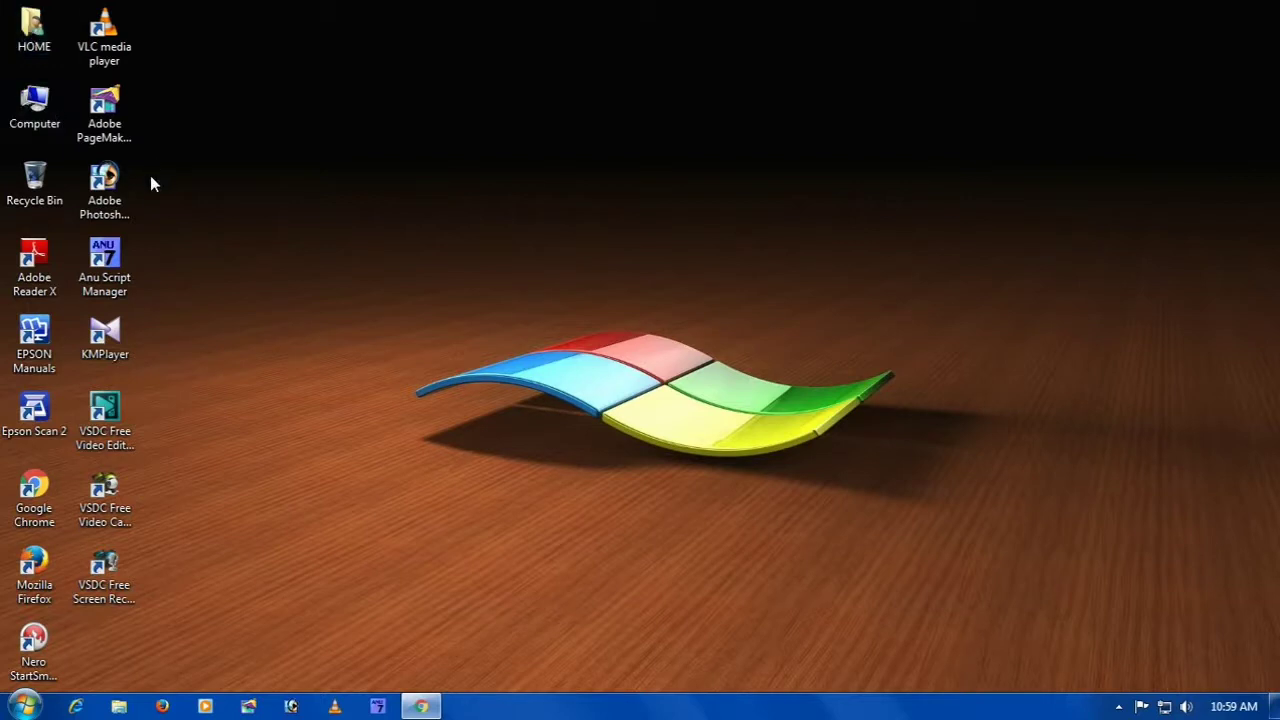
- Refresh the desktop twice and launch Photoshop from the taskbar
{"action": "right_click", "coordinate": [272, 358]}
{"action": "left_click", "coordinate": [320, 412]}
{"action": "right_click", "coordinate": [329, 217]}
{"action": "left_click", "coordinate": [346, 271]}
{"action": "left_click", "coordinate": [290, 706]}
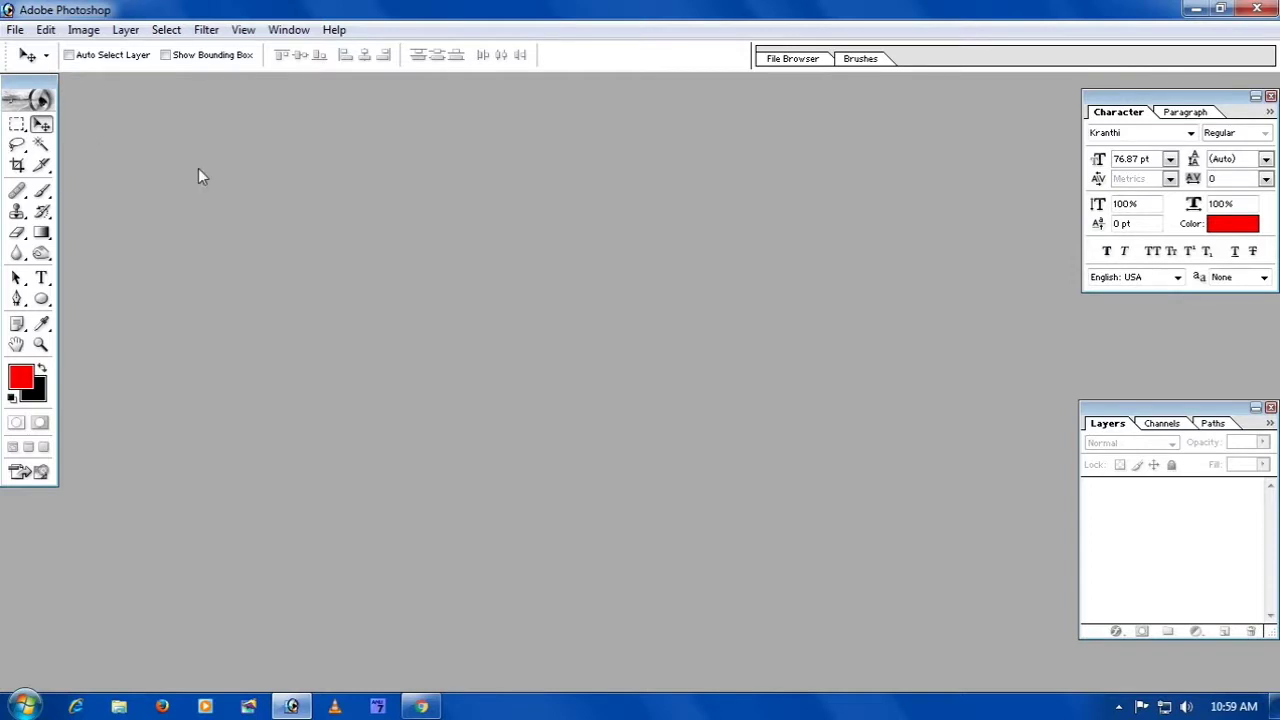
- Start a new document named youtube with width and height measured in inches
{"action": "left_click", "coordinate": [16, 31]}
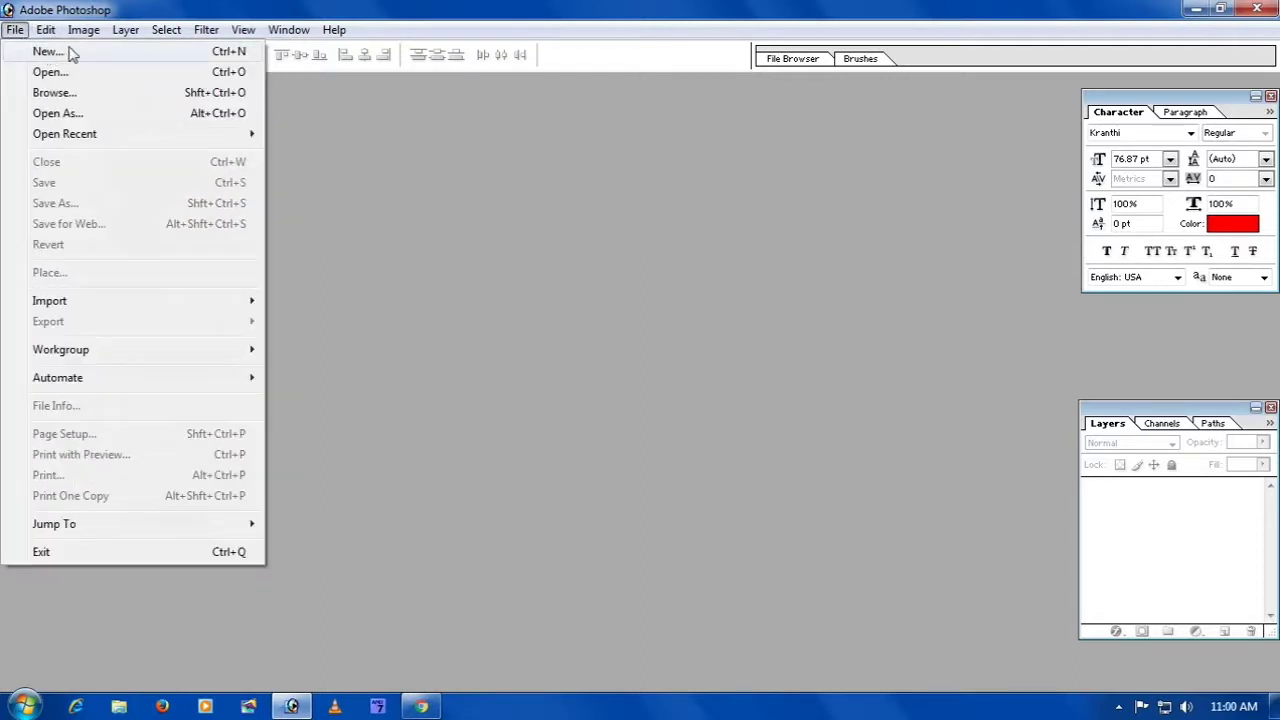
{"action": "left_click", "coordinate": [48, 52]}
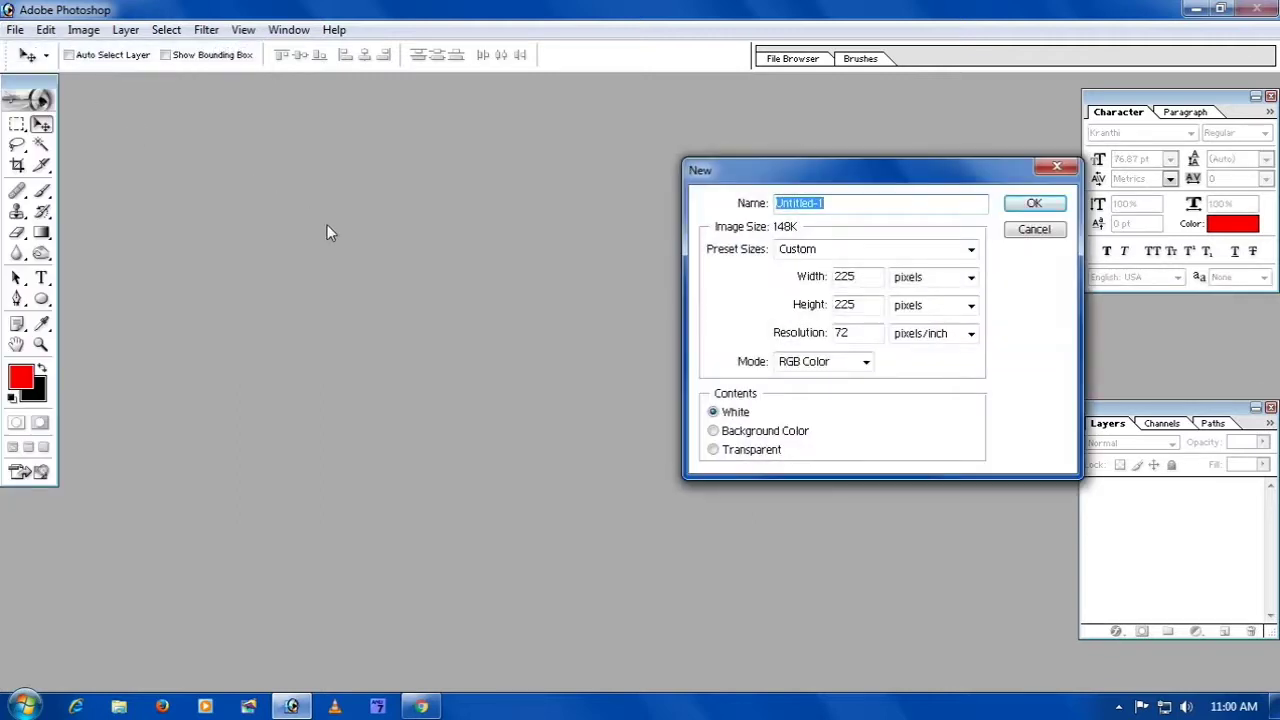
{"action": "left_click", "coordinate": [872, 203]}
{"action": "left_click_drag", "start_coordinate": [872, 203], "coordinate": [763, 204]}
{"action": "type", "text": "55555"}
{"action": "type", "text": "youtube"}
{"action": "left_click", "coordinate": [924, 283]}
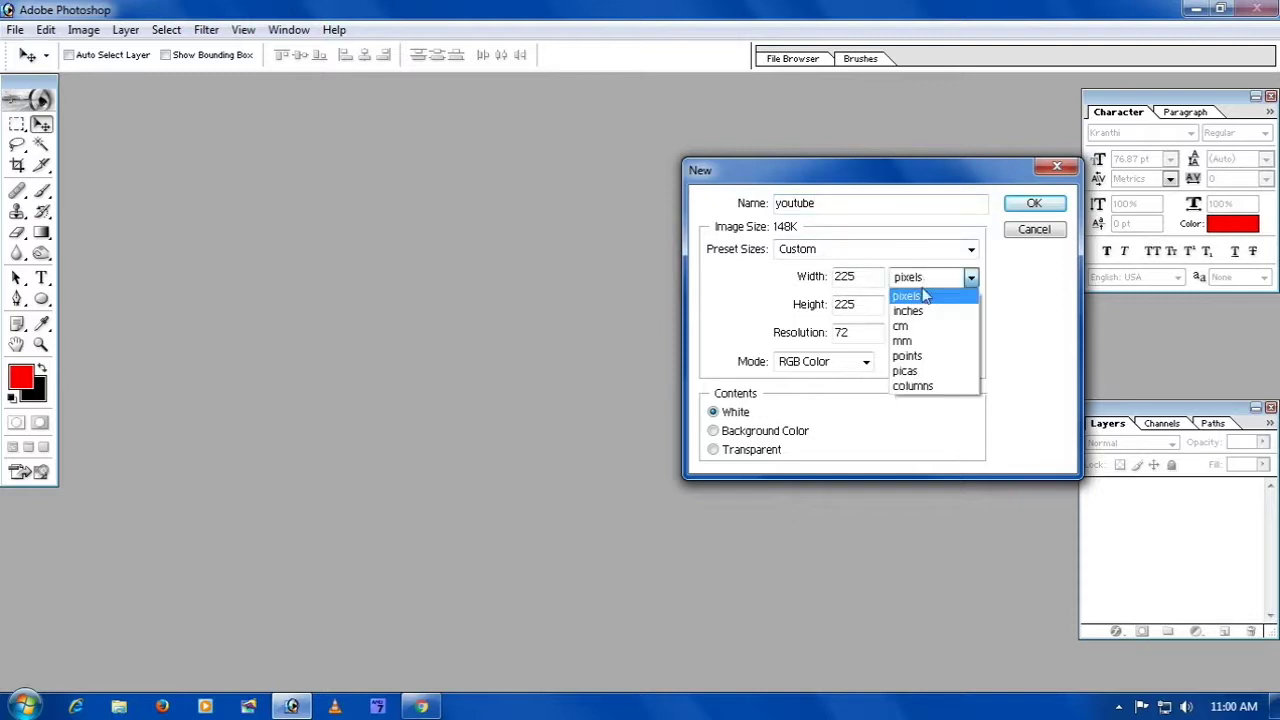
{"action": "left_click", "coordinate": [918, 311]}
{"action": "left_click", "coordinate": [920, 306]}
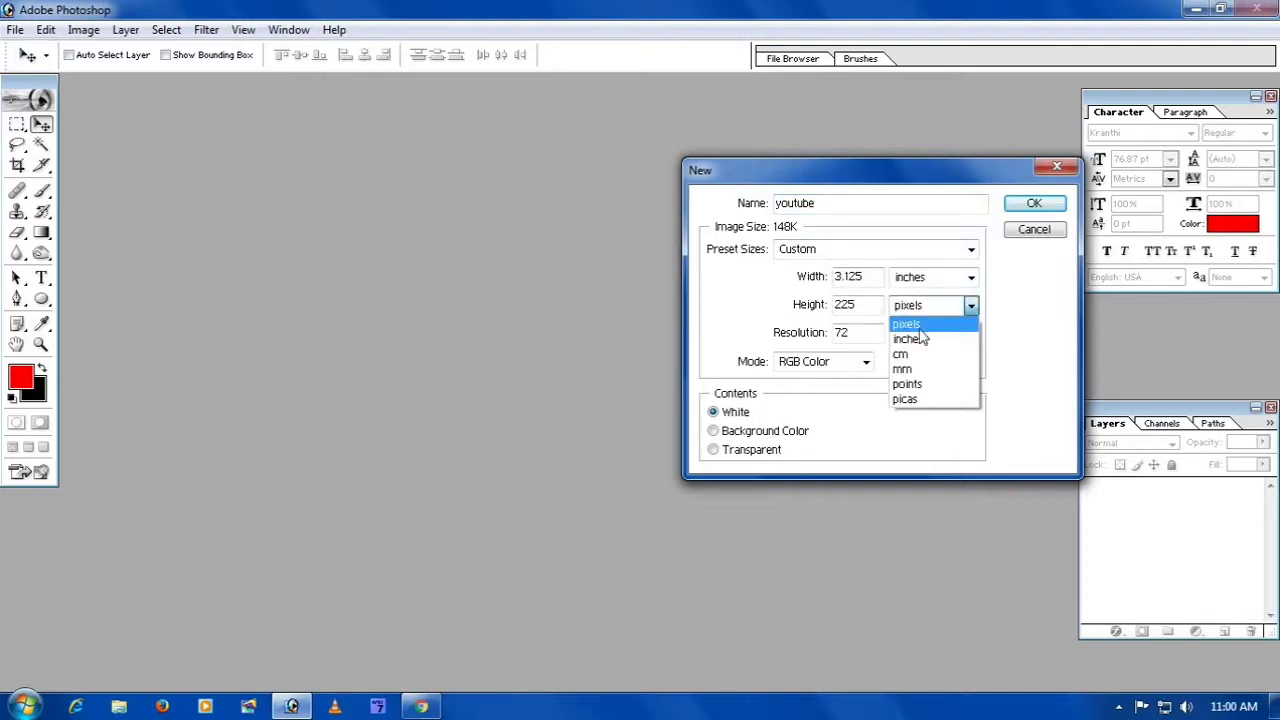
{"action": "left_click", "coordinate": [922, 339]}
- Make it 6 × 4 inches at 200 pixels/inch in RGB Color, maximized and fit on screen
{"action": "left_click", "coordinate": [820, 277]}
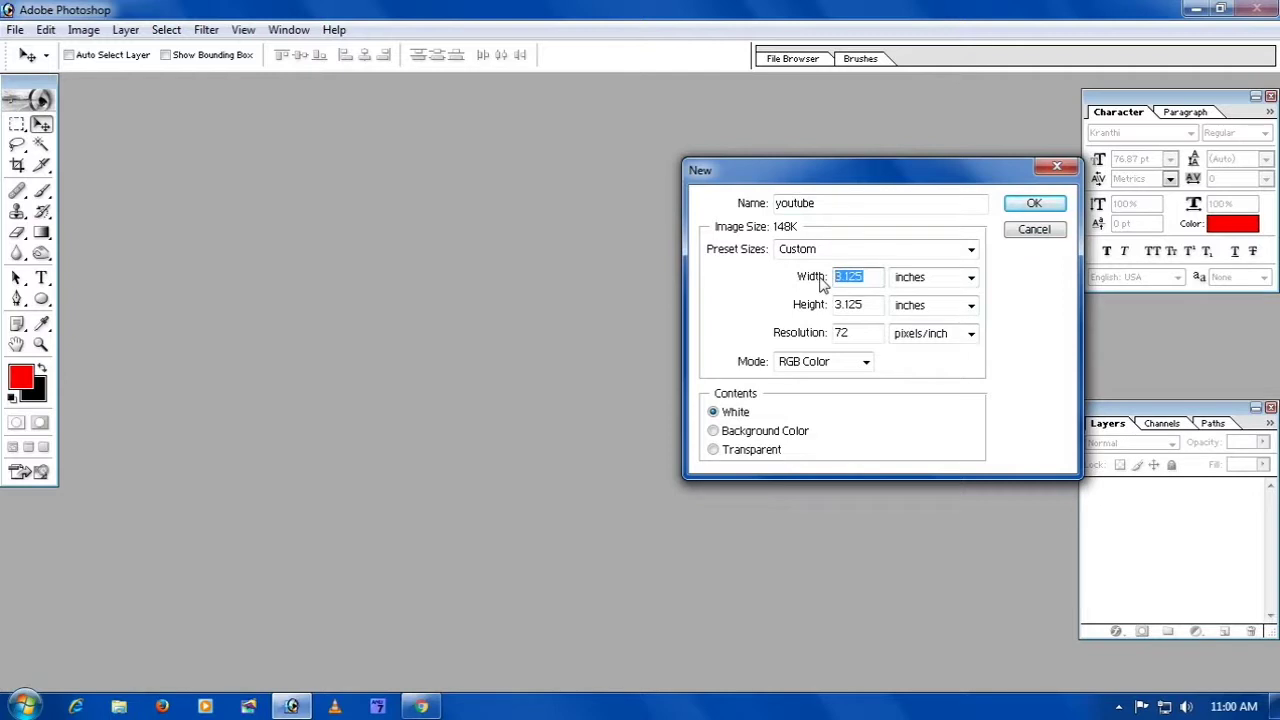
{"action": "type", "text": "6"}
{"action": "key", "text": "Tab"}
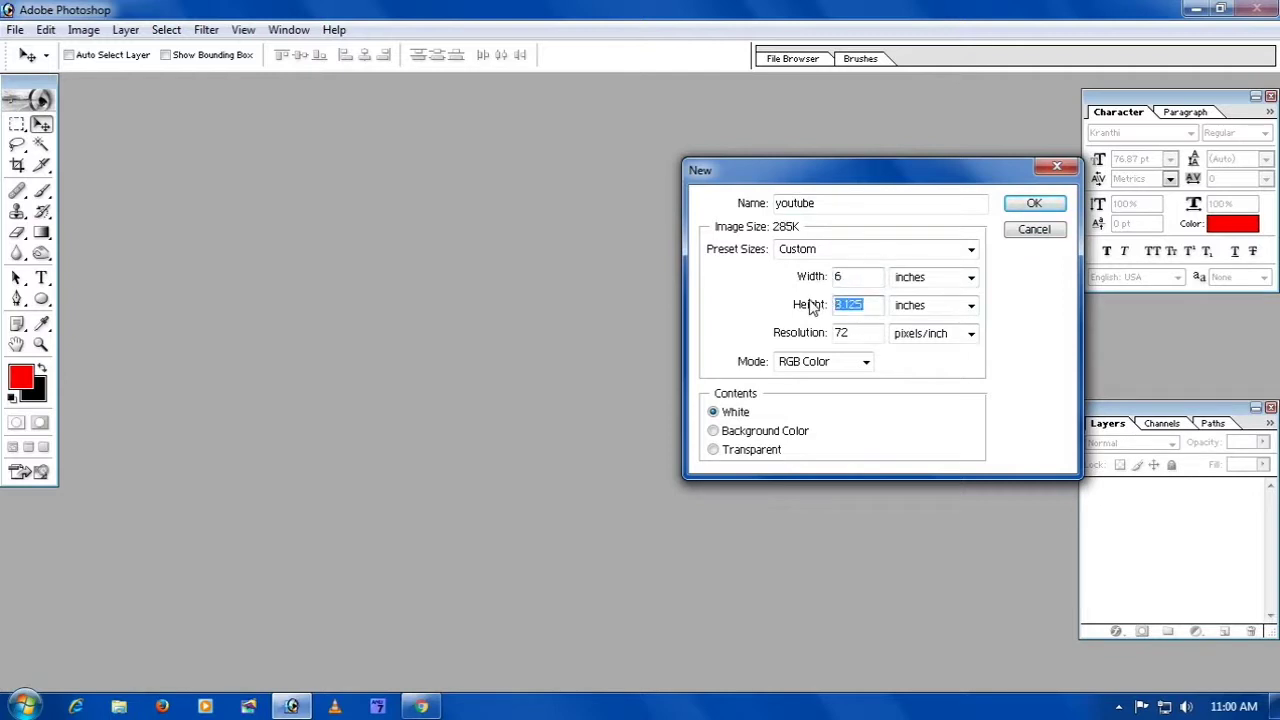
{"action": "type", "text": "4"}
{"action": "key", "text": "Tab"}
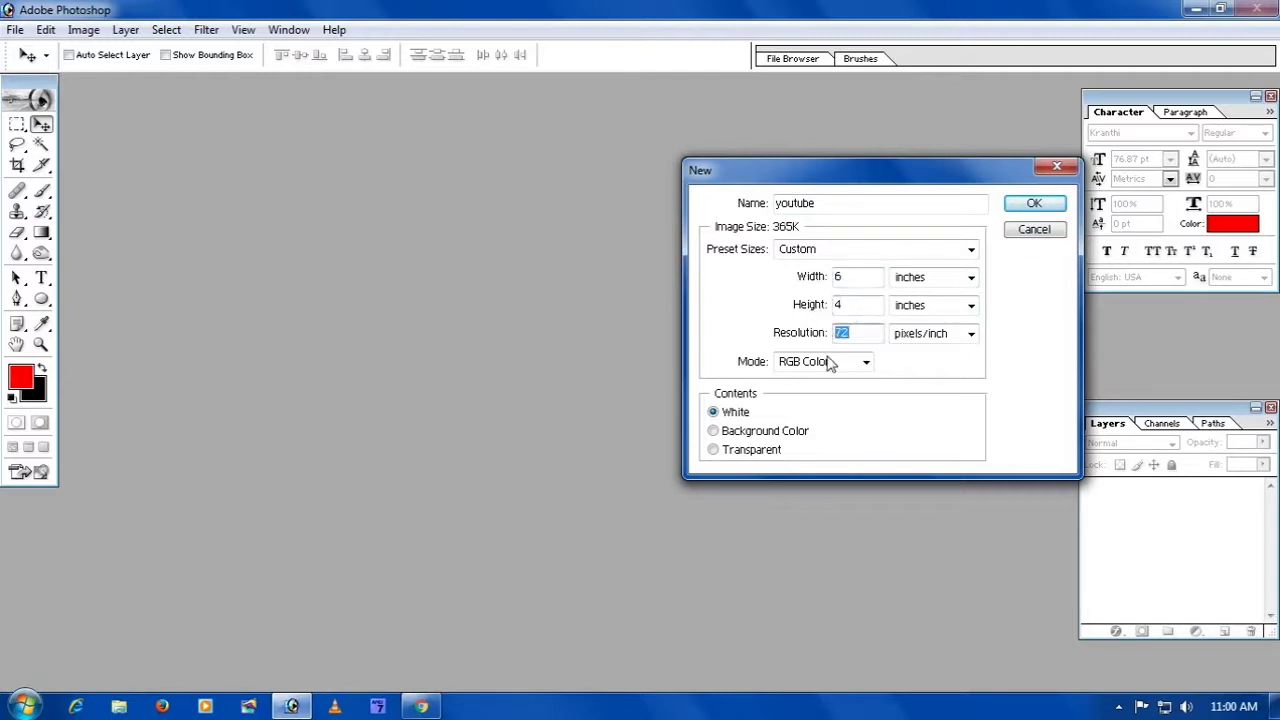
{"action": "type", "text": "200"}
{"action": "key", "text": "Tab"}
{"action": "left_click", "coordinate": [840, 368]}
{"action": "left_click", "coordinate": [829, 408]}
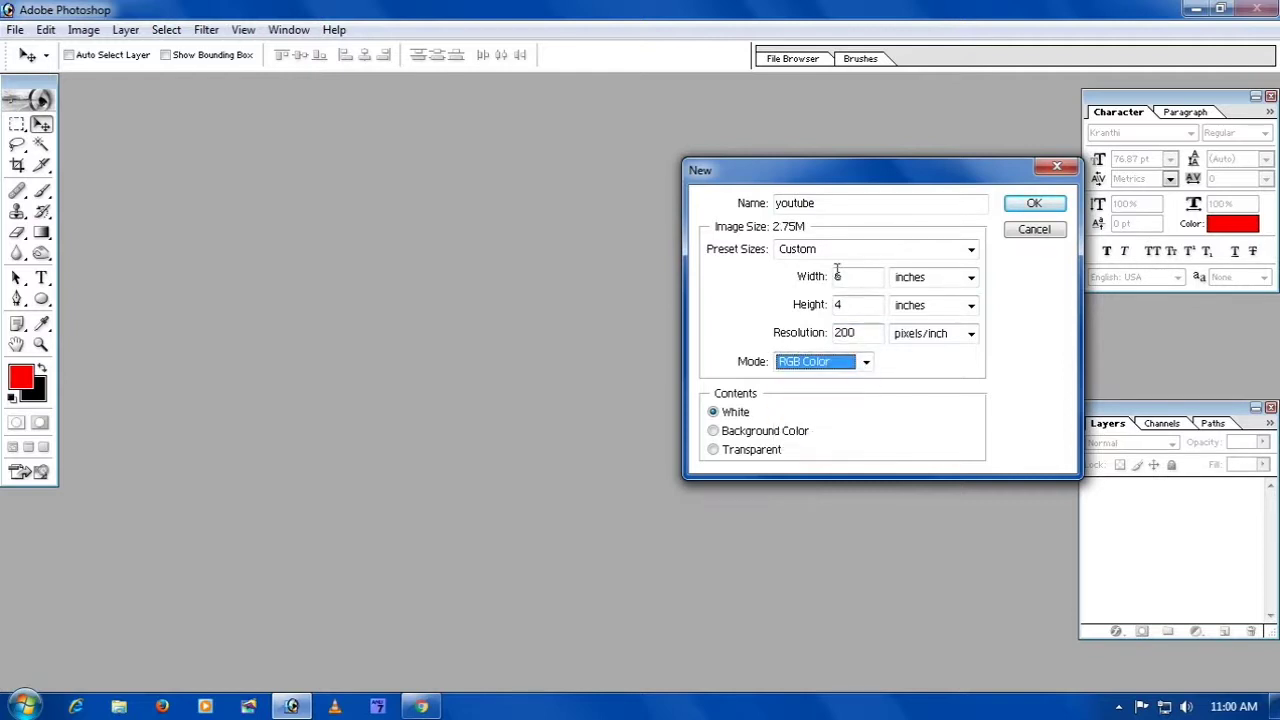
{"action": "left_click", "coordinate": [1030, 205]}
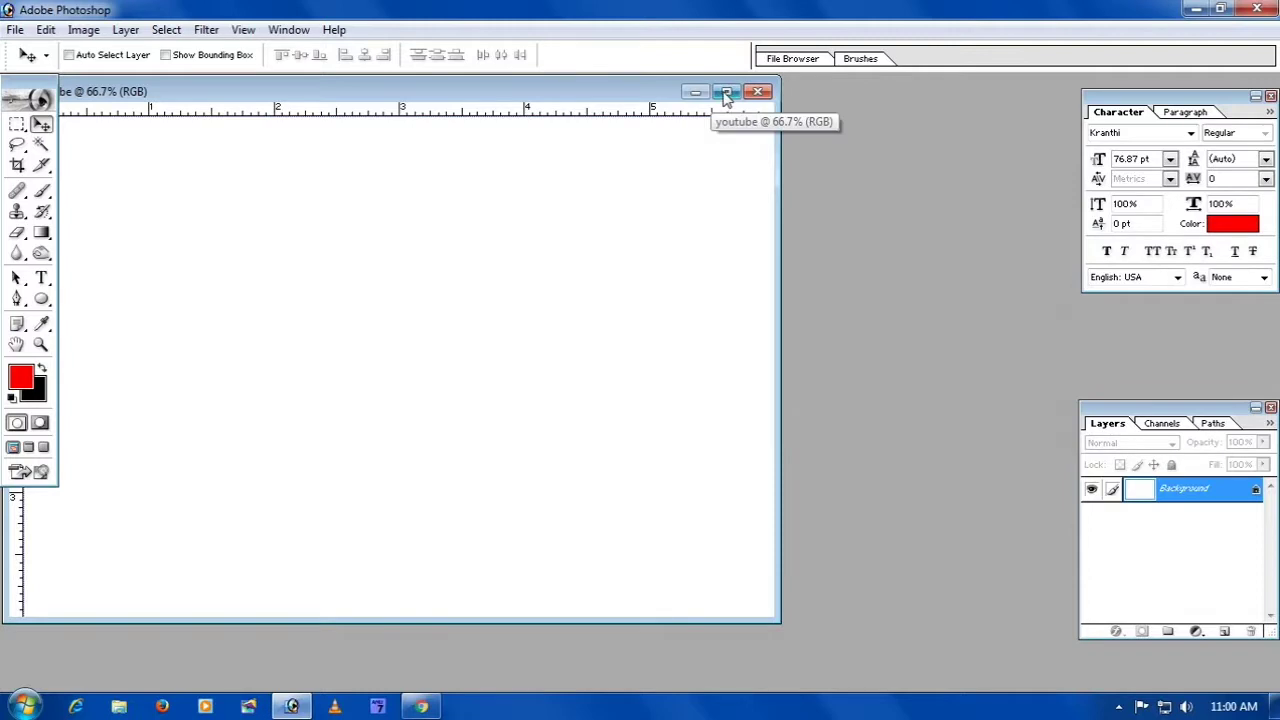
{"action": "left_click", "coordinate": [727, 93]}
{"action": "key", "text": "ctrl+0"}
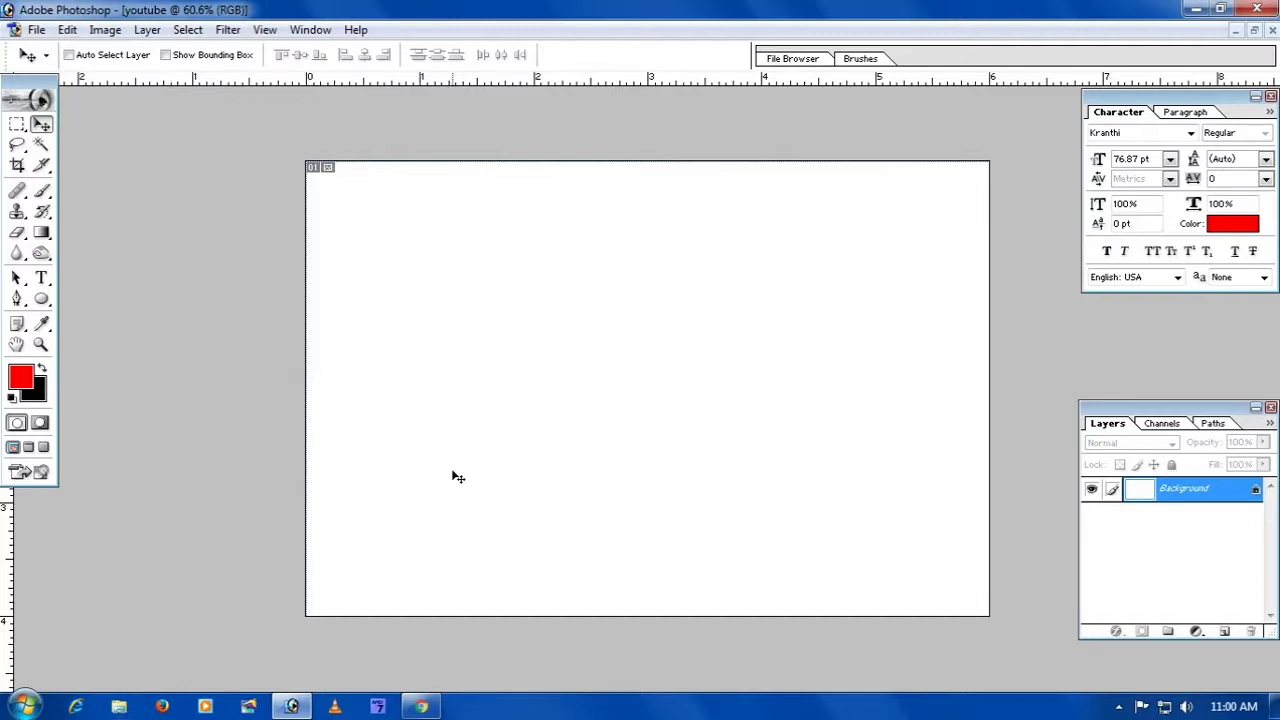
- Open images.jpg from D:\youtube in Photoshop via Explorer's Open with menu
{"action": "left_click", "coordinate": [118, 706]}
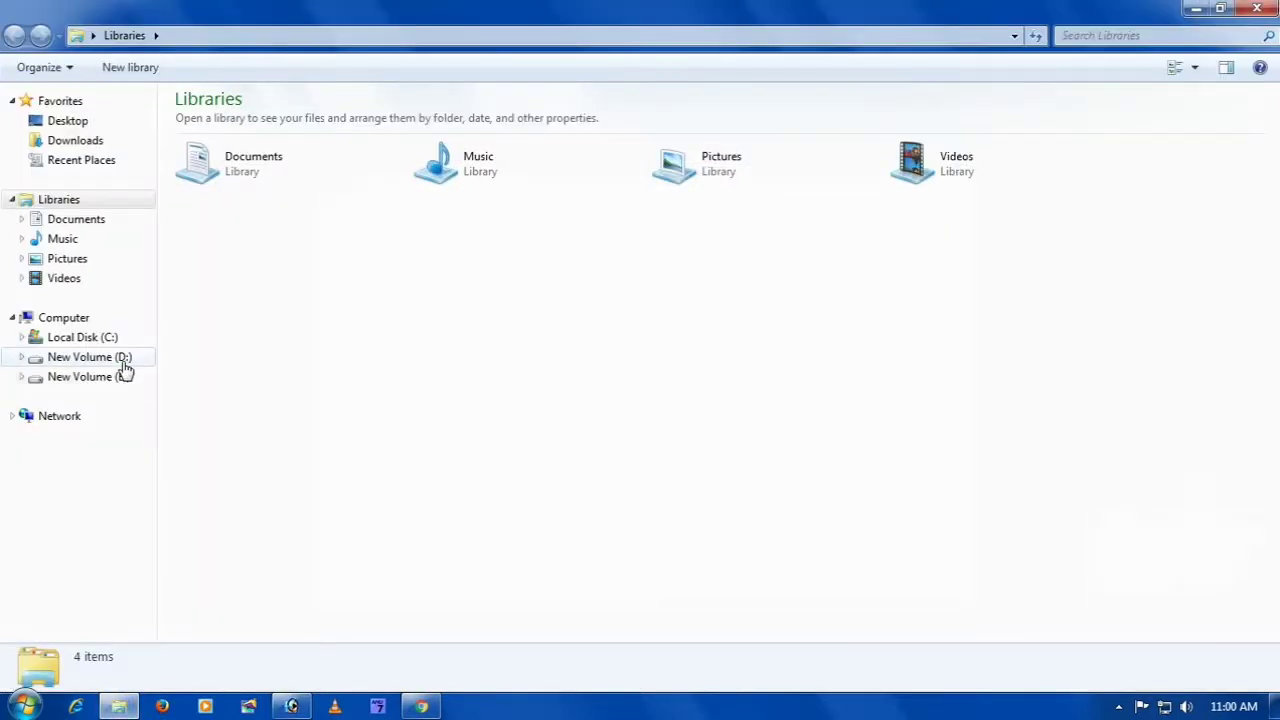
{"action": "left_click", "coordinate": [123, 362]}
{"action": "double_click", "coordinate": [218, 325]}
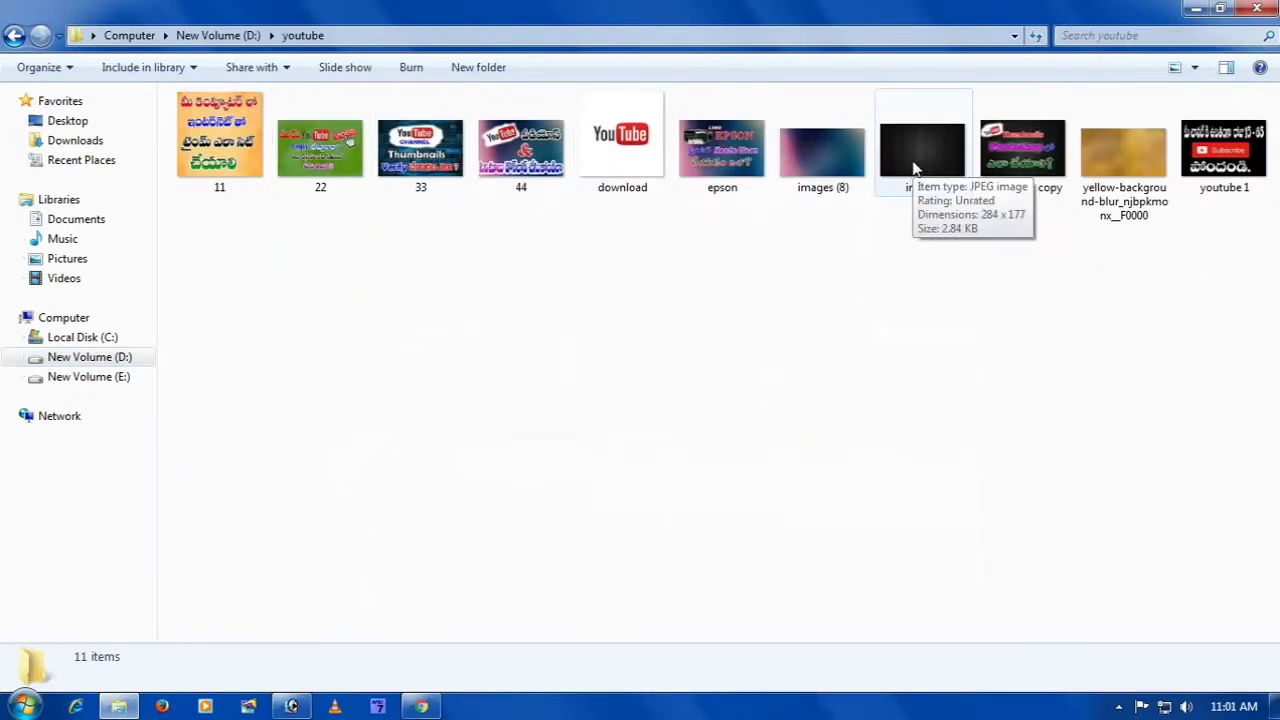
{"action": "mouse_move", "coordinate": [906, 165]}
{"action": "left_mouse_down"}
{"action": "mouse_move", "coordinate": [293, 710]}
{"action": "mouse_move", "coordinate": [380, 495]}
{"action": "left_mouse_up"}
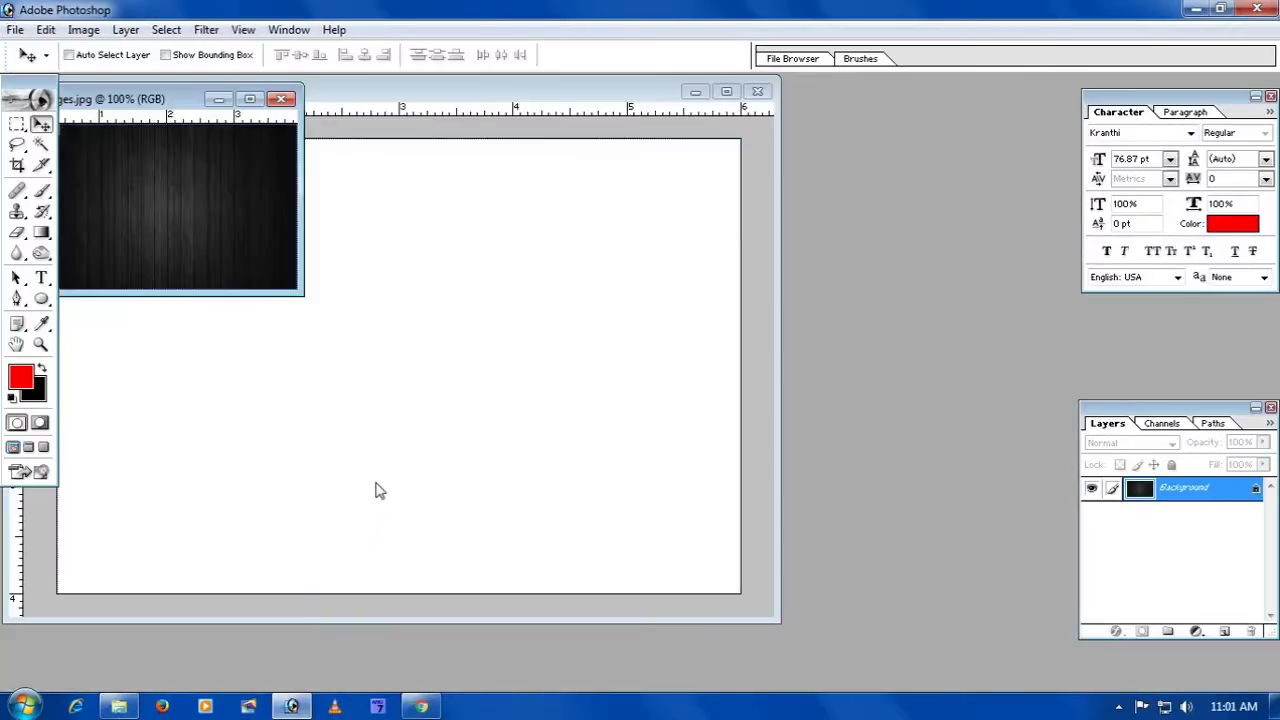
{"action": "left_click", "coordinate": [281, 98]}
{"action": "left_click", "coordinate": [137, 708]}
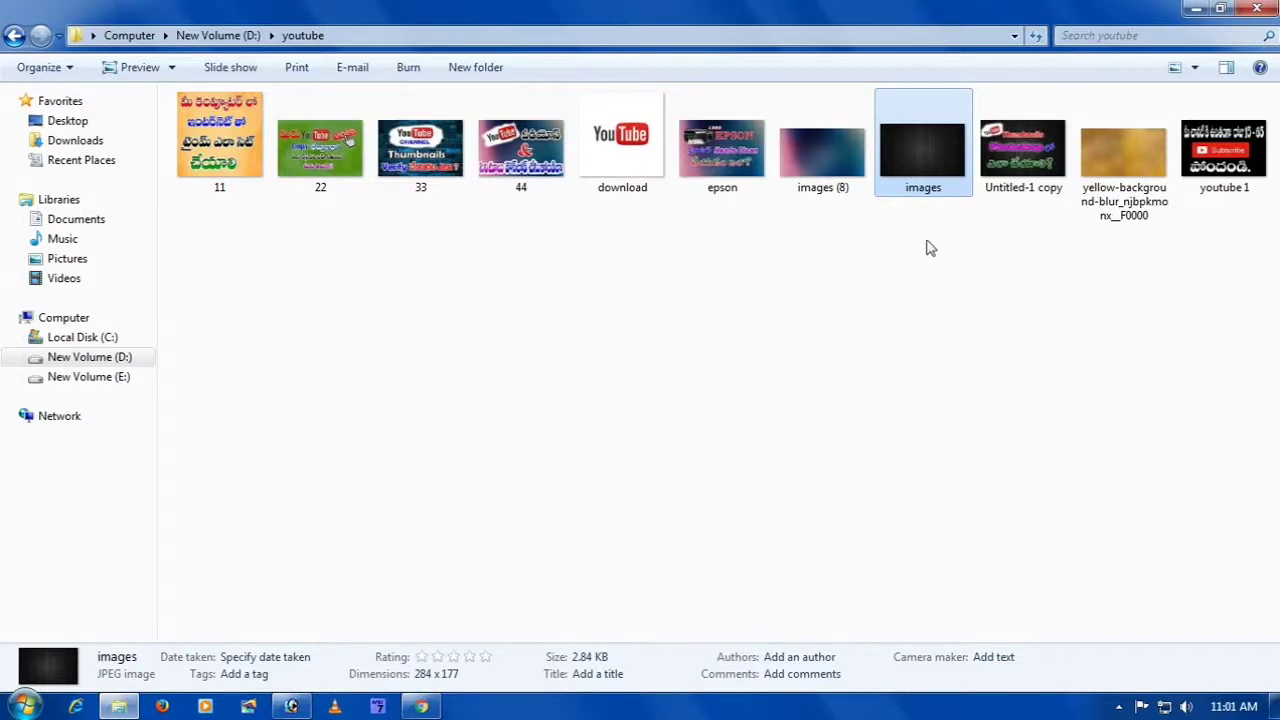
{"action": "right_click", "coordinate": [893, 160]}
{"action": "mouse_move", "coordinate": [1000, 303]}
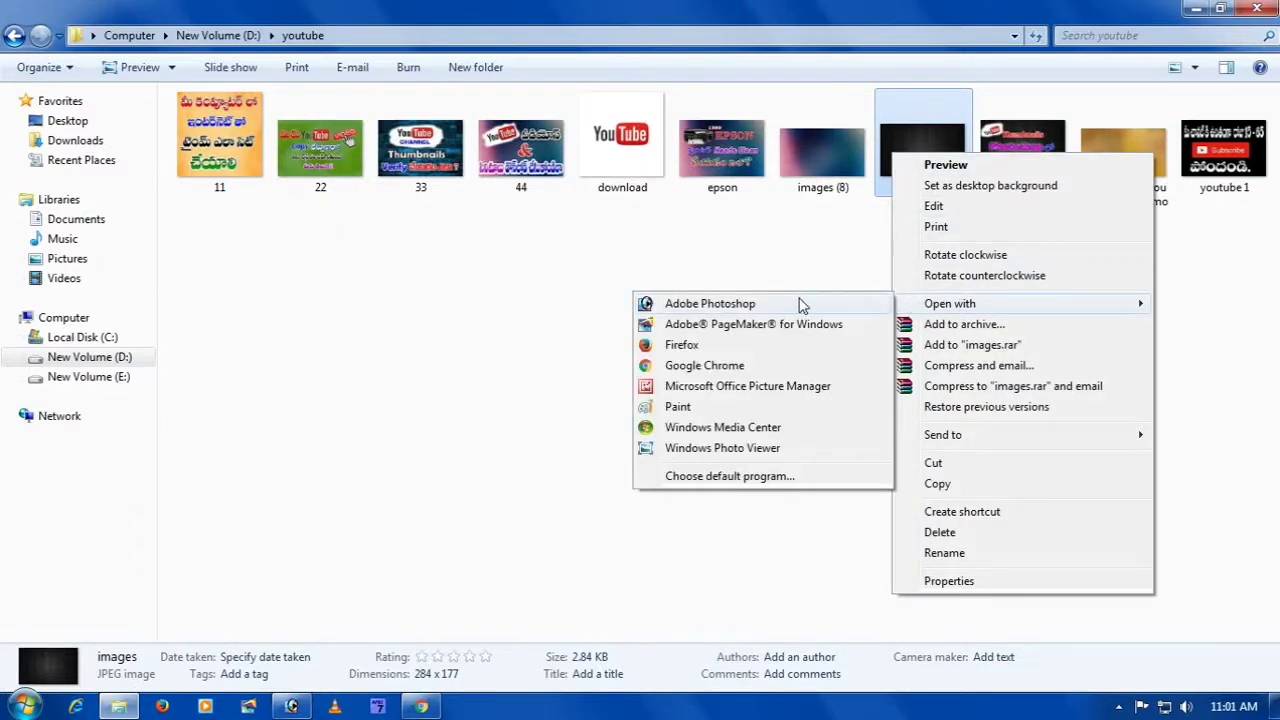
{"action": "left_click", "coordinate": [708, 304]}
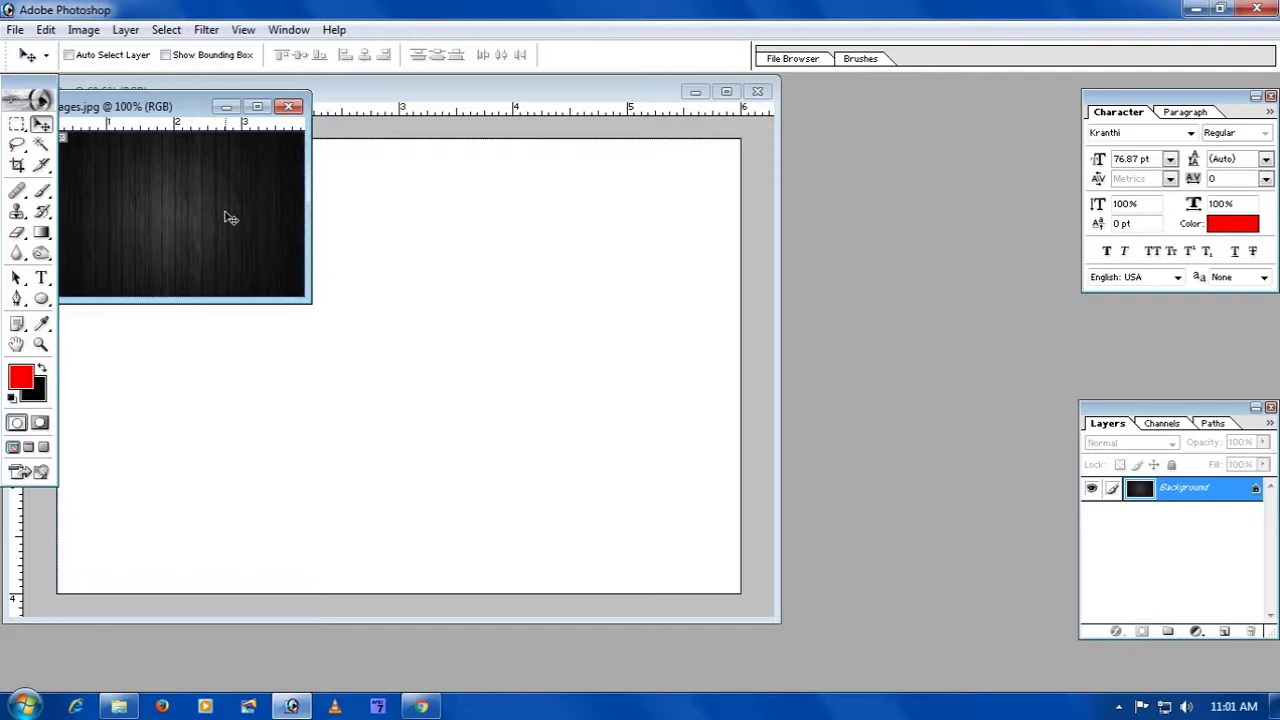
- Drag the wood texture into the youtube document and scale it over the whole canvas
{"action": "left_click_drag", "start_coordinate": [228, 218], "coordinate": [418, 406]}
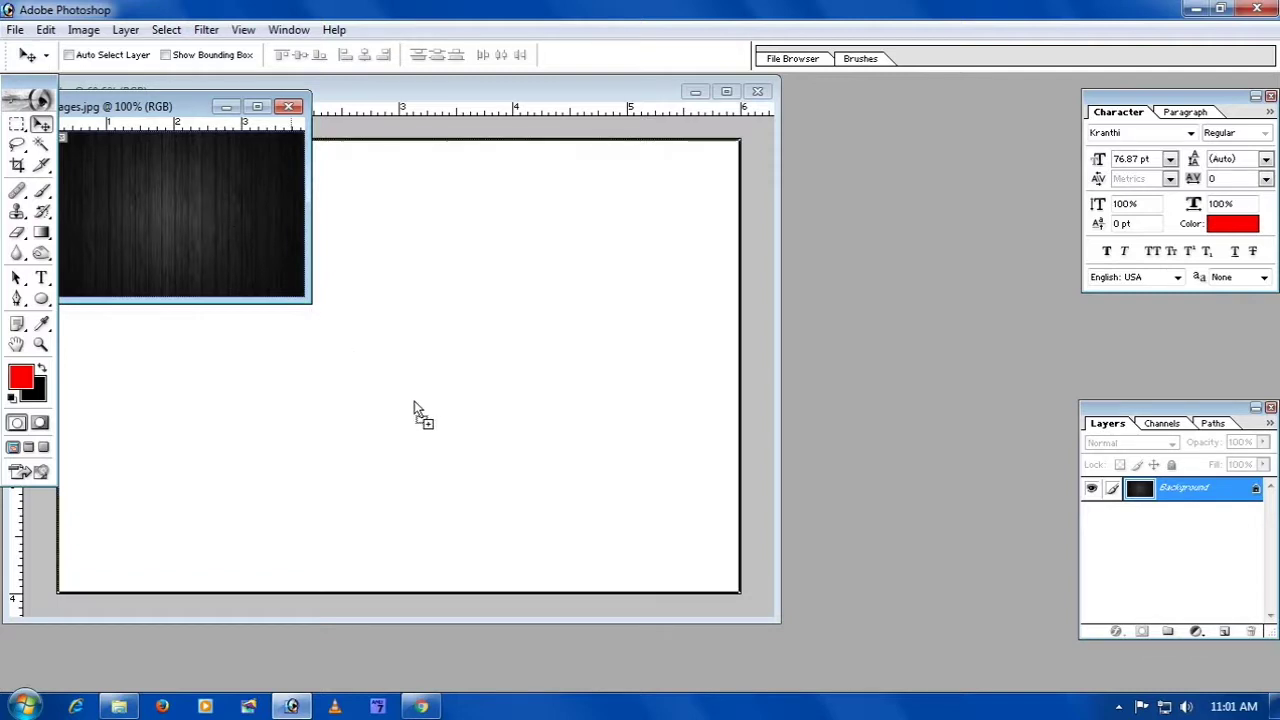
{"action": "left_click", "coordinate": [726, 91]}
{"action": "mouse_move", "coordinate": [624, 427]}
{"action": "left_mouse_down"}
{"action": "mouse_move", "coordinate": [603, 381]}
{"action": "mouse_move", "coordinate": [392, 225]}
{"action": "left_mouse_up"}
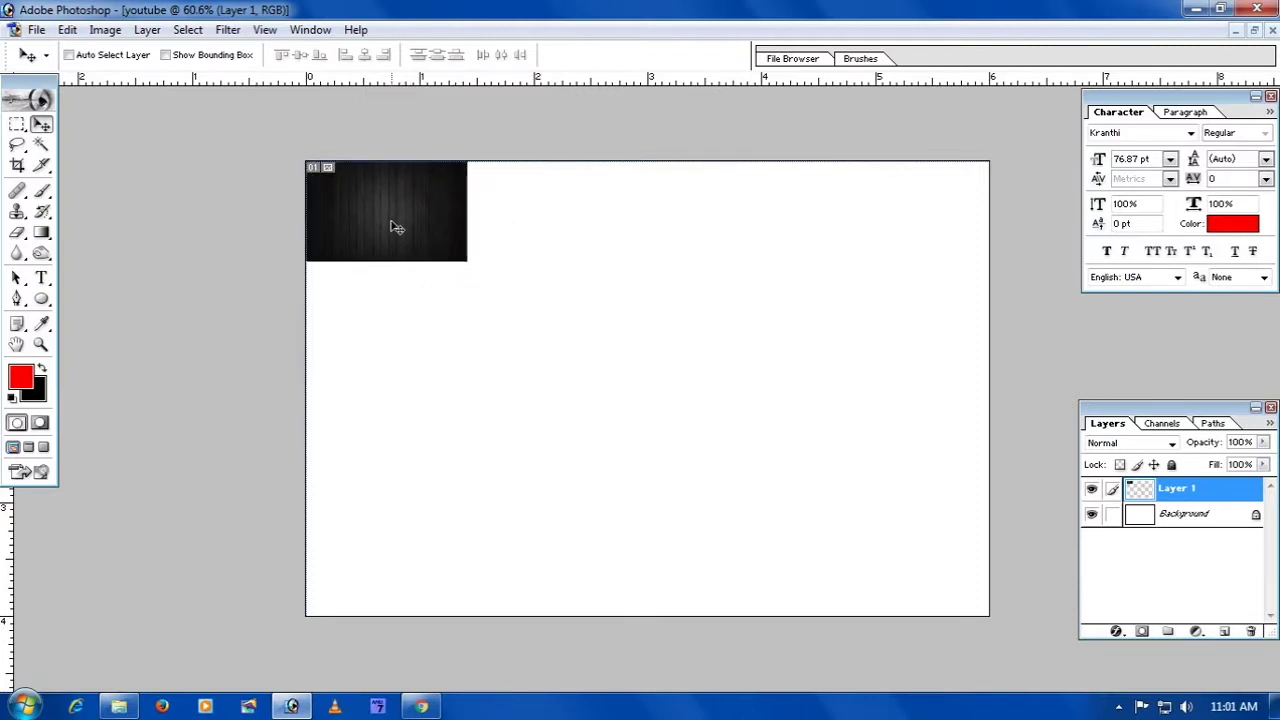
{"action": "key", "text": "ctrl+t"}
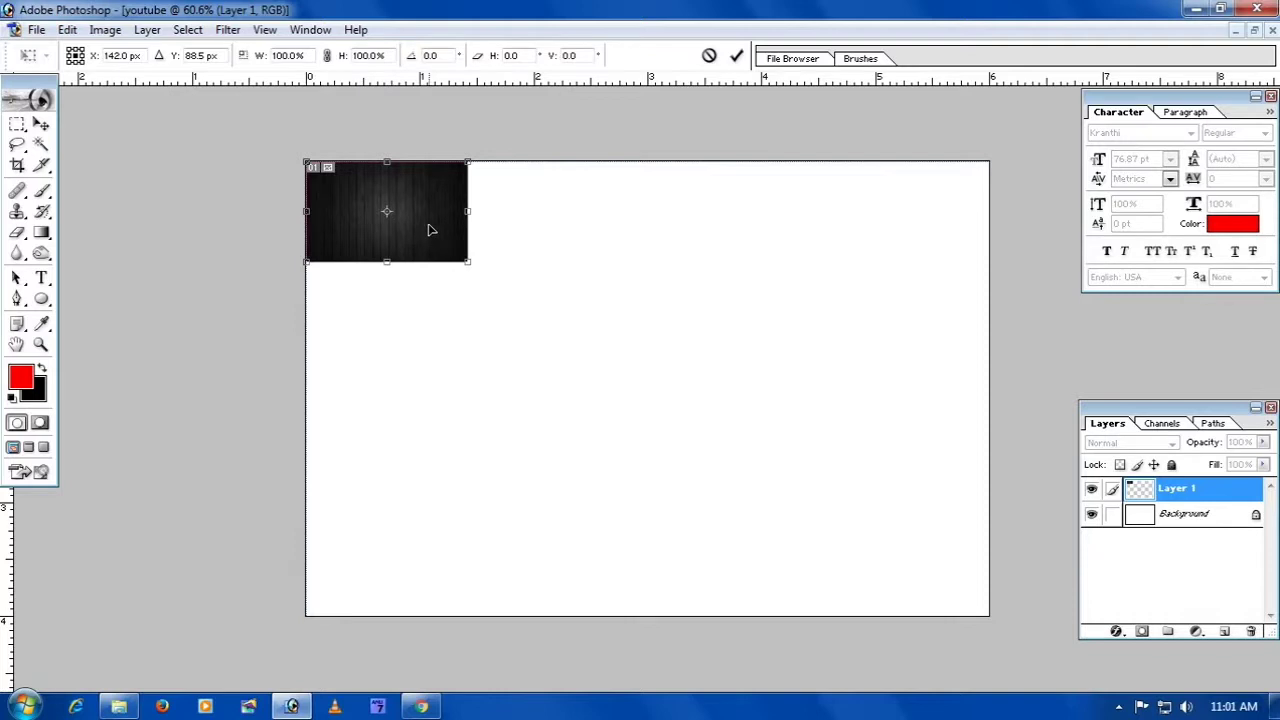
{"action": "left_click_drag", "start_coordinate": [468, 262], "coordinate": [989, 615]}
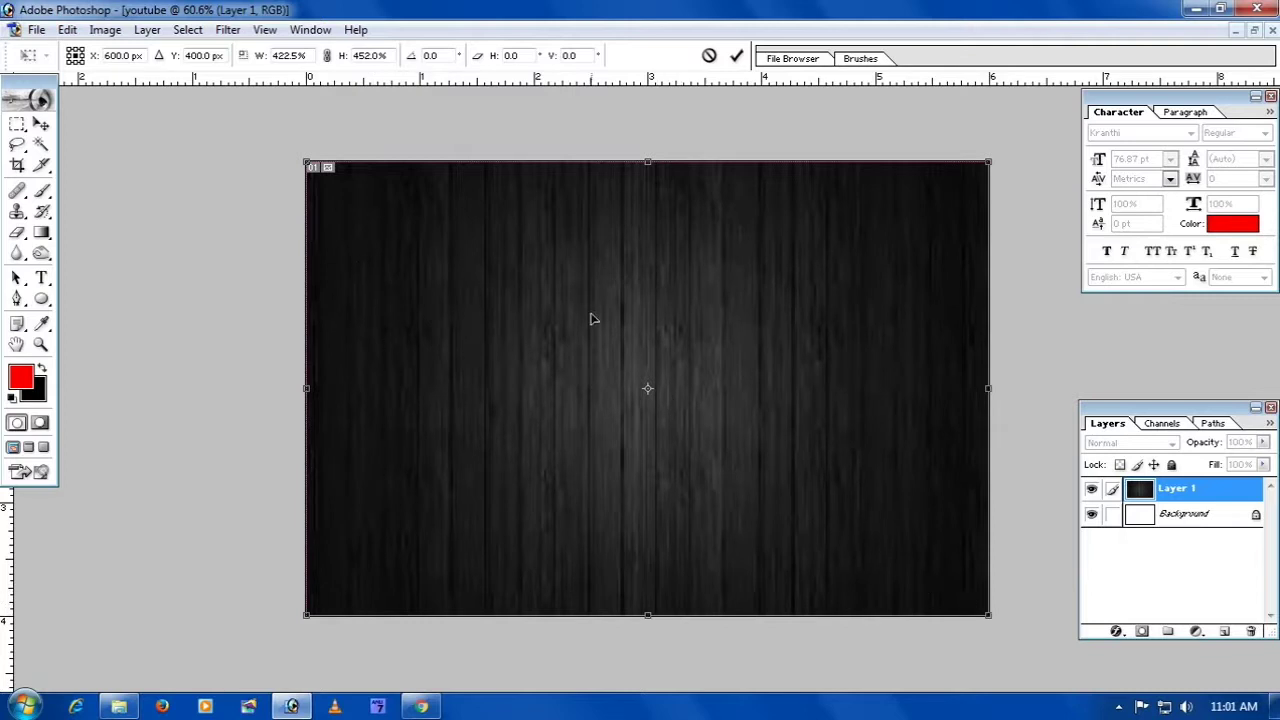
{"action": "key", "text": "Return"}
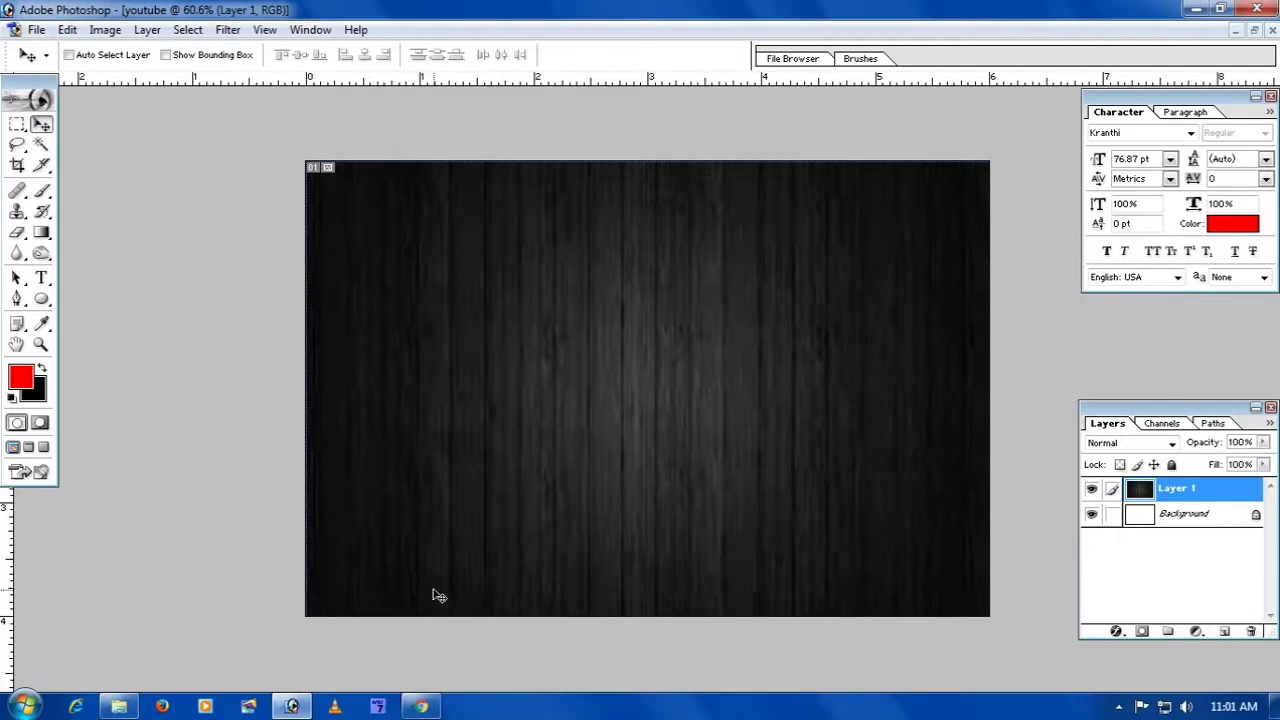
- Start the Anu Script Manager and choose the Type tool with the Kranthi font
{"action": "left_click", "coordinate": [378, 707]}
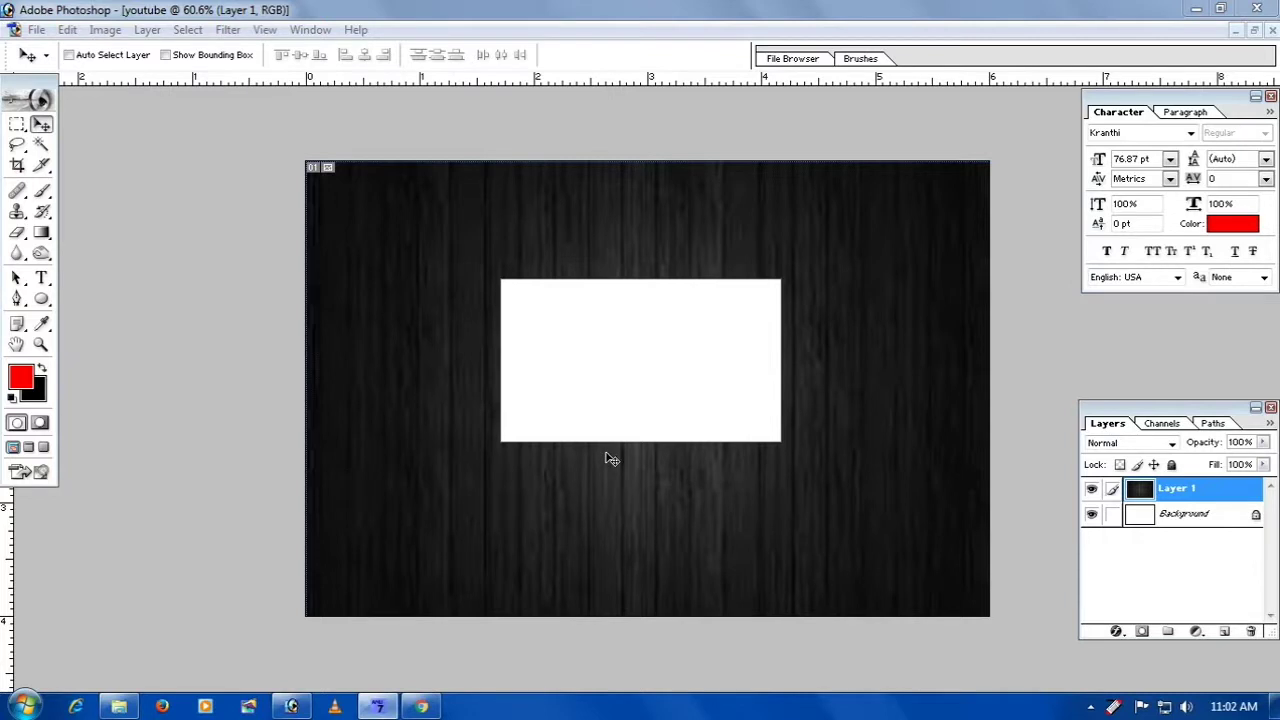
{"action": "left_click", "coordinate": [541, 293]}
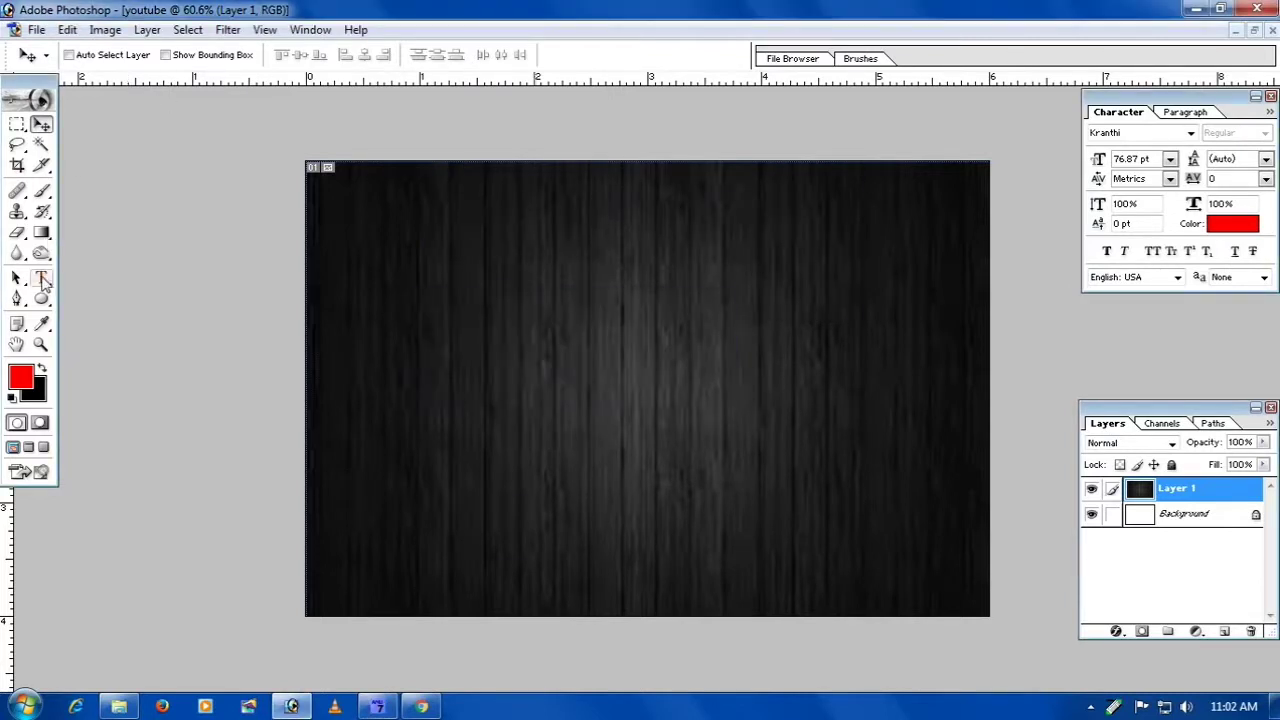
{"action": "left_click", "coordinate": [42, 280]}
{"action": "left_click", "coordinate": [200, 56]}
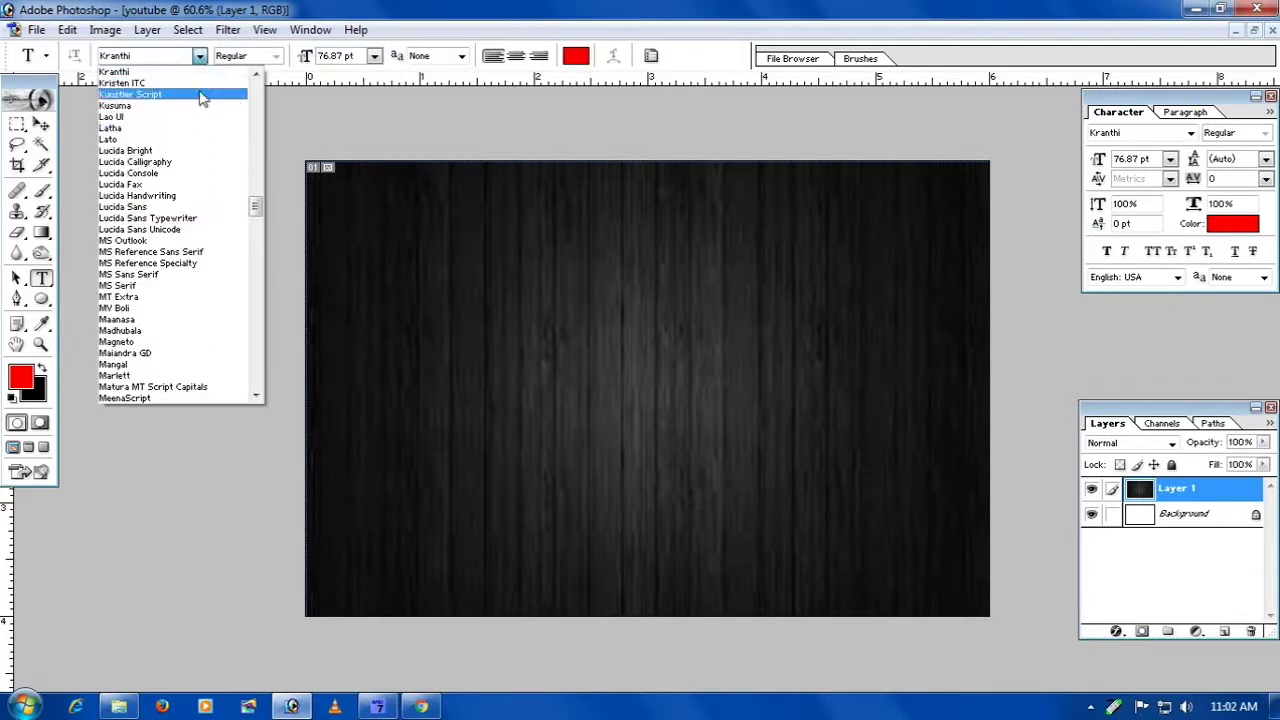
{"action": "left_click", "coordinate": [150, 72]}
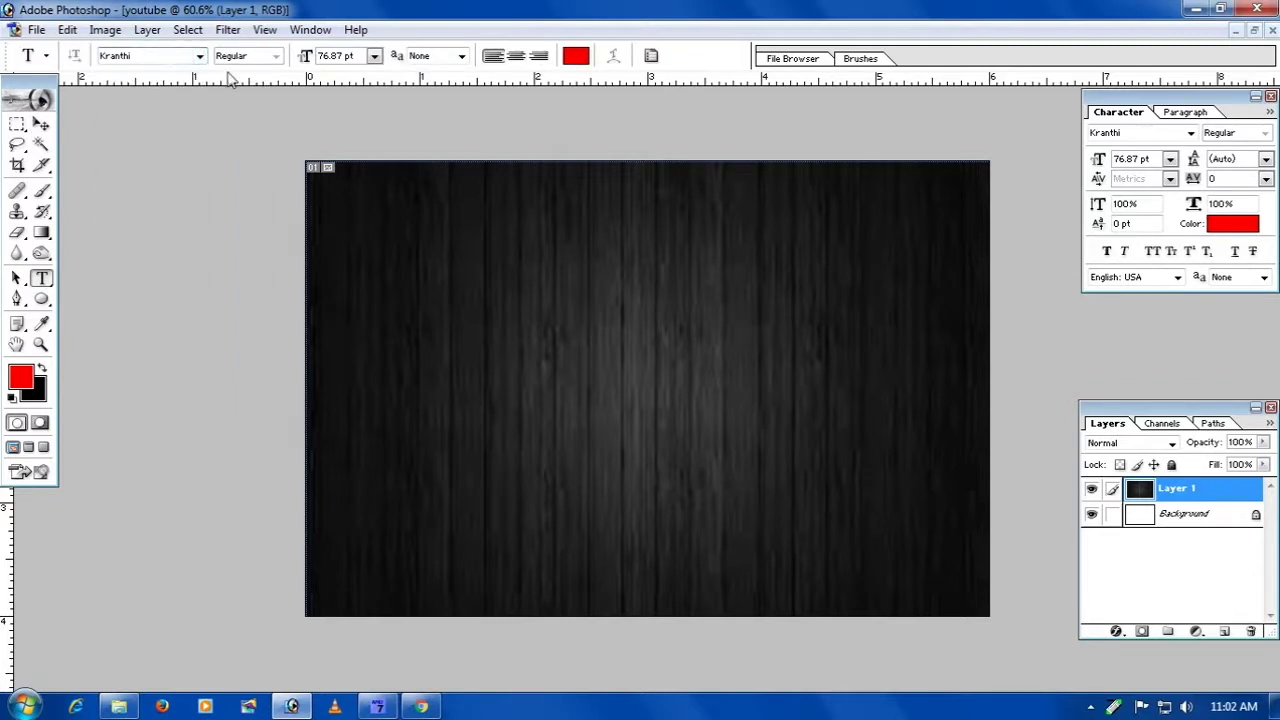
- Type the Telugu word ఫొటోషాప్ at 36 pt on the left of the canvas
{"action": "left_click", "coordinate": [433, 350]}
{"action": "left_click", "coordinate": [374, 56]}
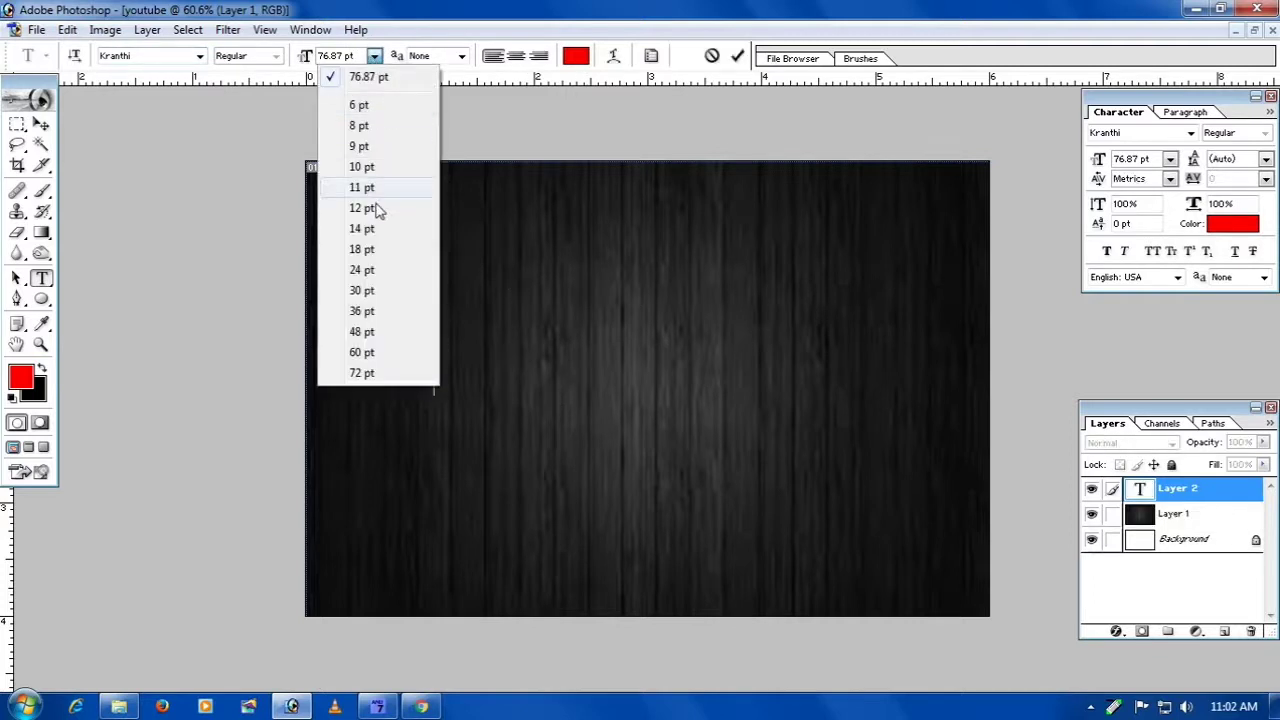
{"action": "left_click", "coordinate": [420, 311]}
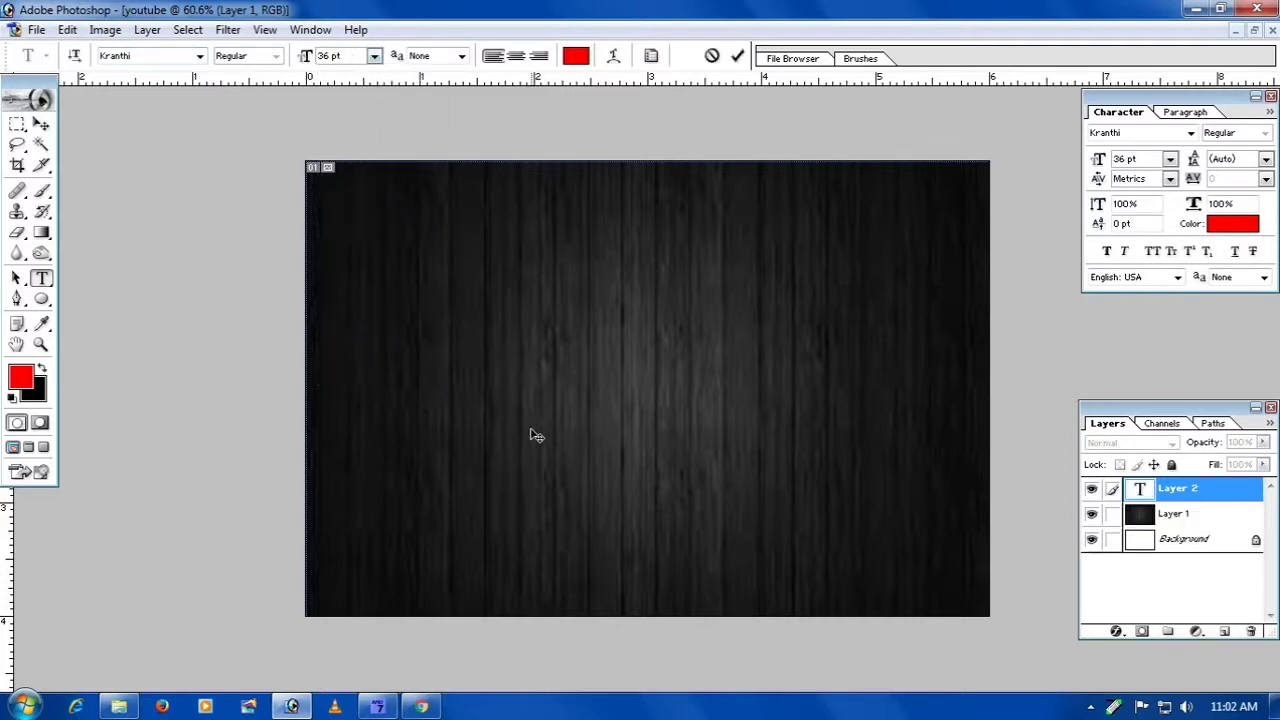
{"action": "type", "text": "a"}
{"action": "type", "text": "oToSa"}
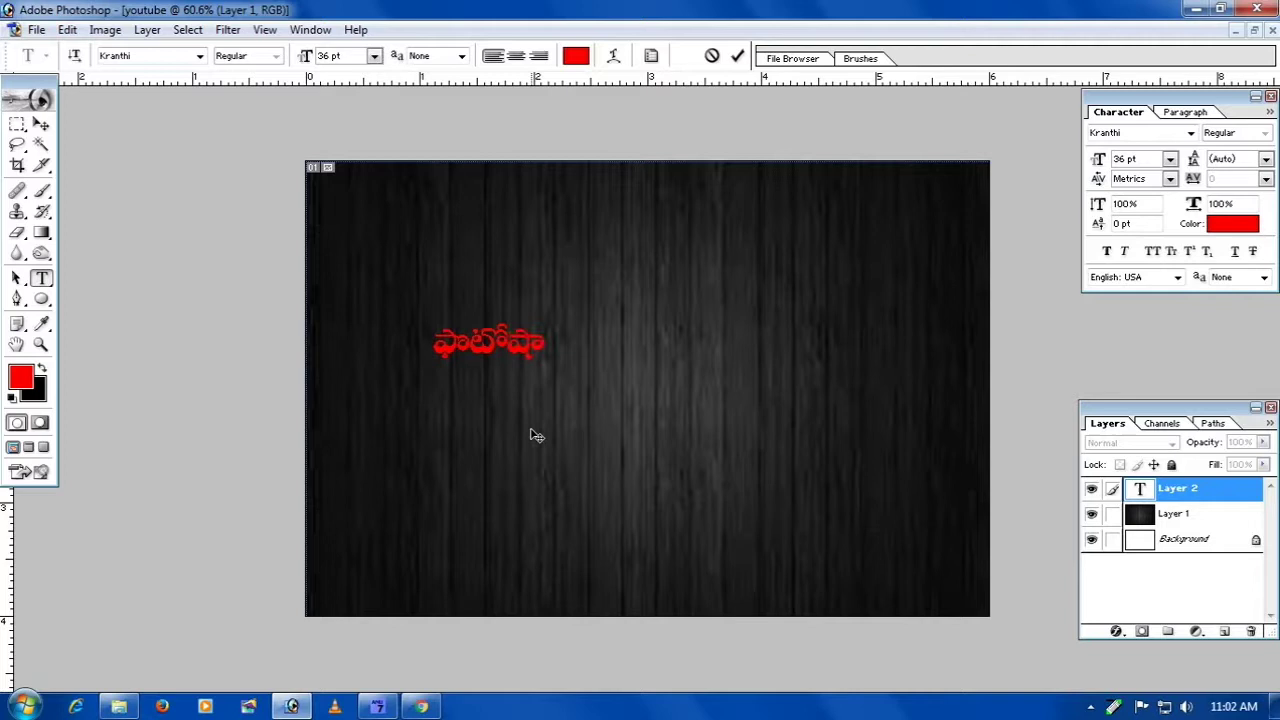
{"action": "type", "text": "p~"}
{"action": "key", "text": "ctrl+Return"}
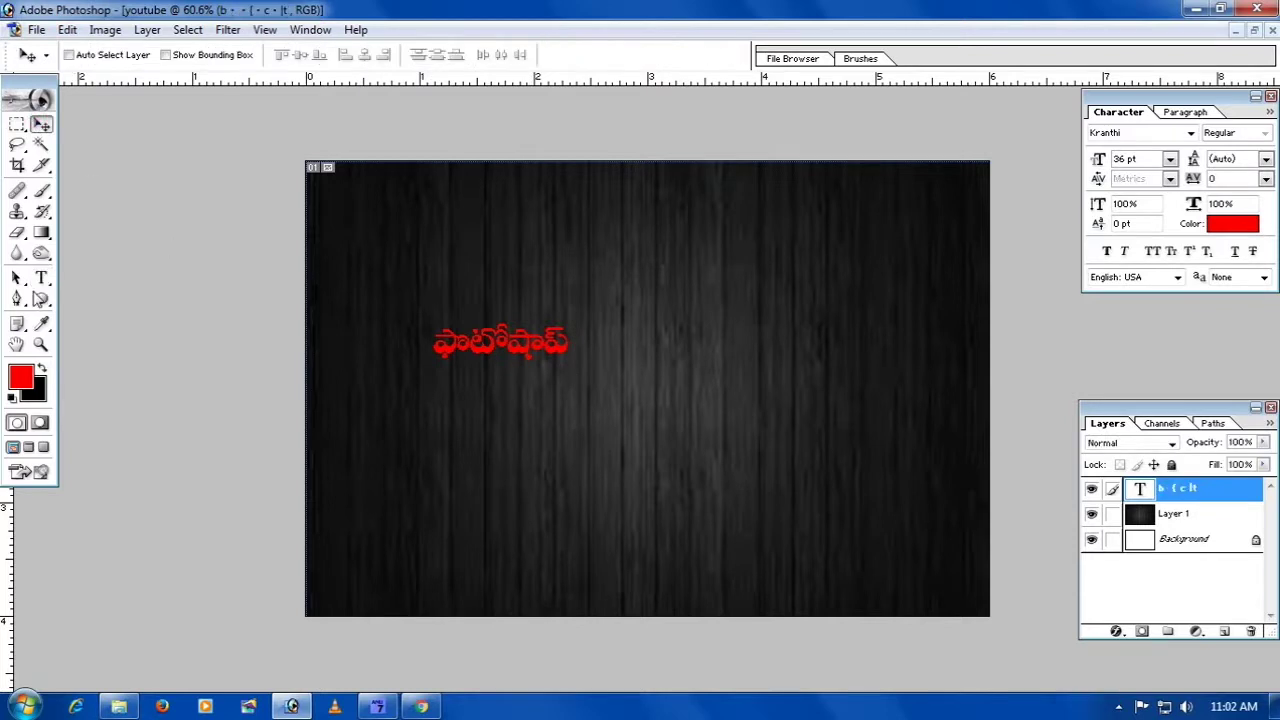
{"action": "left_click", "coordinate": [590, 418]}
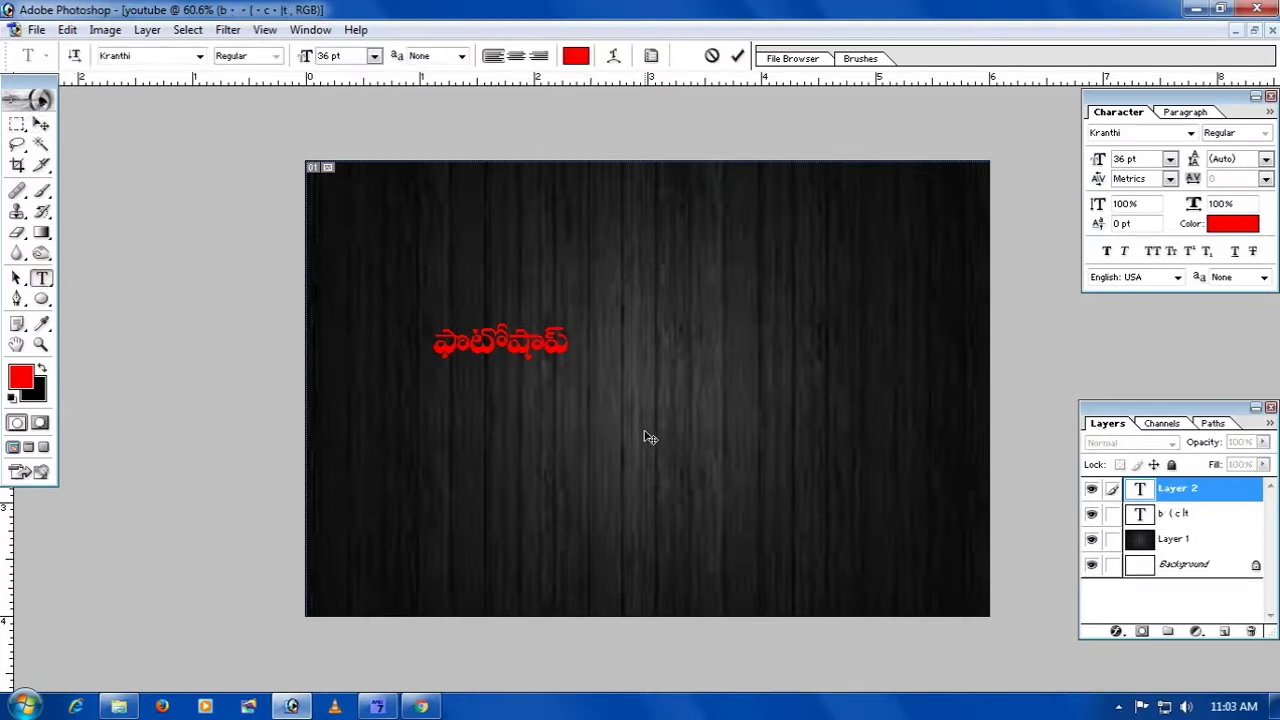
- Add లో, the Telugu thumbnails word, and ఎలా చేయాలి? as separate text layers
{"action": "type", "text": "lo"}
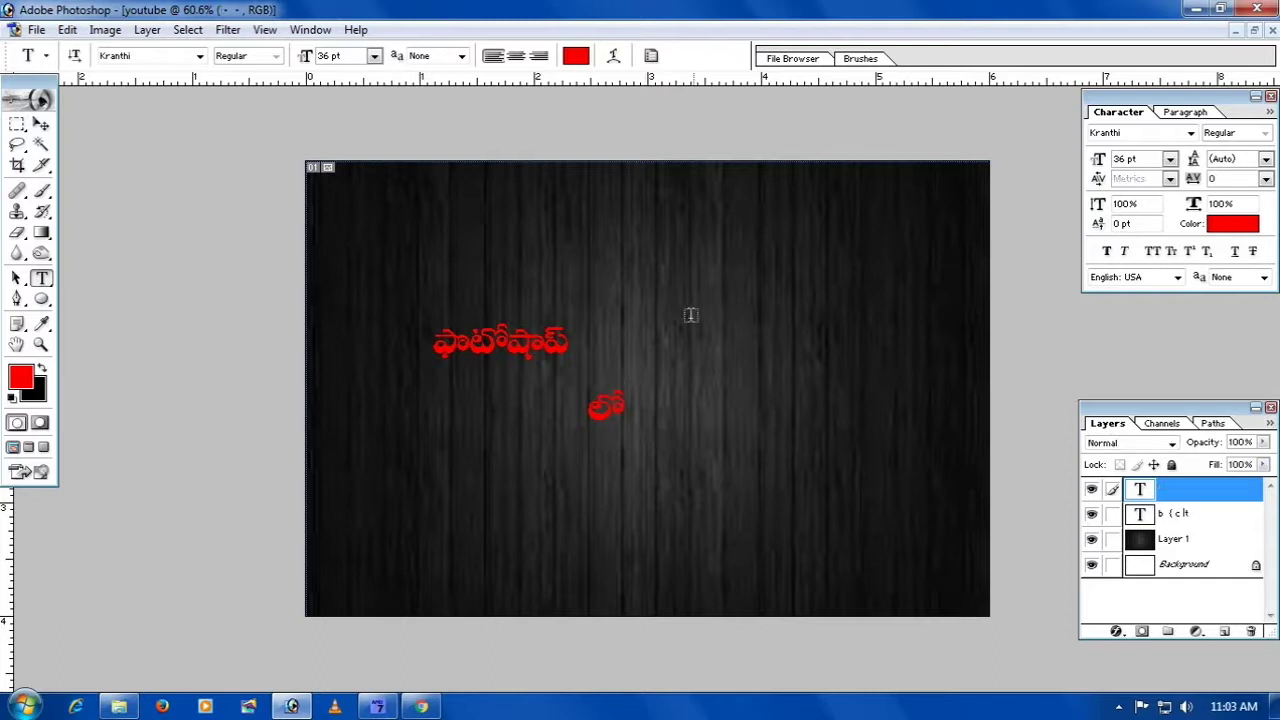
{"action": "left_click", "coordinate": [699, 449]}
{"action": "type", "text": "tMb"}
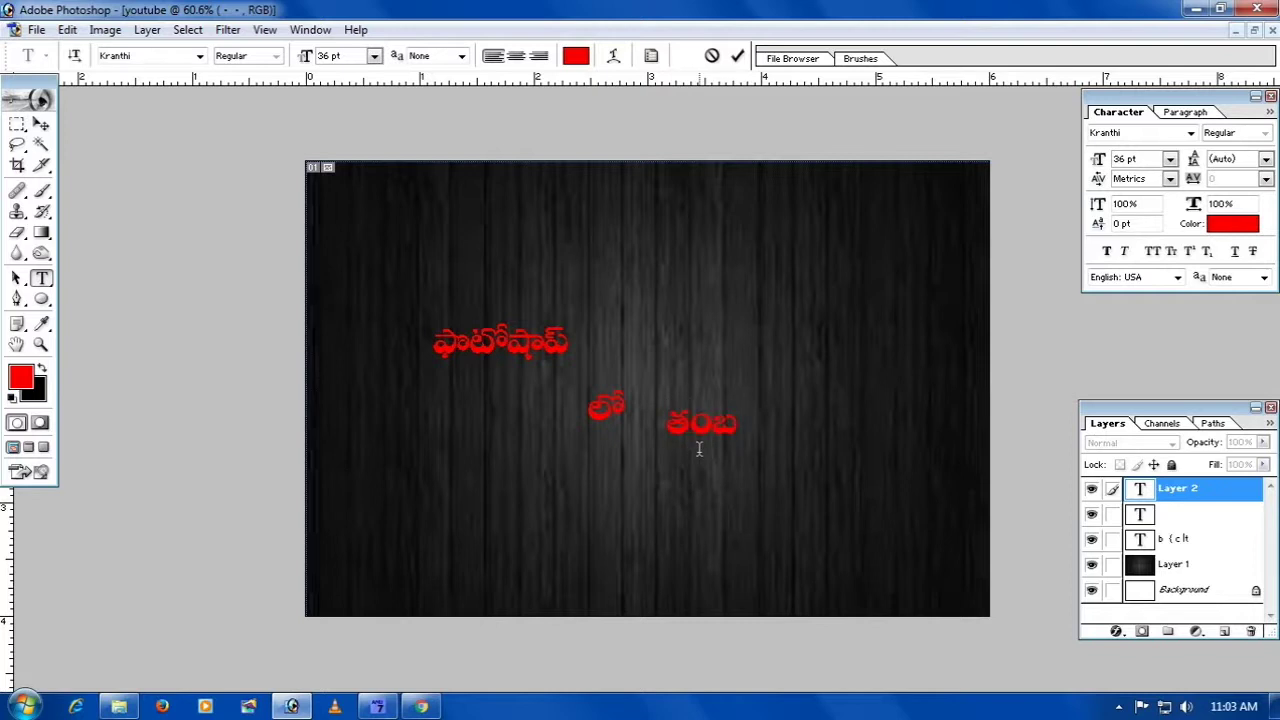
{"action": "type", "text": "ne"}
{"action": "type", "text": "yi"}
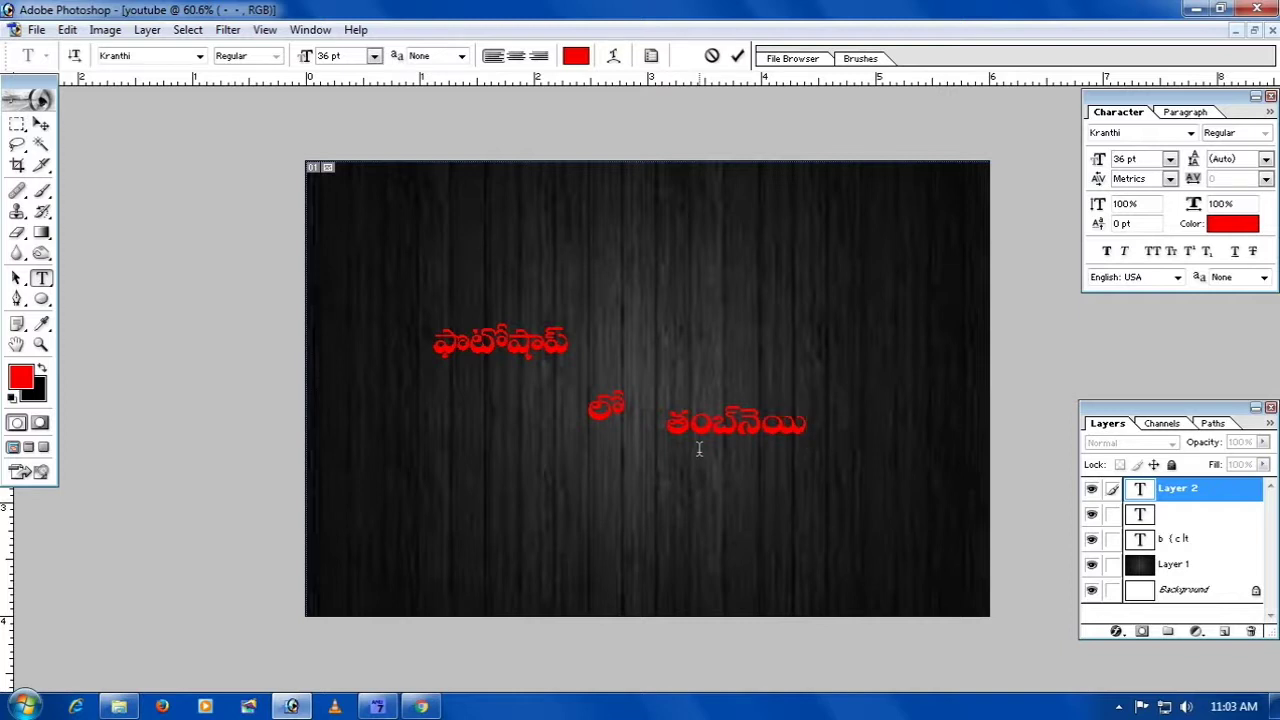
{"action": "type", "text": "l"}
{"action": "type", "text": "s"}
{"action": "left_click", "coordinate": [520, 511]}
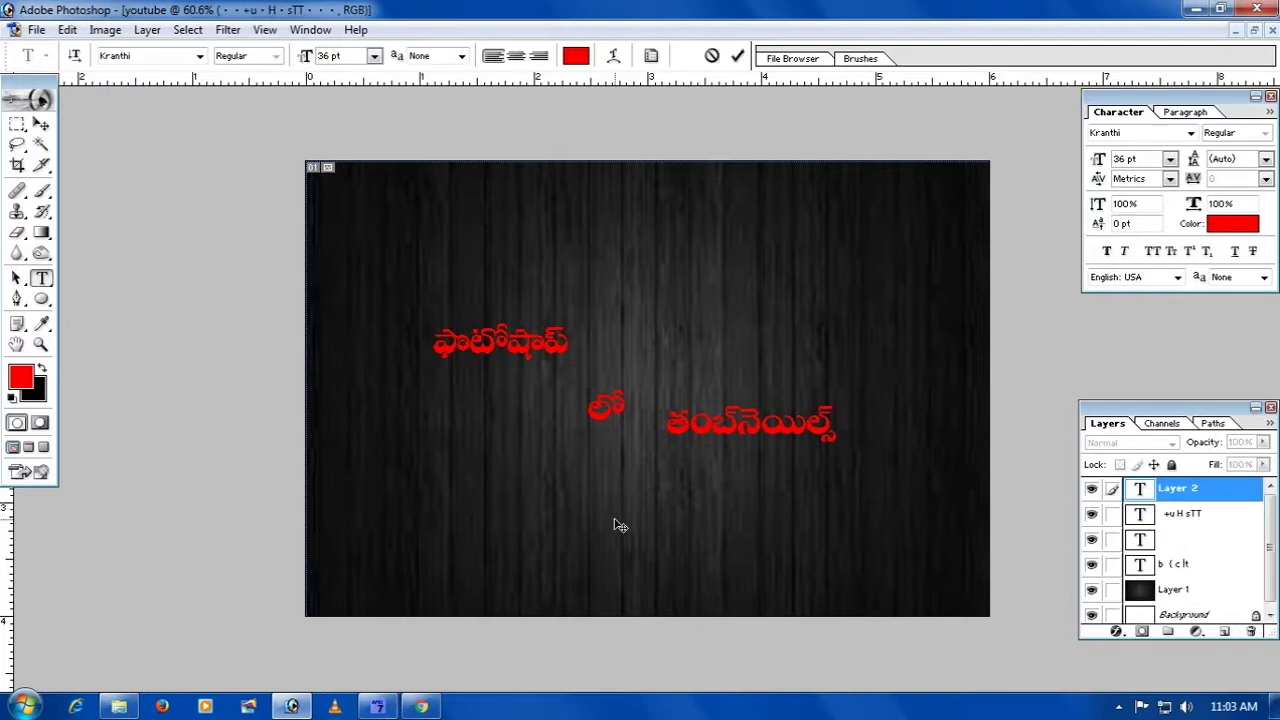
{"action": "type", "text": "ఎలా"}
{"action": "type", "text": " చేయాలి"}
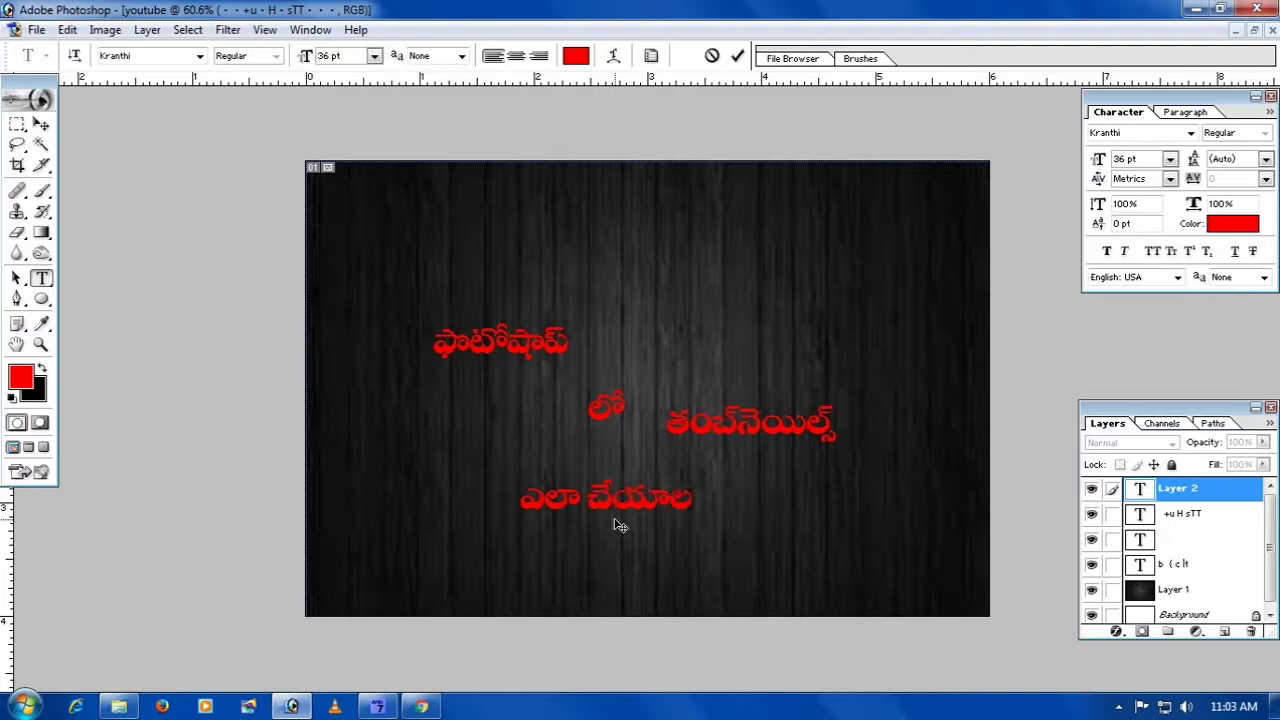
{"action": "type", "text": "."}
{"action": "key", "text": "BackSpace"}
{"action": "type", "text": "?"}
{"action": "left_click", "coordinate": [41, 123]}
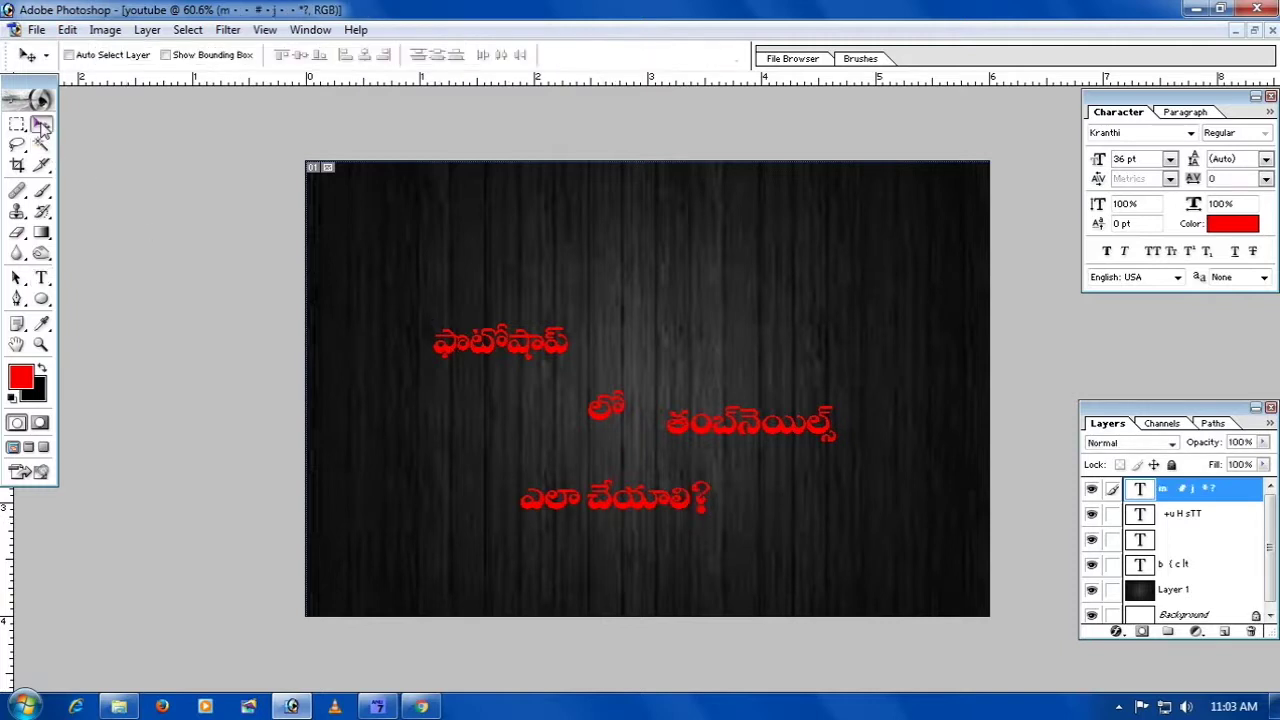
- Drag the ఫొటోషాప్ text layer up to the top centre of the image
{"action": "right_click", "coordinate": [490, 357]}
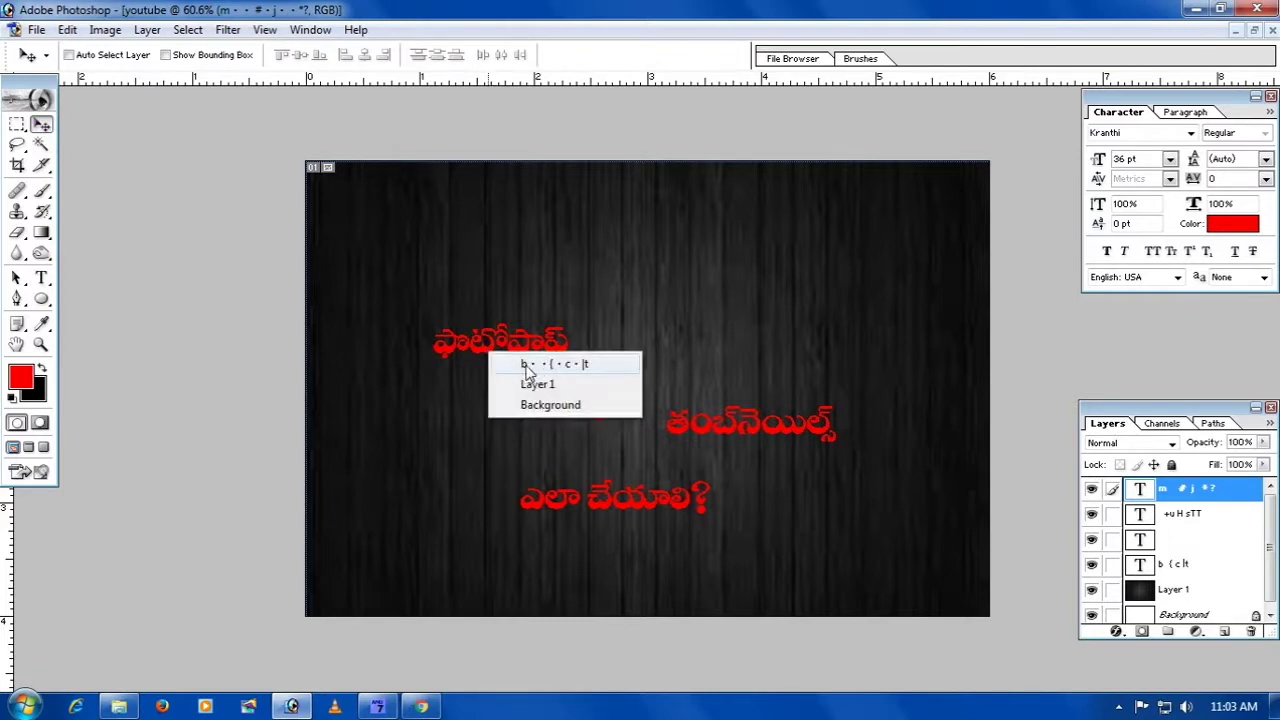
{"action": "left_click", "coordinate": [544, 364]}
{"action": "left_click_drag", "start_coordinate": [538, 356], "coordinate": [661, 282]}
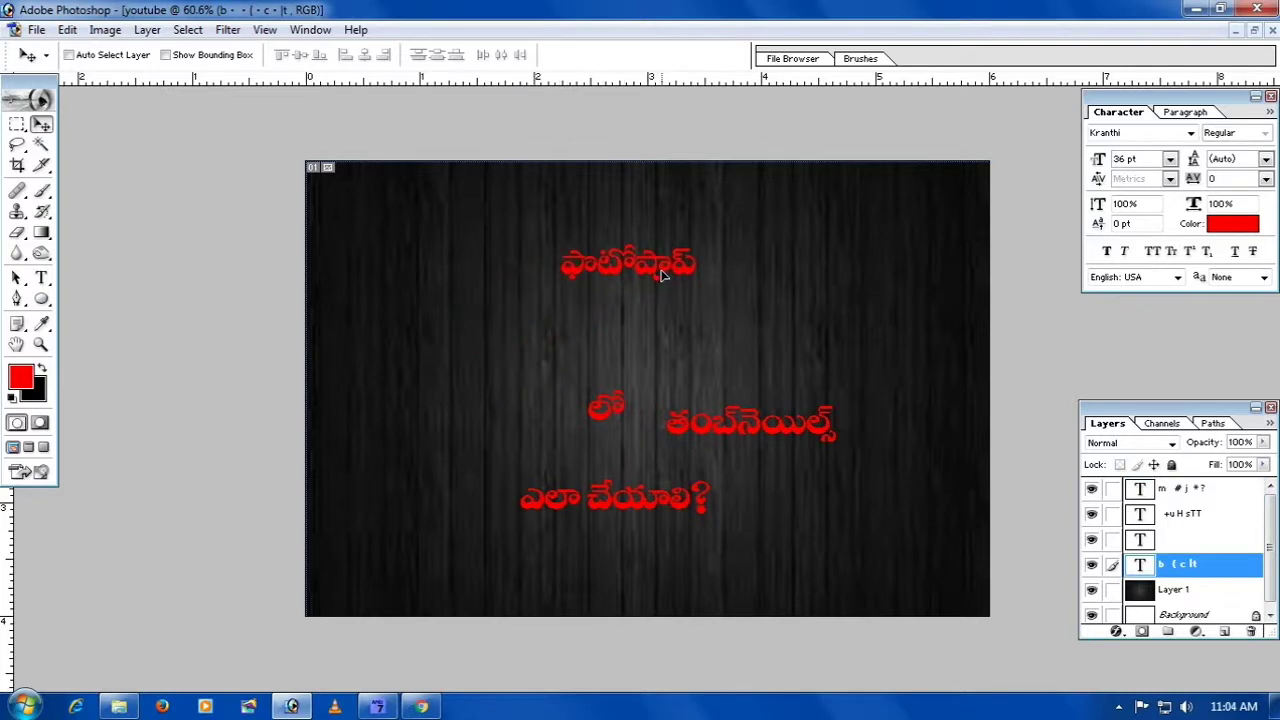
{"action": "left_click_drag", "start_coordinate": [661, 282], "coordinate": [648, 268]}
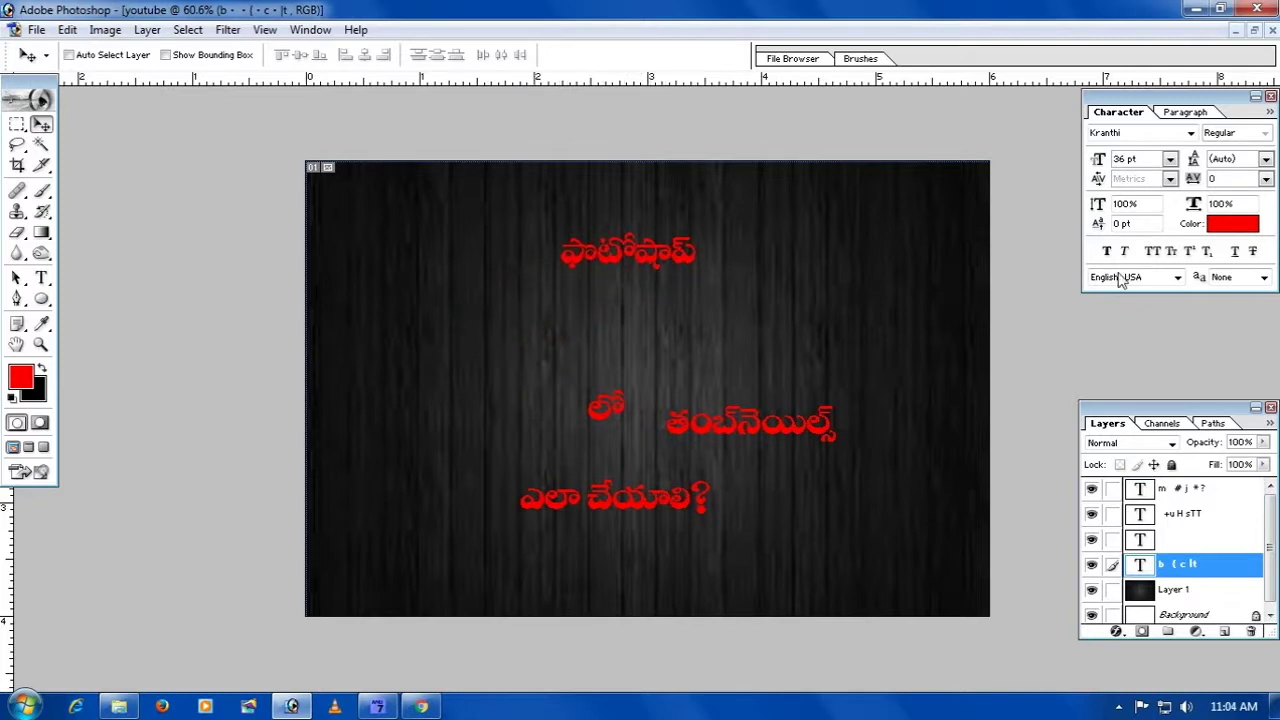
- Enlarge the ఫొటోషాప్ text with Free Transform
{"action": "key", "text": "ctrl+t"}
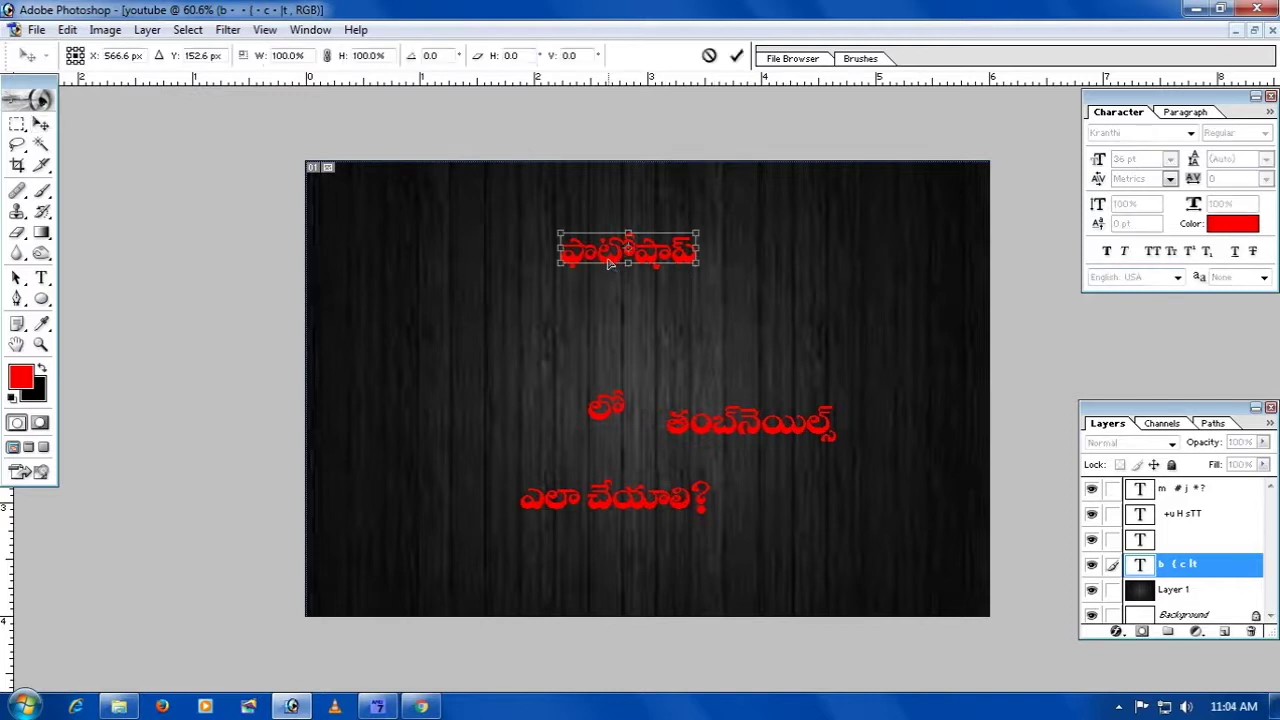
{"action": "mouse_move", "coordinate": [695, 233]}
{"action": "left_mouse_down"}
{"action": "mouse_move", "coordinate": [766, 240]}
{"action": "mouse_move", "coordinate": [794, 225]}
{"action": "left_mouse_up"}
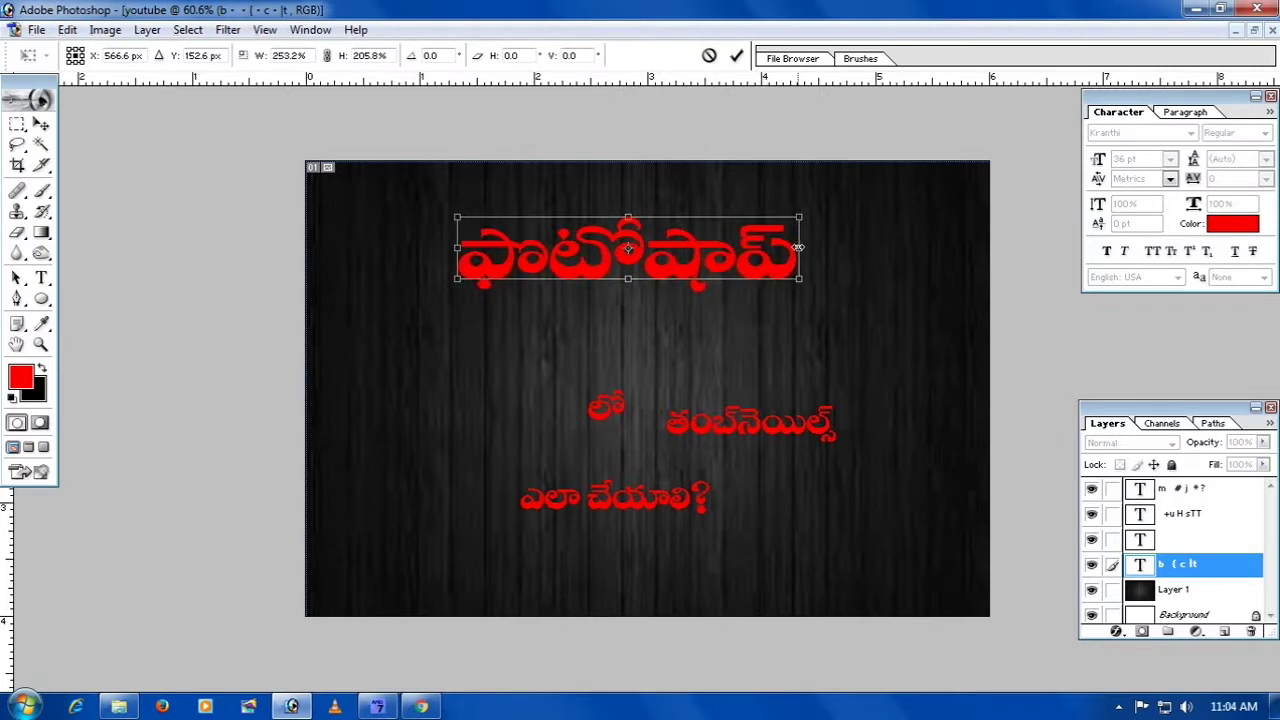
{"action": "key", "text": "ctrl+z"}
{"action": "left_click_drag", "start_coordinate": [628, 221], "coordinate": [659, 218]}
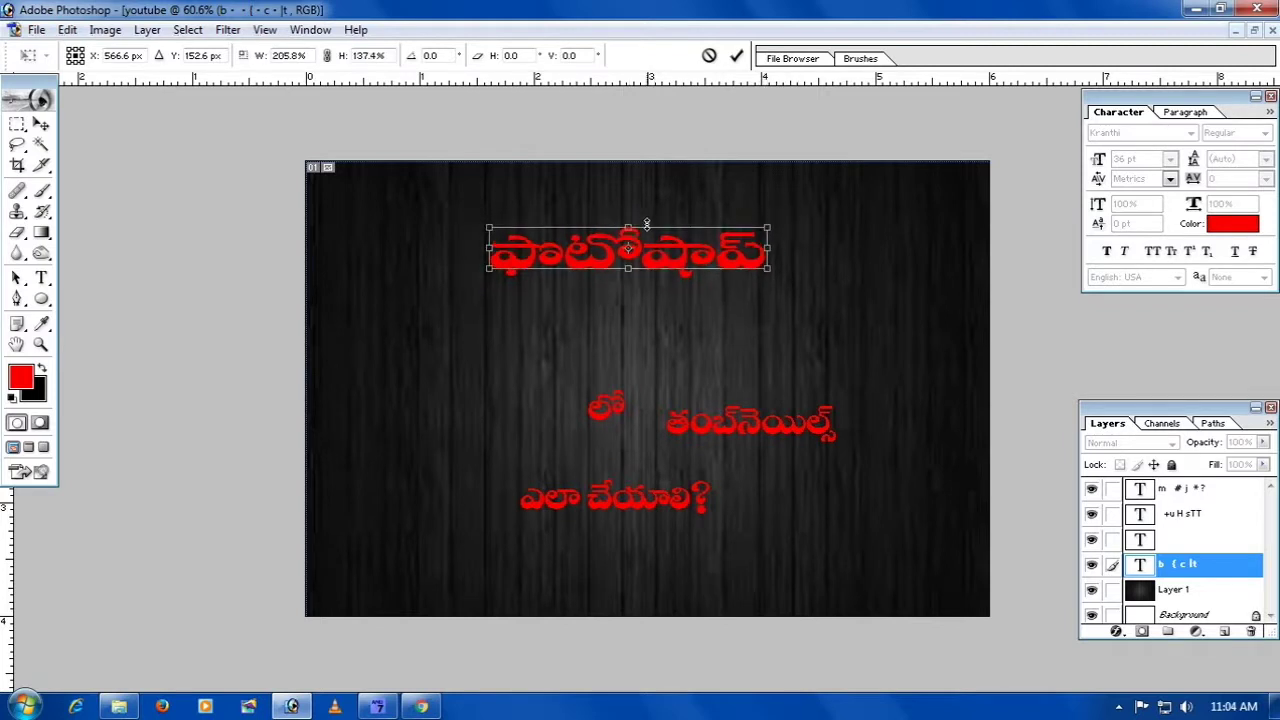
{"action": "left_click_drag", "start_coordinate": [776, 211], "coordinate": [784, 208]}
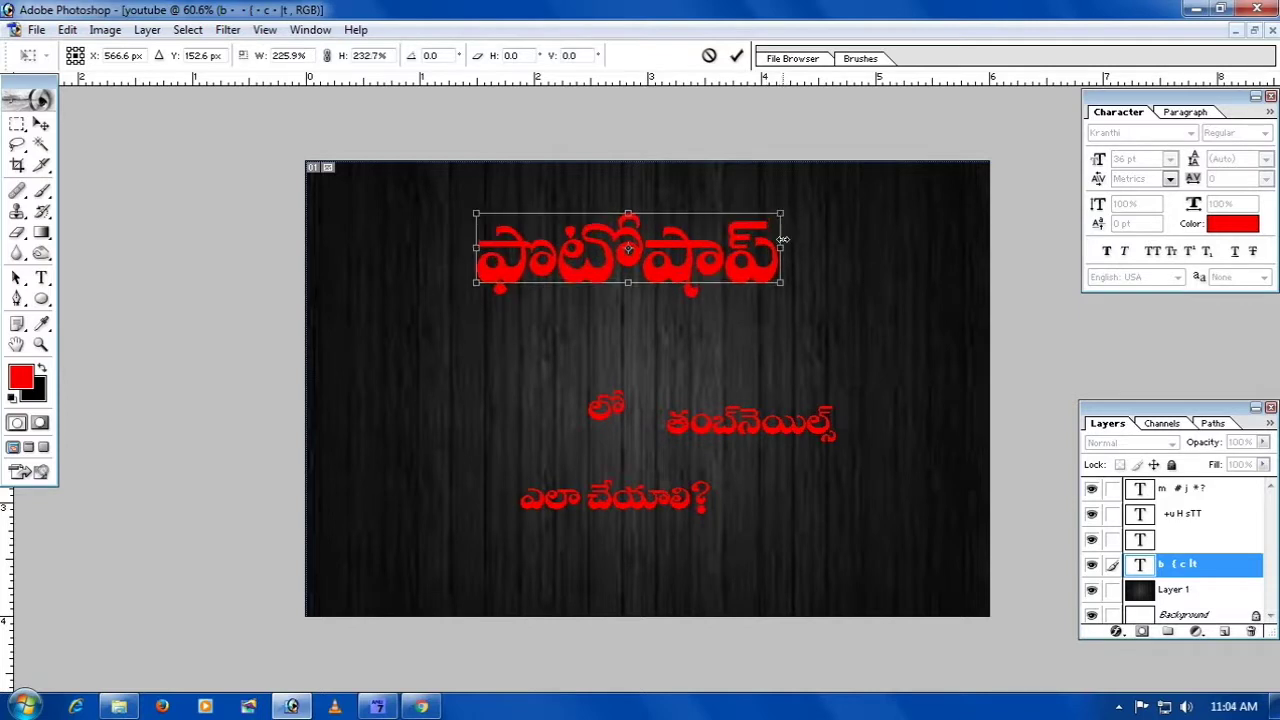
{"action": "key", "text": "Return"}
- Place లో right beside ఫొటోషాప్ on the top line
{"action": "right_click", "coordinate": [607, 421]}
{"action": "left_click", "coordinate": [640, 430]}
{"action": "left_click_drag", "start_coordinate": [612, 416], "coordinate": [801, 334]}
{"action": "right_click", "coordinate": [742, 273]}
{"action": "left_click", "coordinate": [760, 286]}
{"action": "left_click_drag", "start_coordinate": [756, 276], "coordinate": [676, 283]}
{"action": "right_click", "coordinate": [786, 342]}
{"action": "left_click", "coordinate": [825, 344]}
{"action": "mouse_move", "coordinate": [790, 340]}
{"action": "left_mouse_down"}
{"action": "mouse_move", "coordinate": [778, 276]}
{"action": "mouse_move", "coordinate": [808, 225]}
{"action": "left_mouse_up"}
{"action": "key", "text": "ctrl+t"}
{"action": "key", "text": "Return"}
{"action": "left_click_drag", "start_coordinate": [797, 279], "coordinate": [809, 279]}
- Move the thumbnails word up under the heading and enlarge it
{"action": "right_click", "coordinate": [760, 440]}
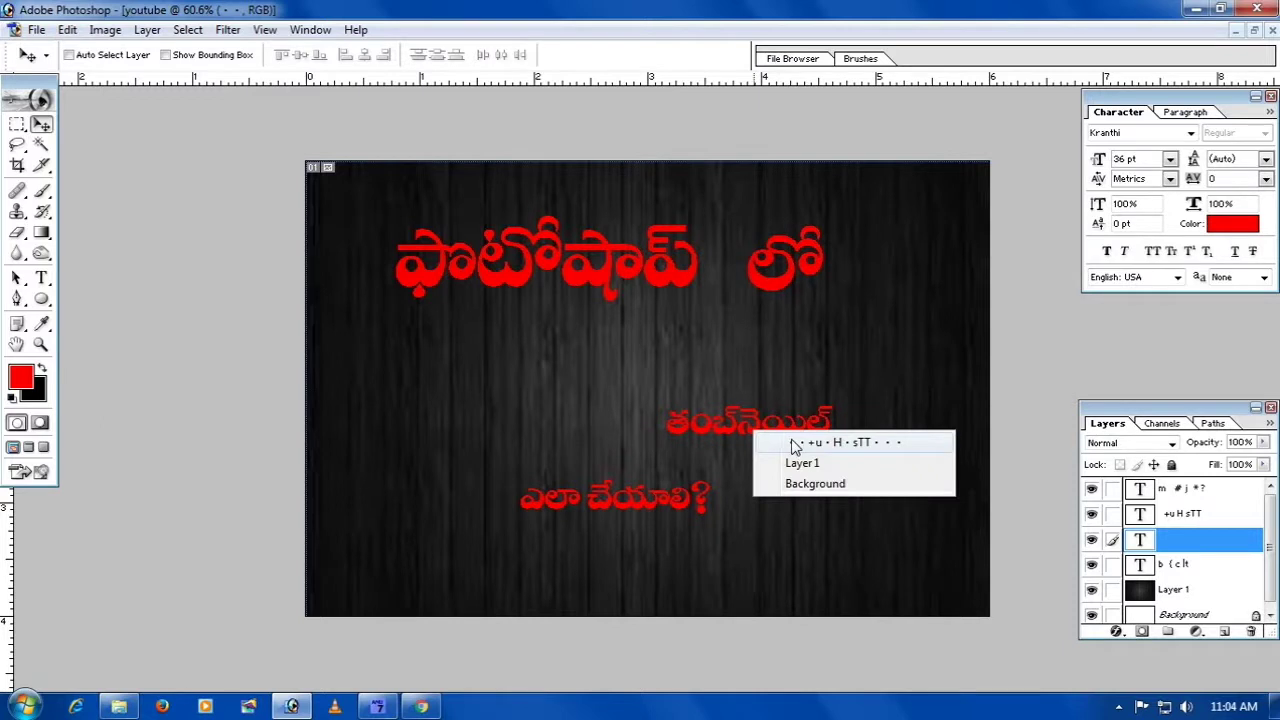
{"action": "left_click", "coordinate": [790, 443]}
{"action": "mouse_move", "coordinate": [780, 440]}
{"action": "left_mouse_down"}
{"action": "mouse_move", "coordinate": [630, 398]}
{"action": "mouse_move", "coordinate": [774, 350]}
{"action": "left_mouse_up"}
{"action": "key", "text": "ctrl+t"}
{"action": "key", "text": "Return"}
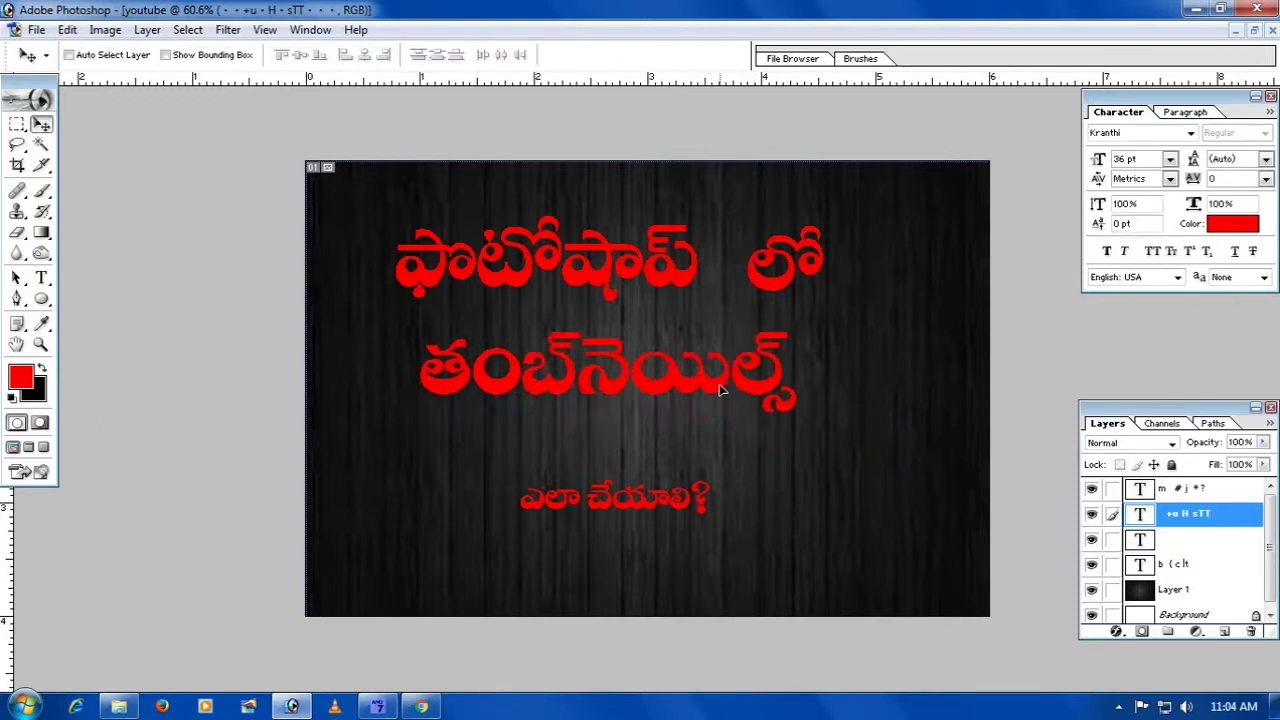
- Shrink ఫొటోషాప్ and లో slightly and realign them side by side
{"action": "right_click", "coordinate": [658, 280]}
{"action": "left_click", "coordinate": [700, 289]}
{"action": "key", "text": "ctrl+t"}
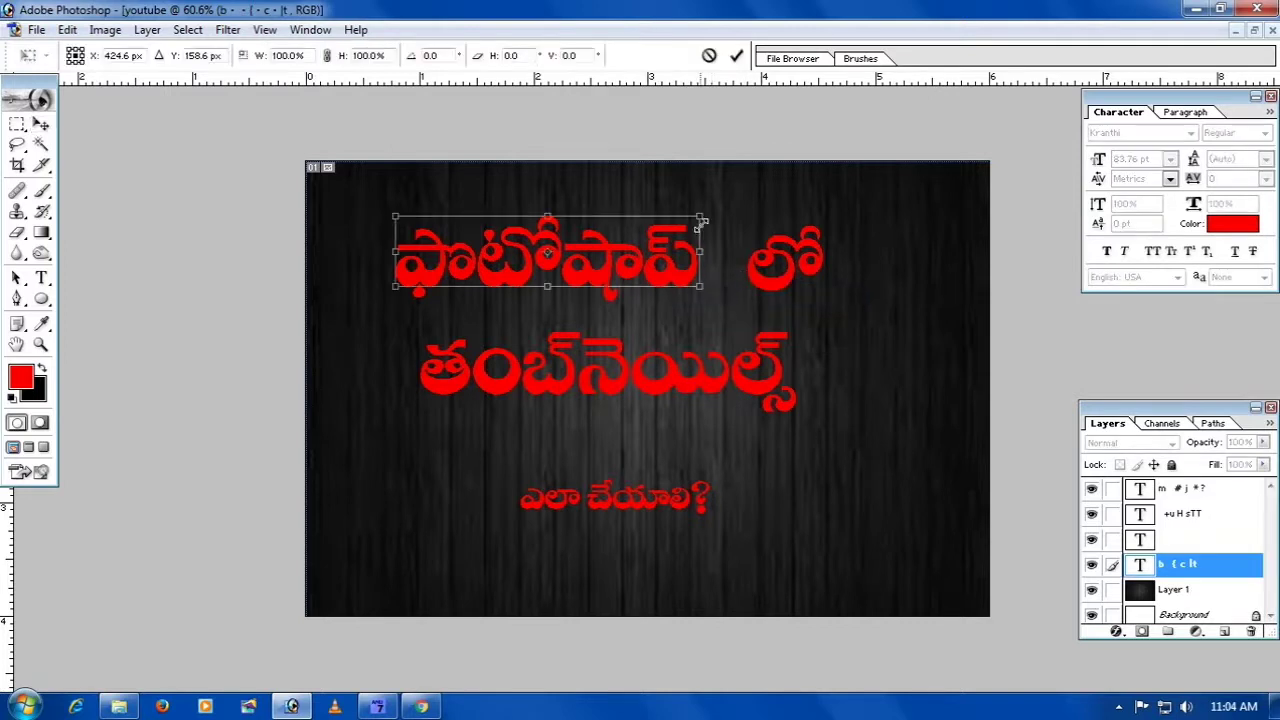
{"action": "left_click_drag", "start_coordinate": [703, 213], "coordinate": [686, 218]}
{"action": "key", "text": "Return"}
{"action": "left_click_drag", "start_coordinate": [615, 272], "coordinate": [645, 268]}
{"action": "right_click", "coordinate": [757, 280]}
{"action": "left_click", "coordinate": [792, 292]}
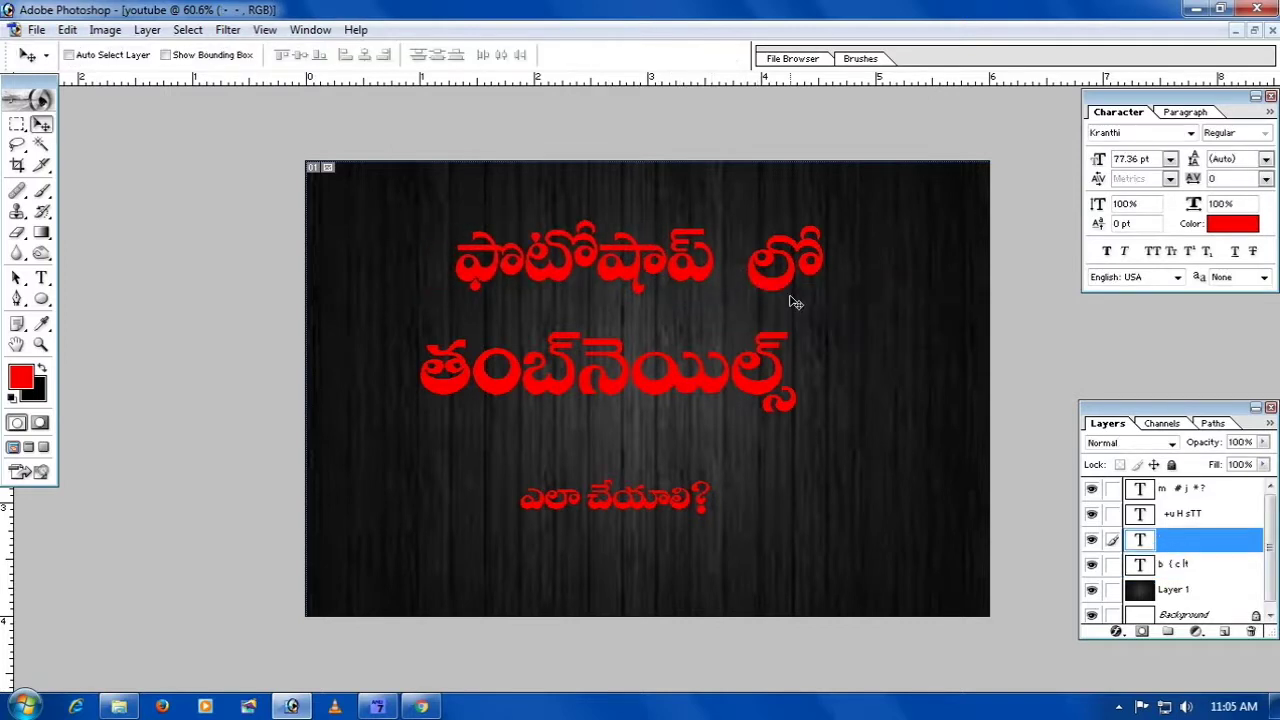
{"action": "key", "text": "ctrl+t"}
{"action": "left_click_drag", "start_coordinate": [816, 232], "coordinate": [800, 260]}
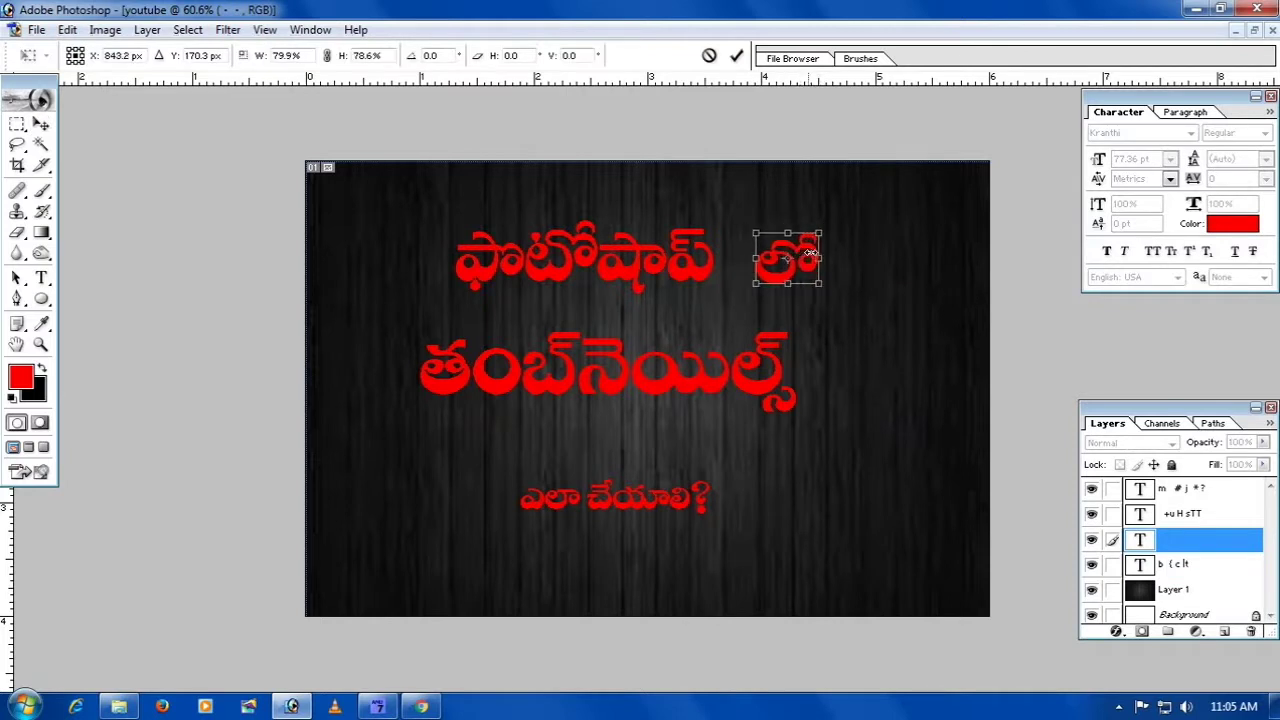
{"action": "key", "text": "Return"}
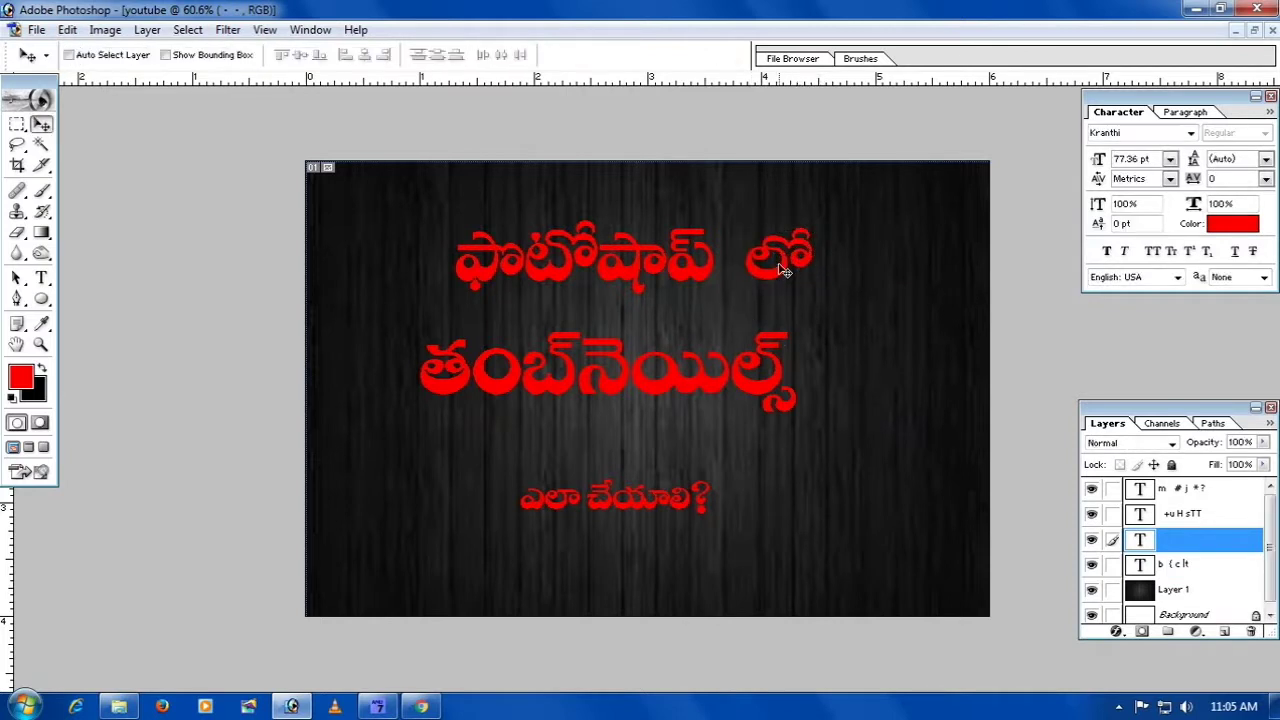
{"action": "left_click_drag", "start_coordinate": [785, 270], "coordinate": [758, 272]}
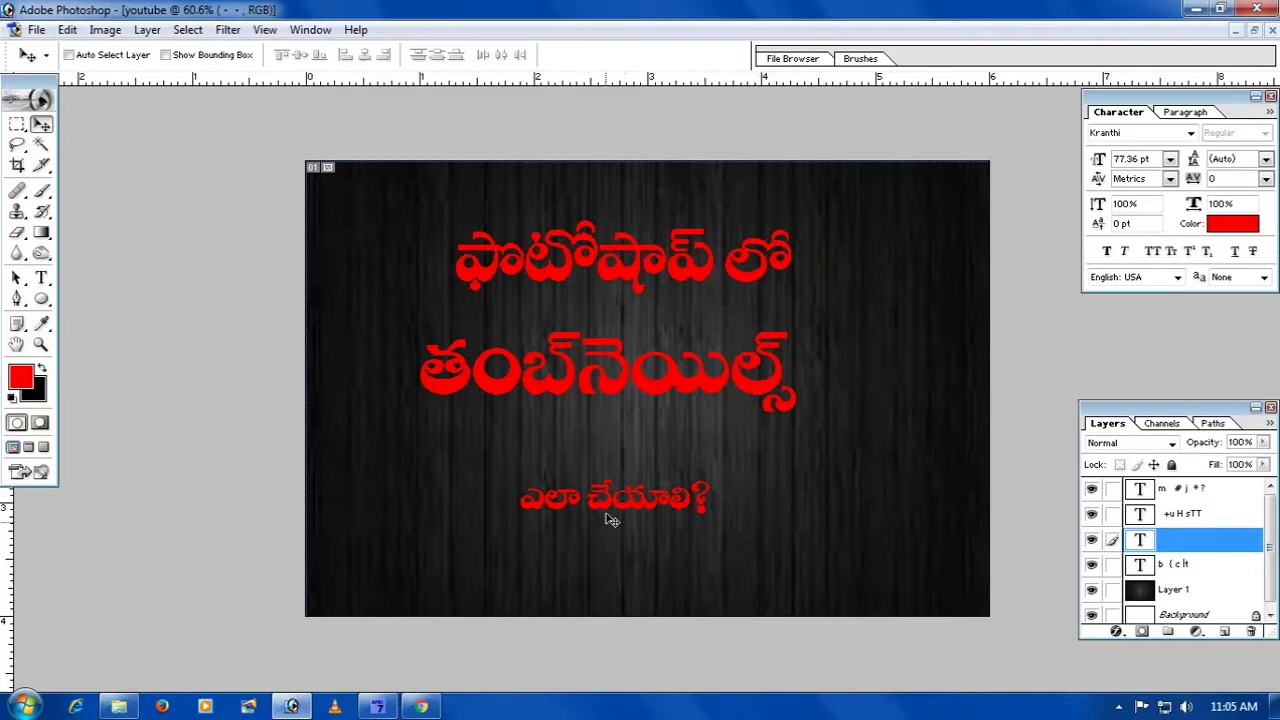
- Select the thumbnails, ఫొటోషాప్ and లో layers in turn to check them
{"action": "right_click", "coordinate": [652, 386]}
{"action": "left_click", "coordinate": [665, 397]}
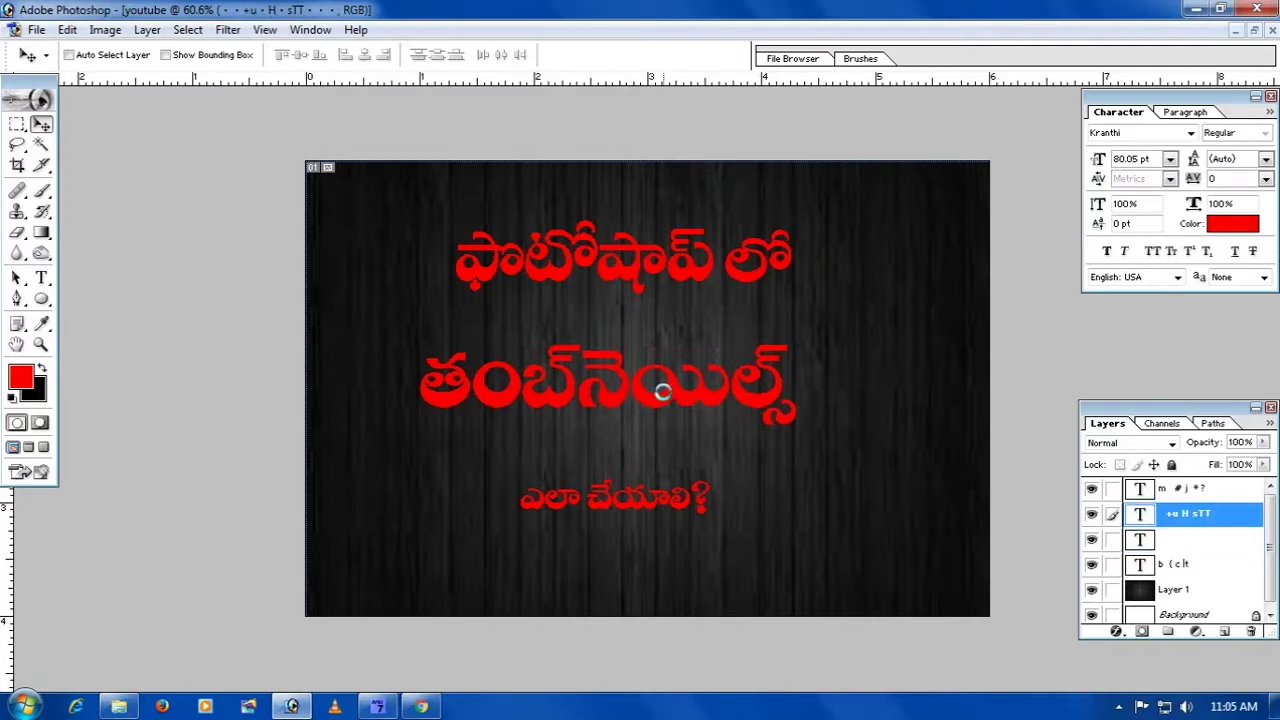
{"action": "right_click", "coordinate": [628, 270]}
{"action": "left_click", "coordinate": [645, 291]}
{"action": "right_click", "coordinate": [737, 272]}
{"action": "left_click", "coordinate": [757, 281]}
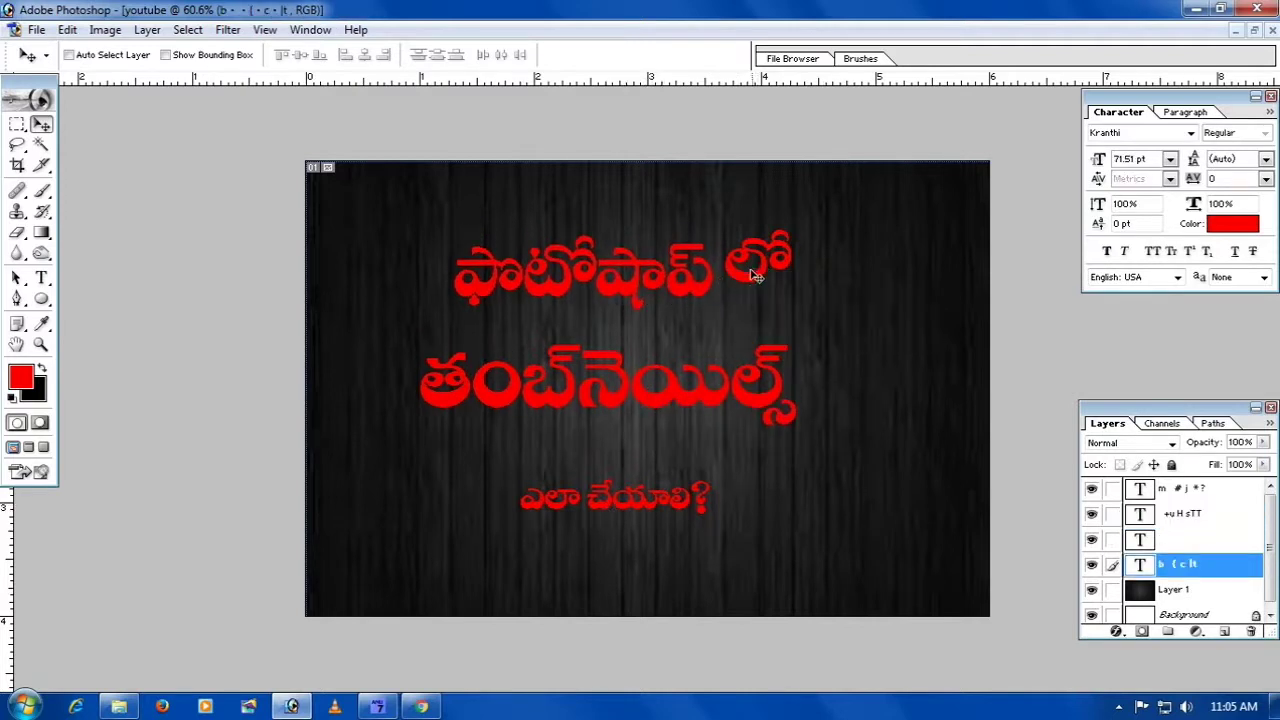
{"action": "right_click", "coordinate": [757, 285]}
{"action": "left_click", "coordinate": [777, 290]}
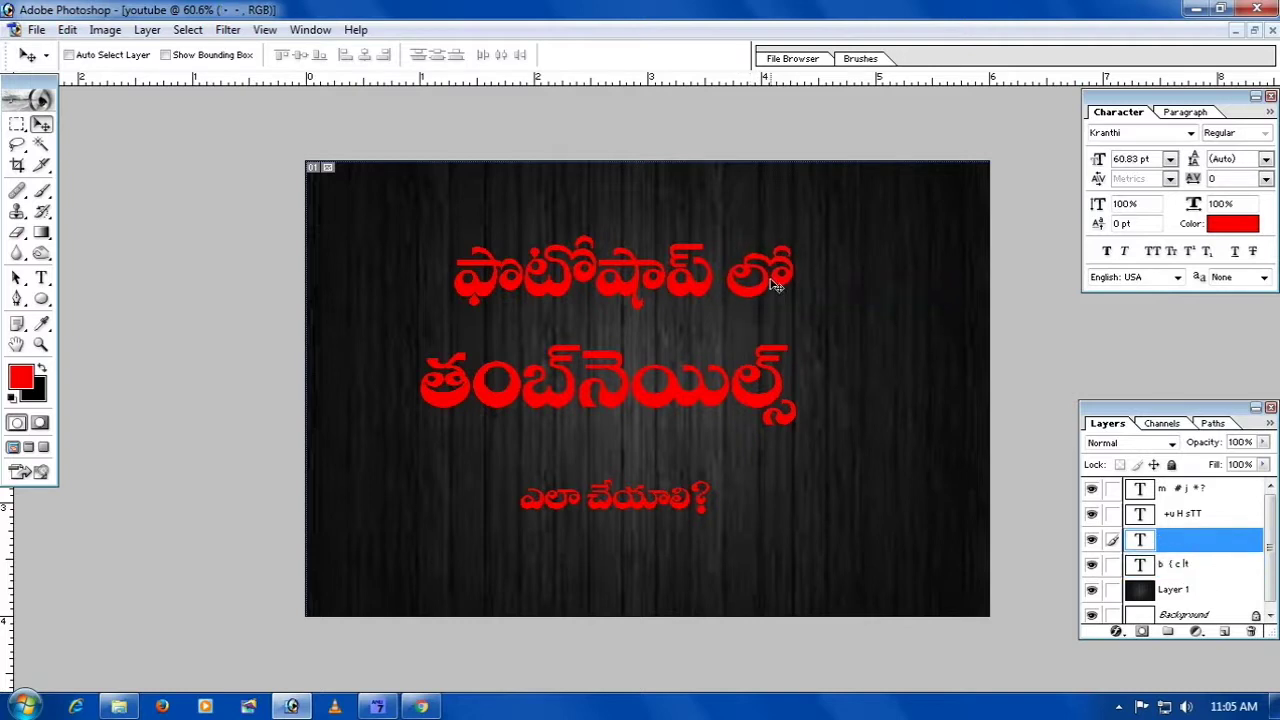
- Enlarge ఎలా చేయాలి? to about 271% and nudge the bottom two lines right
{"action": "right_click", "coordinate": [637, 508]}
{"action": "left_click", "coordinate": [690, 503]}
{"action": "key", "text": "ctrl+t"}
{"action": "left_click_drag", "start_coordinate": [713, 481], "coordinate": [869, 440]}
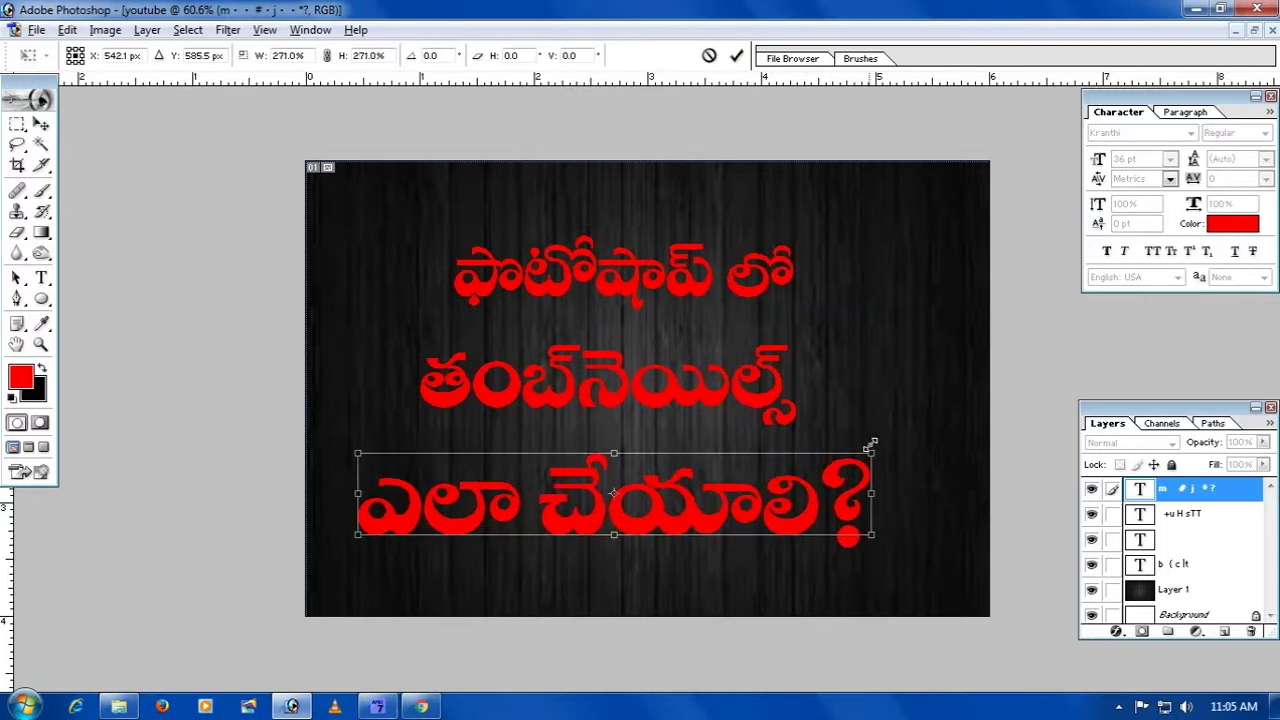
{"action": "key", "text": "Return"}
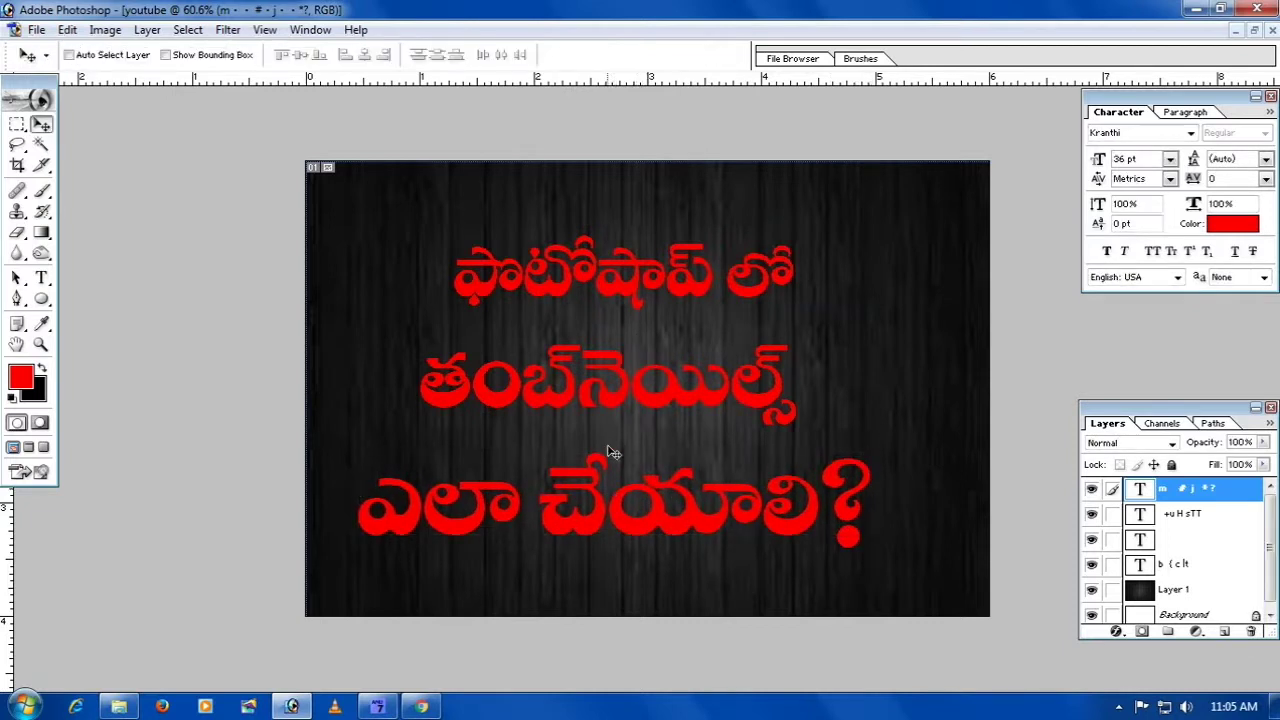
{"action": "left_click_drag", "start_coordinate": [750, 527], "coordinate": [764, 527]}
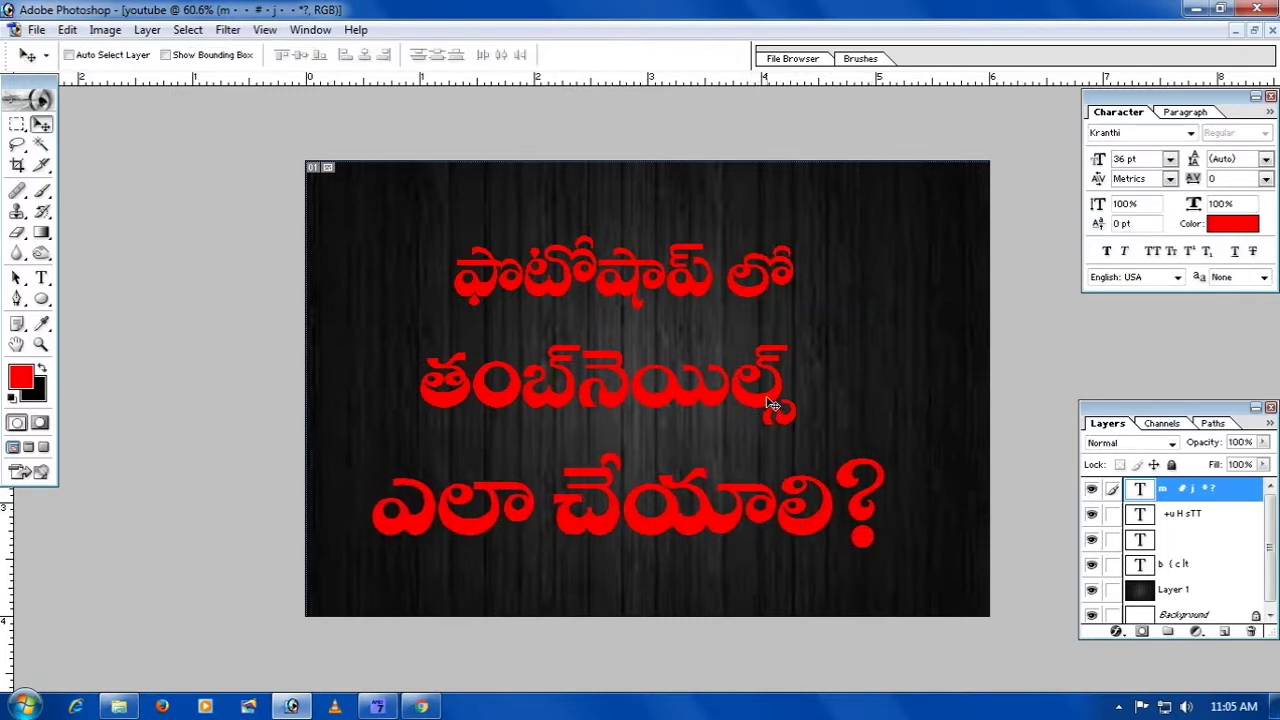
{"action": "left_click_drag", "start_coordinate": [771, 403], "coordinate": [789, 398]}
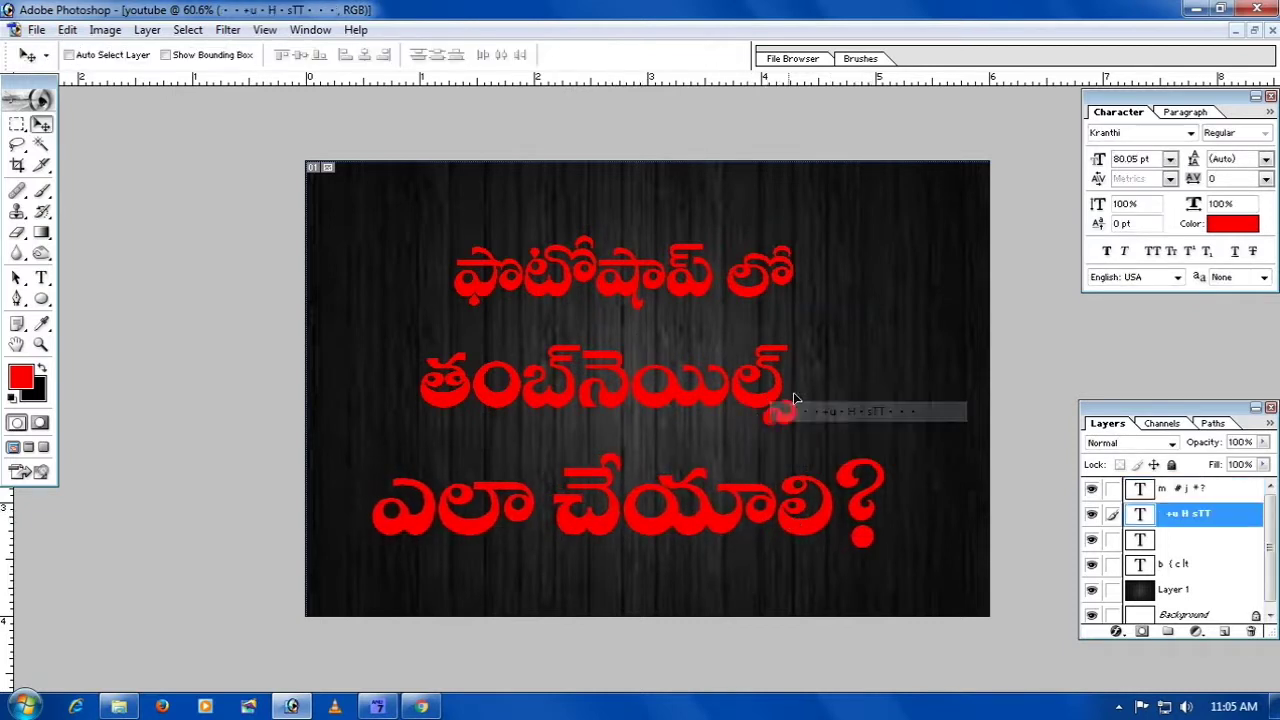
- Keep the ఫొటోషాప్ line's text colour red
{"action": "right_click", "coordinate": [690, 295]}
{"action": "left_click", "coordinate": [745, 300]}
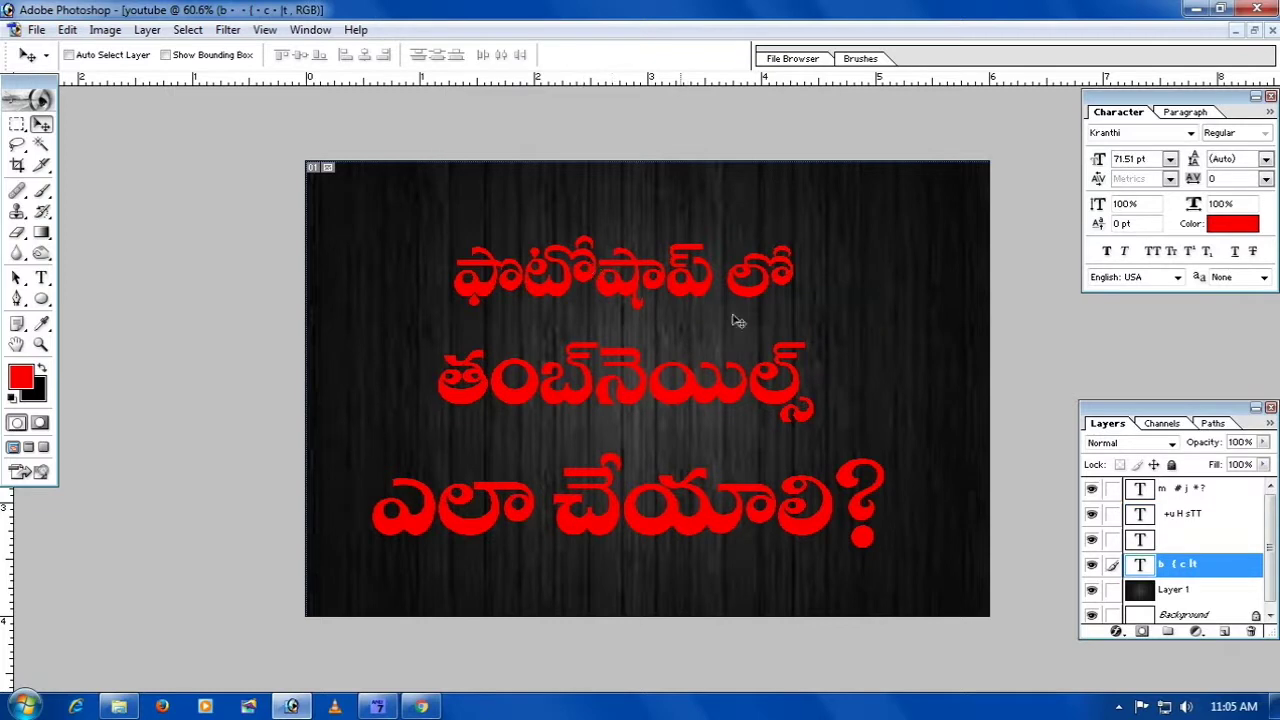
{"action": "left_click", "coordinate": [1236, 226]}
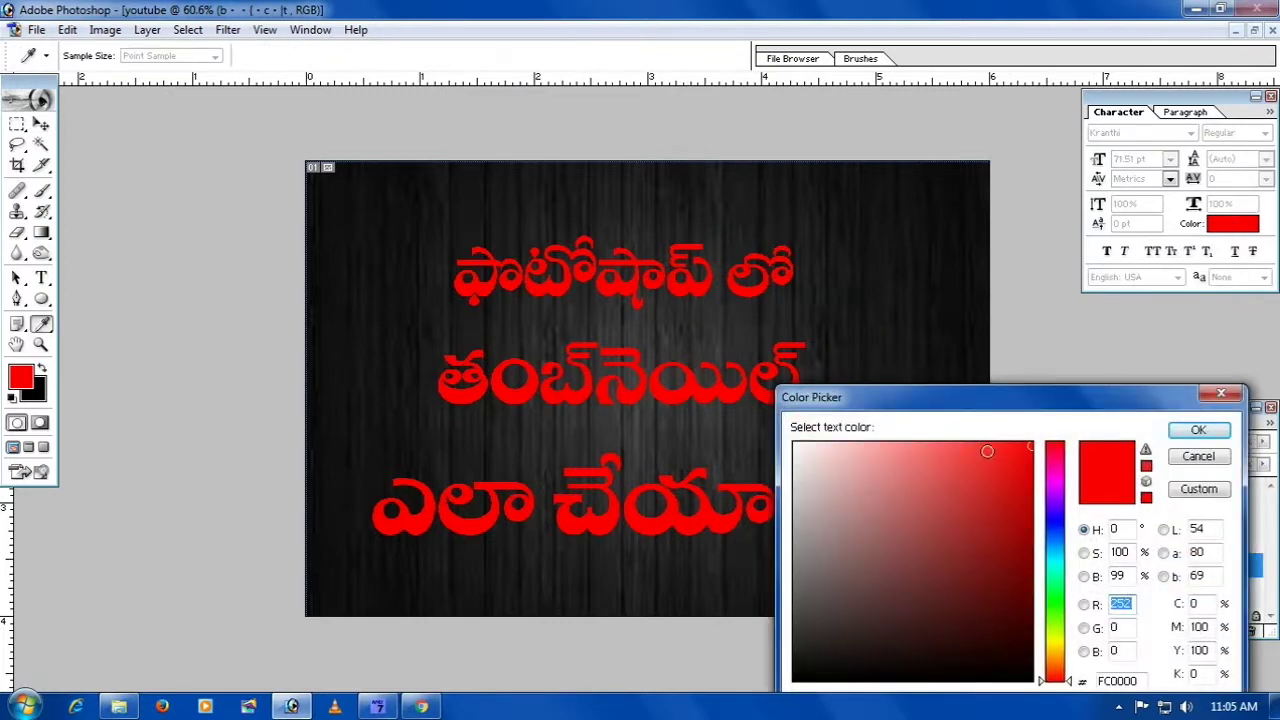
{"action": "left_click", "coordinate": [1198, 429]}
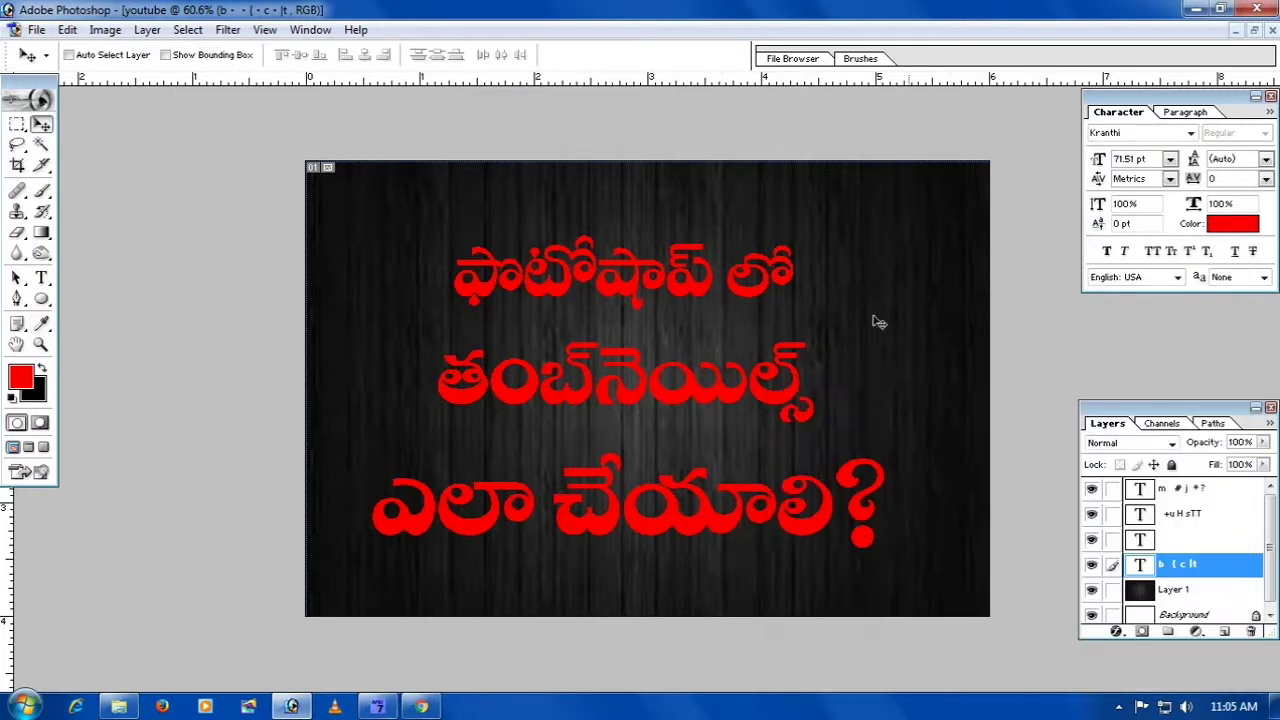
- Change the middle thumbnails line's text colour to blue
{"action": "right_click", "coordinate": [730, 402]}
{"action": "left_click", "coordinate": [772, 408]}
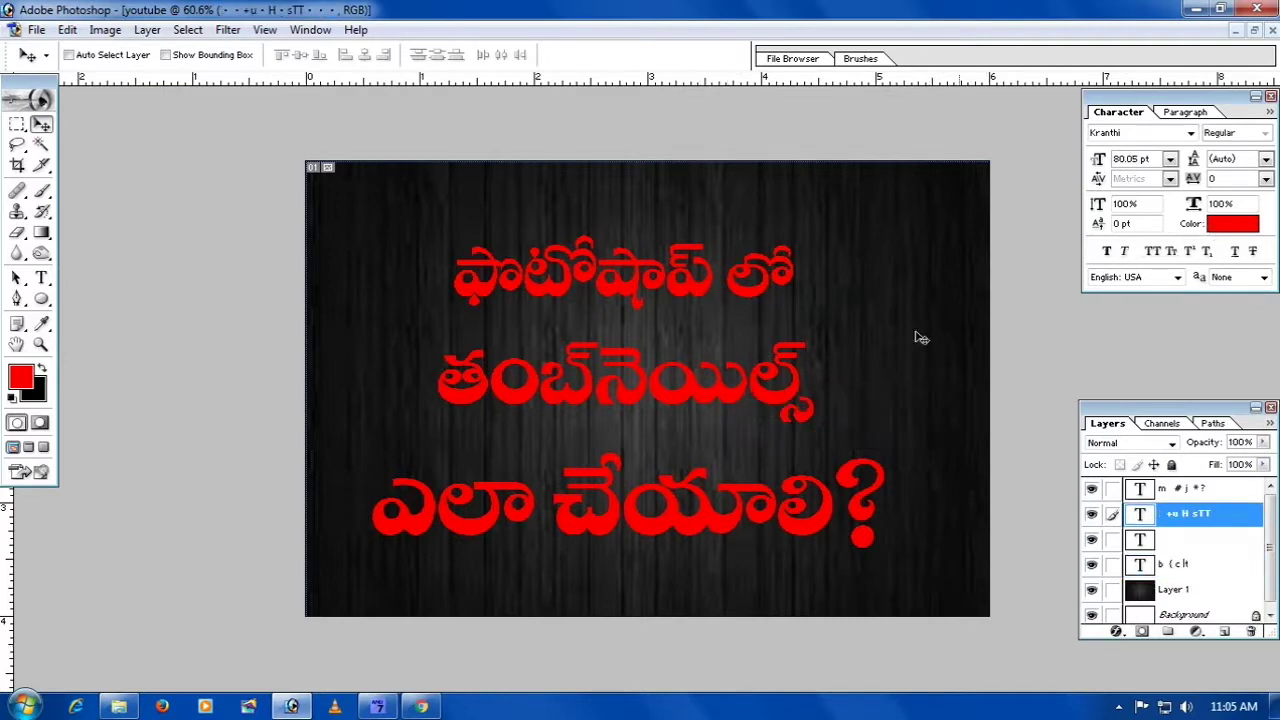
{"action": "right_click", "coordinate": [775, 399]}
{"action": "left_click", "coordinate": [830, 408]}
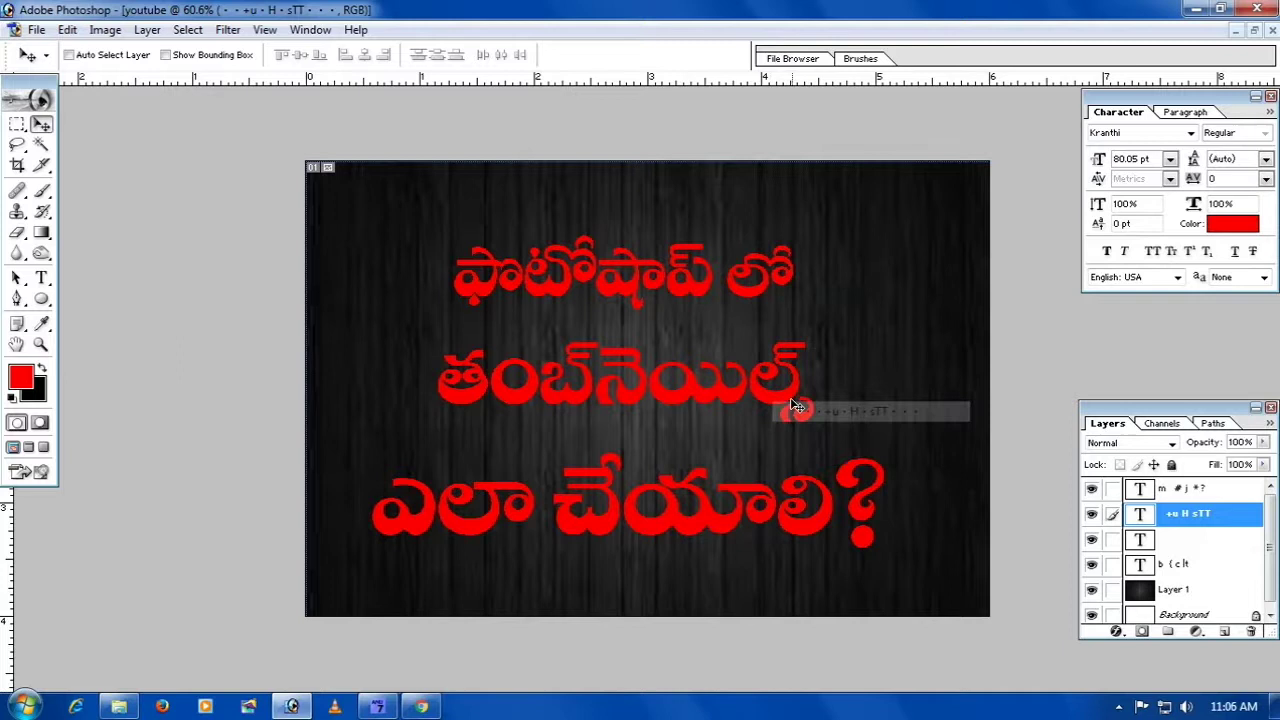
{"action": "left_click", "coordinate": [1228, 225]}
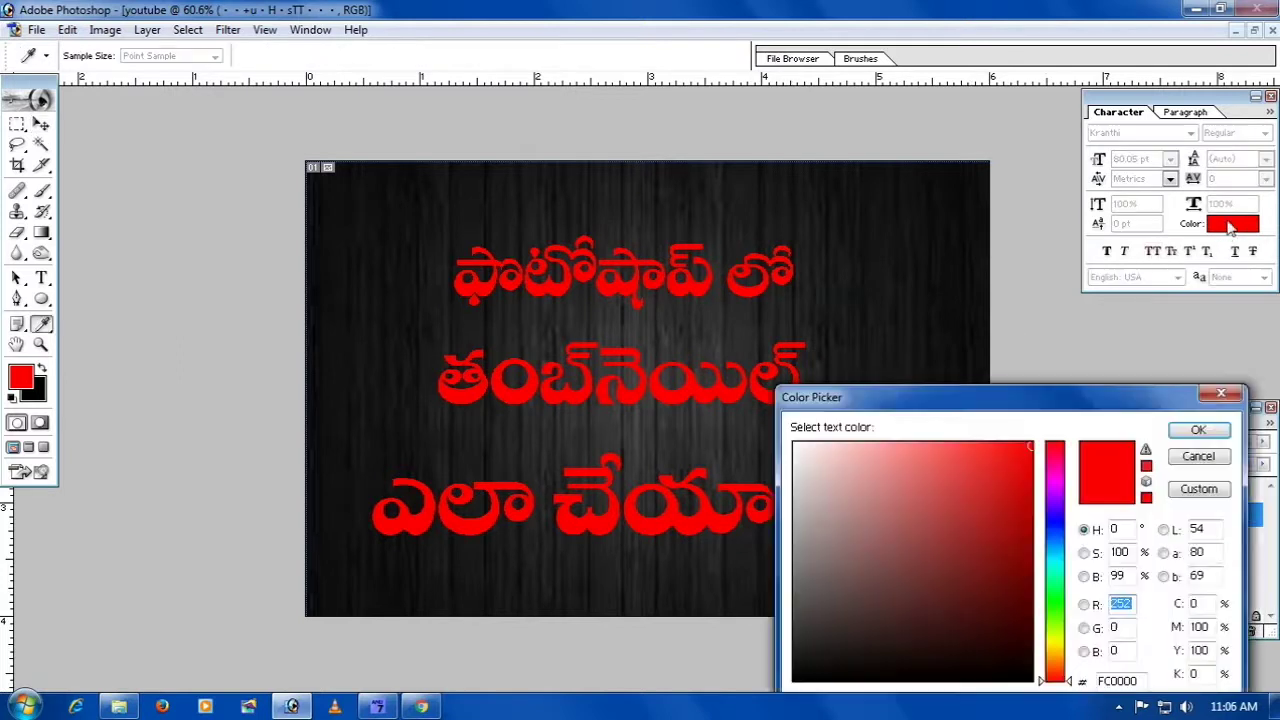
{"action": "left_click", "coordinate": [1058, 523]}
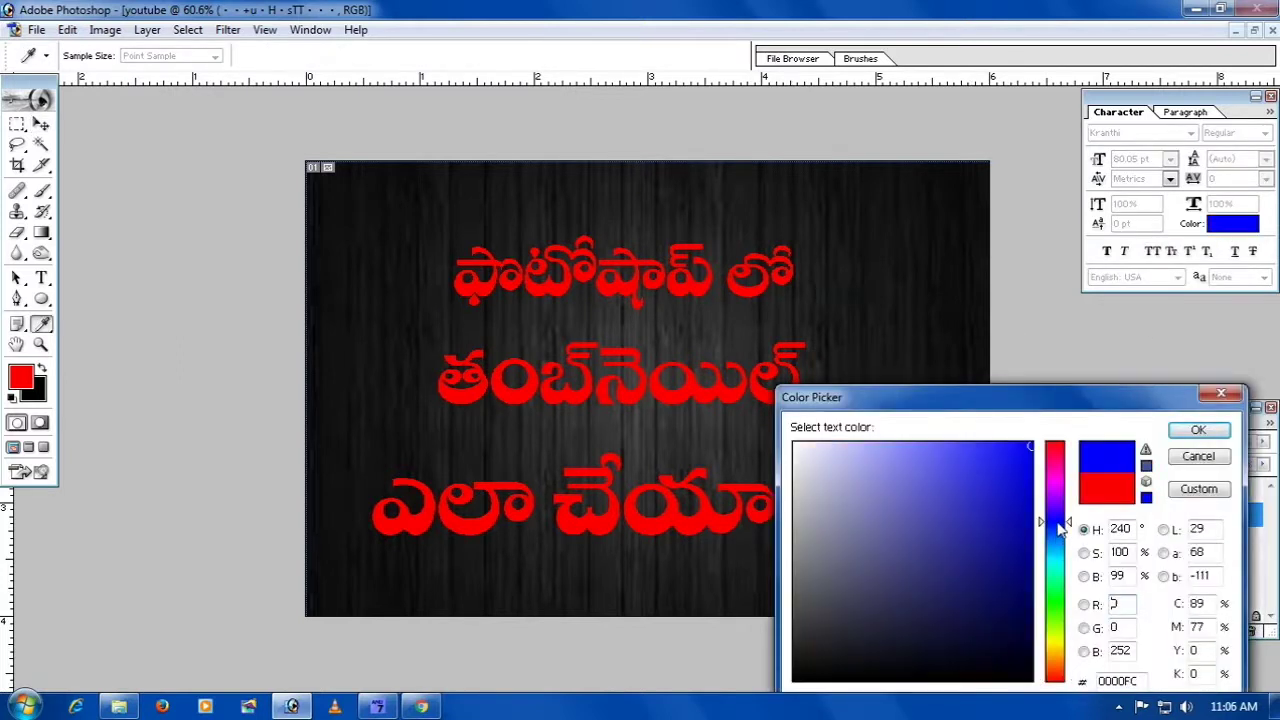
{"action": "mouse_move", "coordinate": [823, 463]}
{"action": "left_mouse_down"}
{"action": "mouse_move", "coordinate": [973, 481]}
{"action": "mouse_move", "coordinate": [1031, 443]}
{"action": "left_mouse_up"}
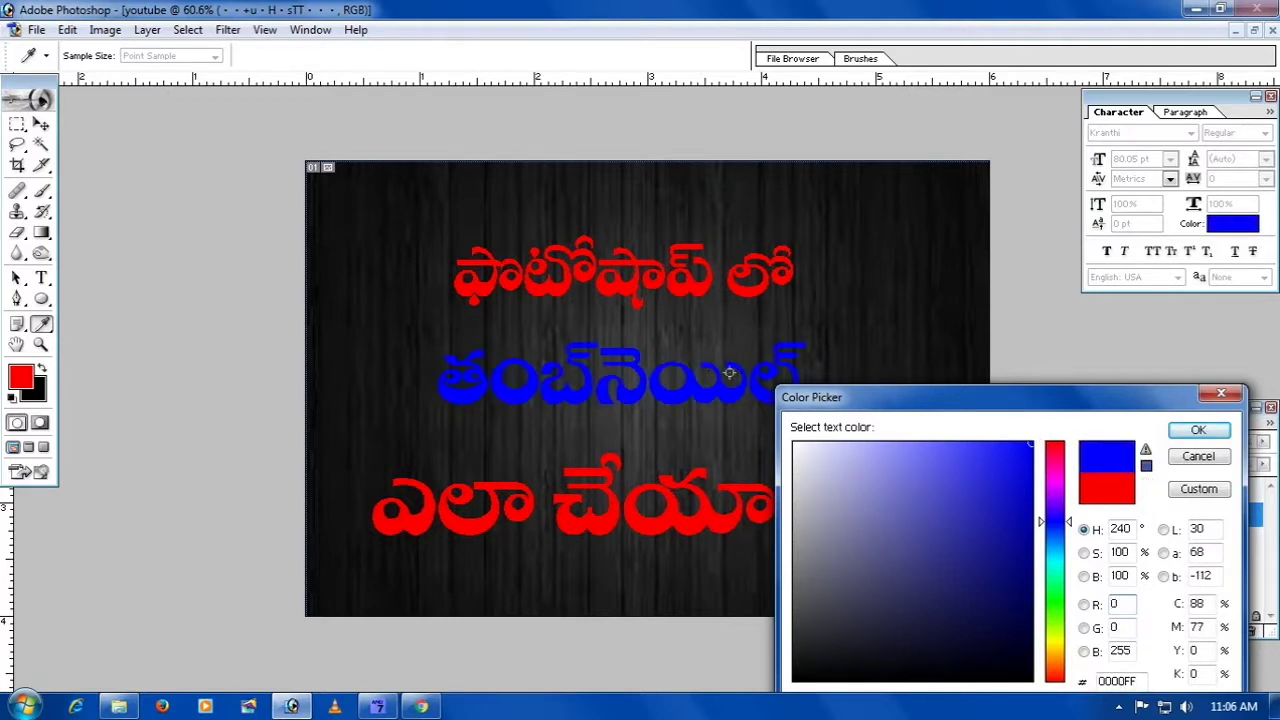
{"action": "left_click", "coordinate": [1192, 430]}
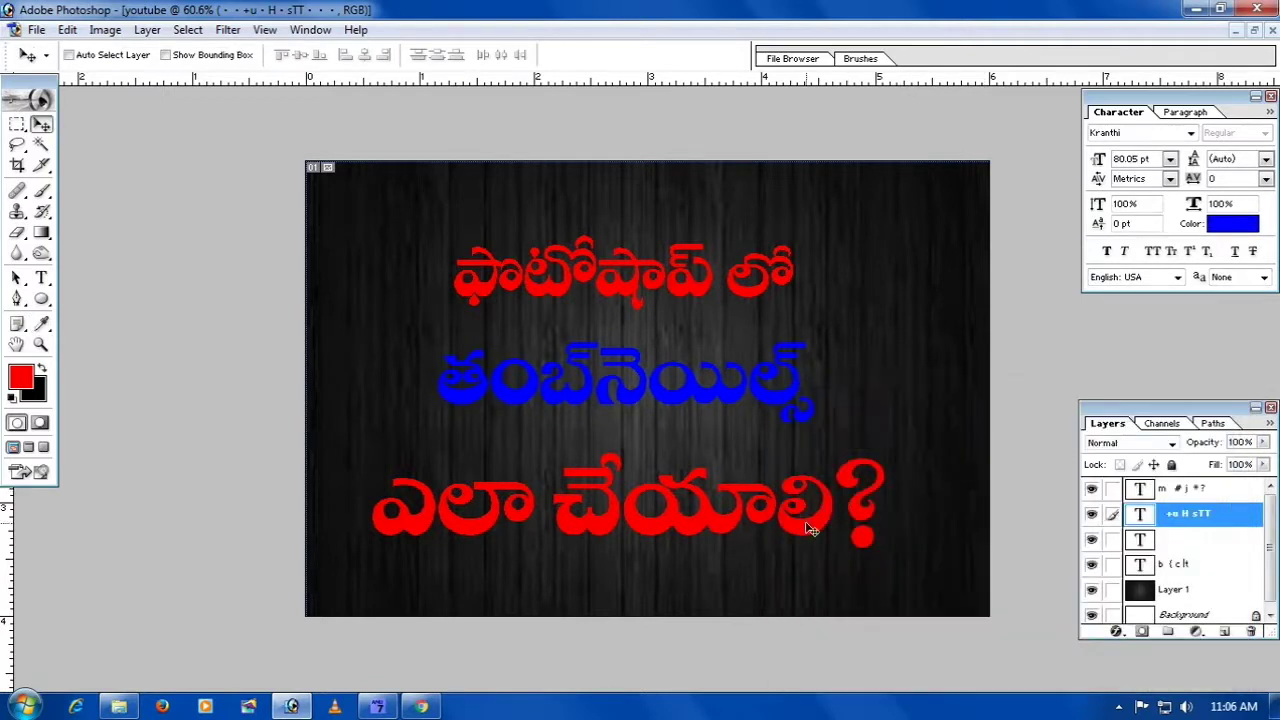
- Colour the bottom ఎలా చేయాలి? line magenta with R 190
{"action": "right_click", "coordinate": [810, 529]}
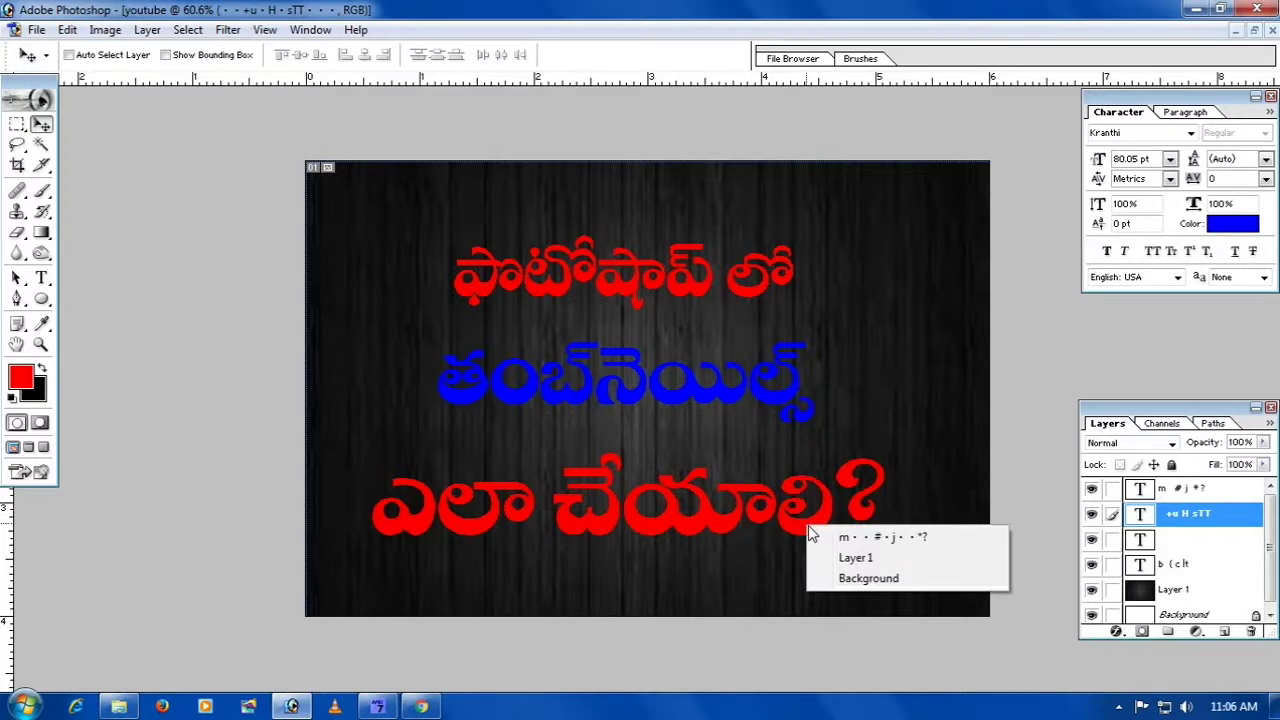
{"action": "left_click", "coordinate": [885, 539]}
{"action": "left_click", "coordinate": [1232, 224]}
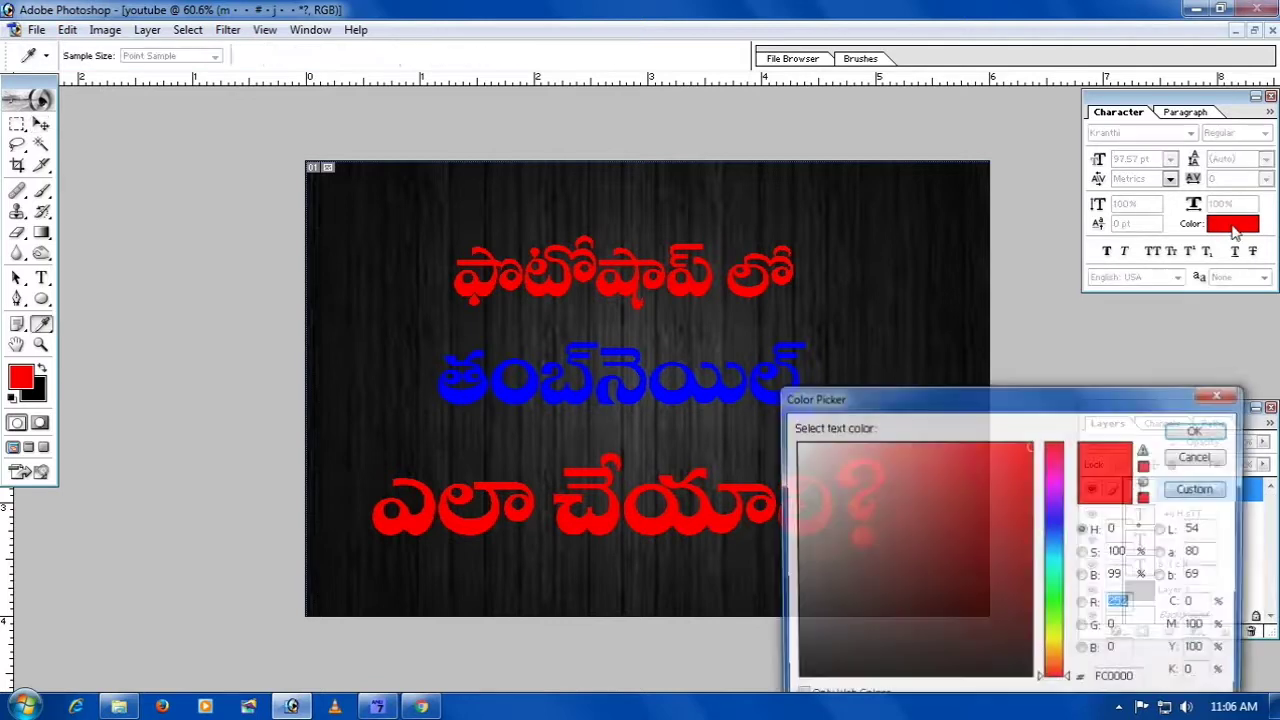
{"action": "left_click", "coordinate": [1058, 488]}
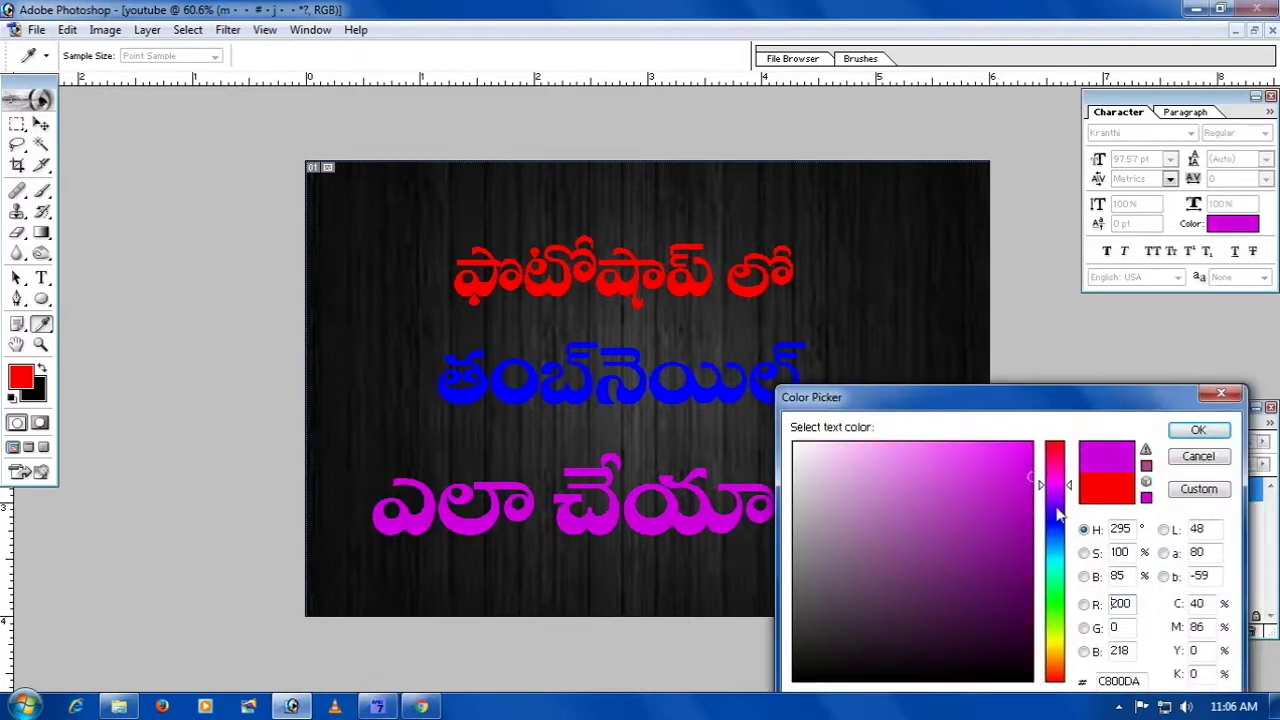
{"action": "type", "text": "190"}
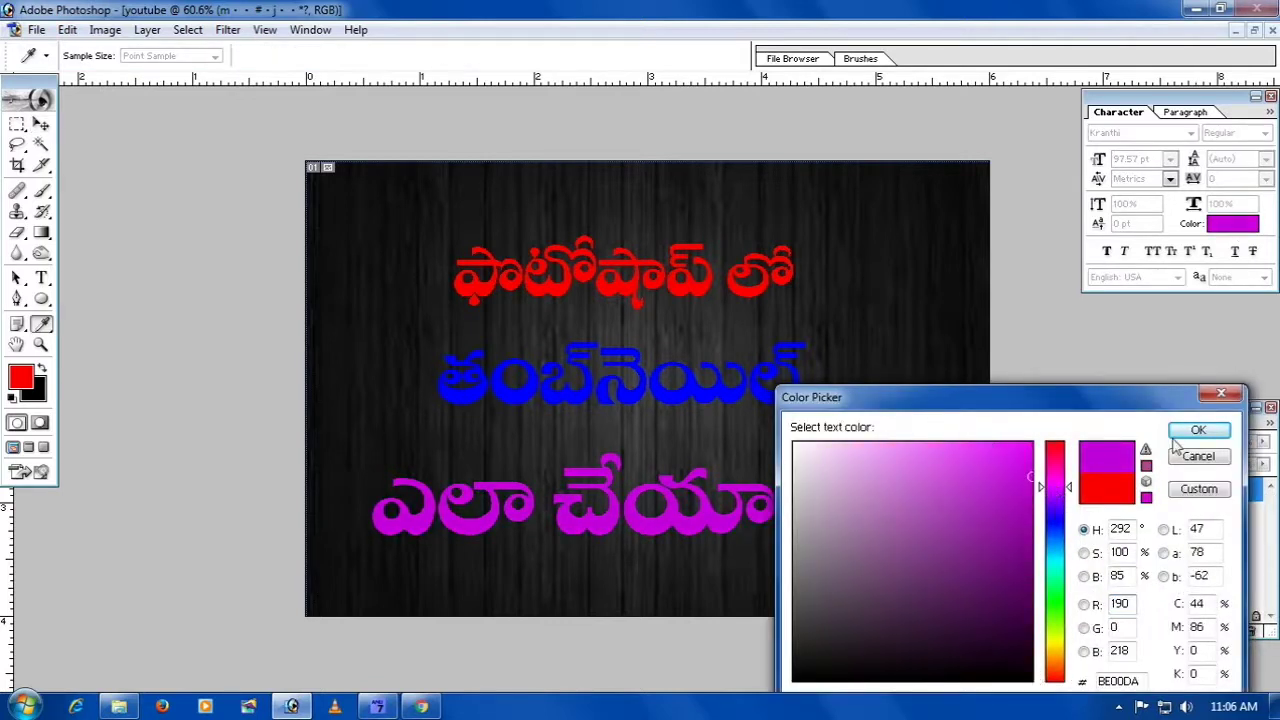
{"action": "left_click", "coordinate": [1196, 431]}
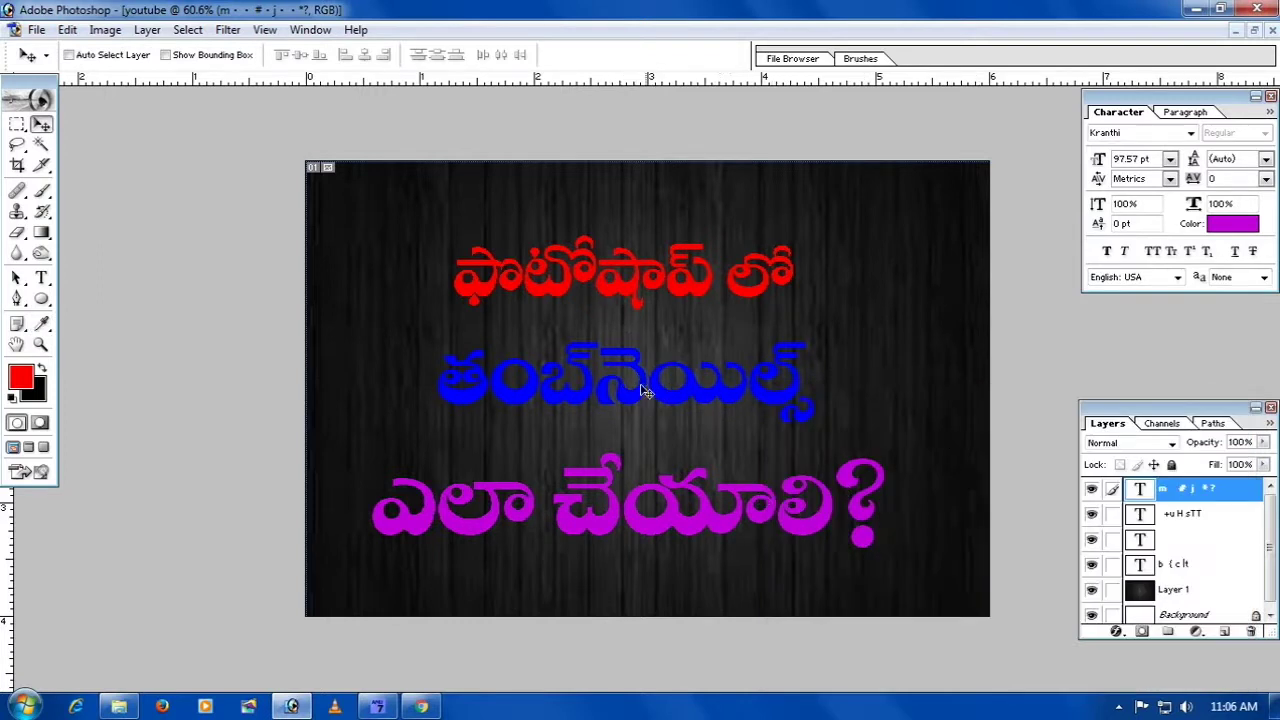
- Add a 3 px outside off-white stroke to the magenta ఎలా చేయాలి? text layer
{"action": "right_click", "coordinate": [692, 527]}
{"action": "left_click", "coordinate": [760, 542]}
{"action": "left_click", "coordinate": [1115, 632]}
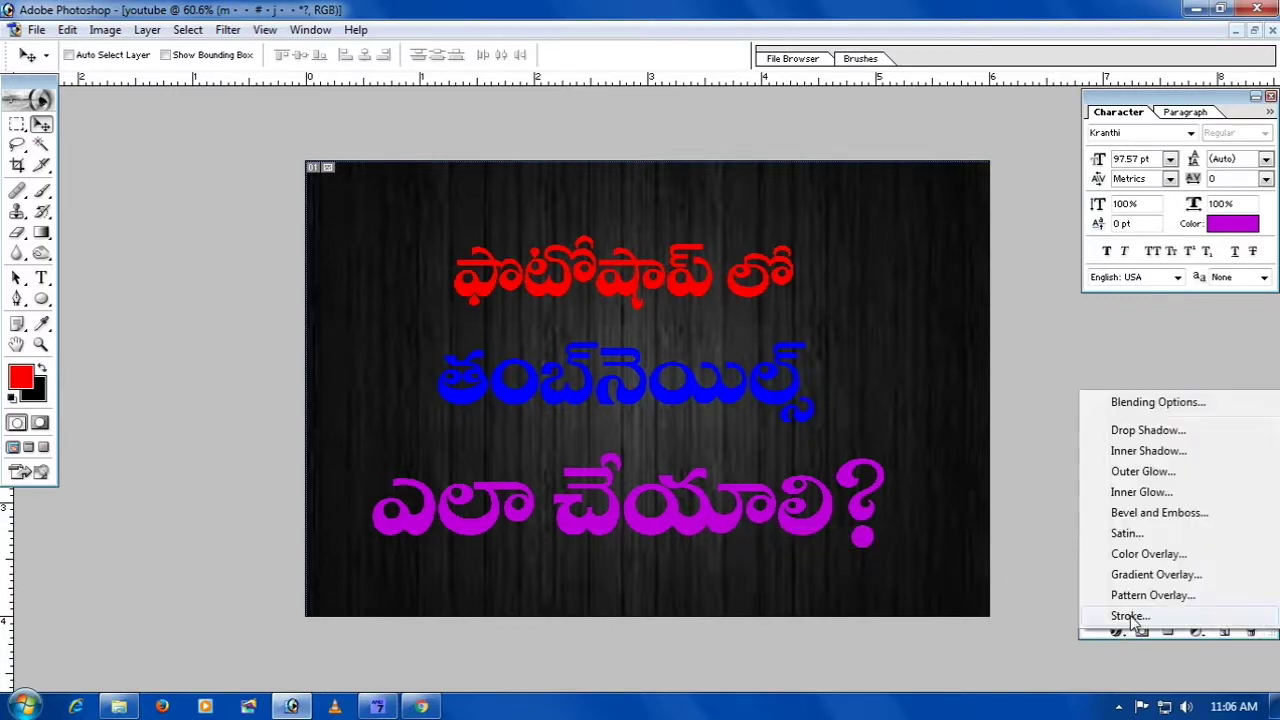
{"action": "left_click", "coordinate": [1138, 620]}
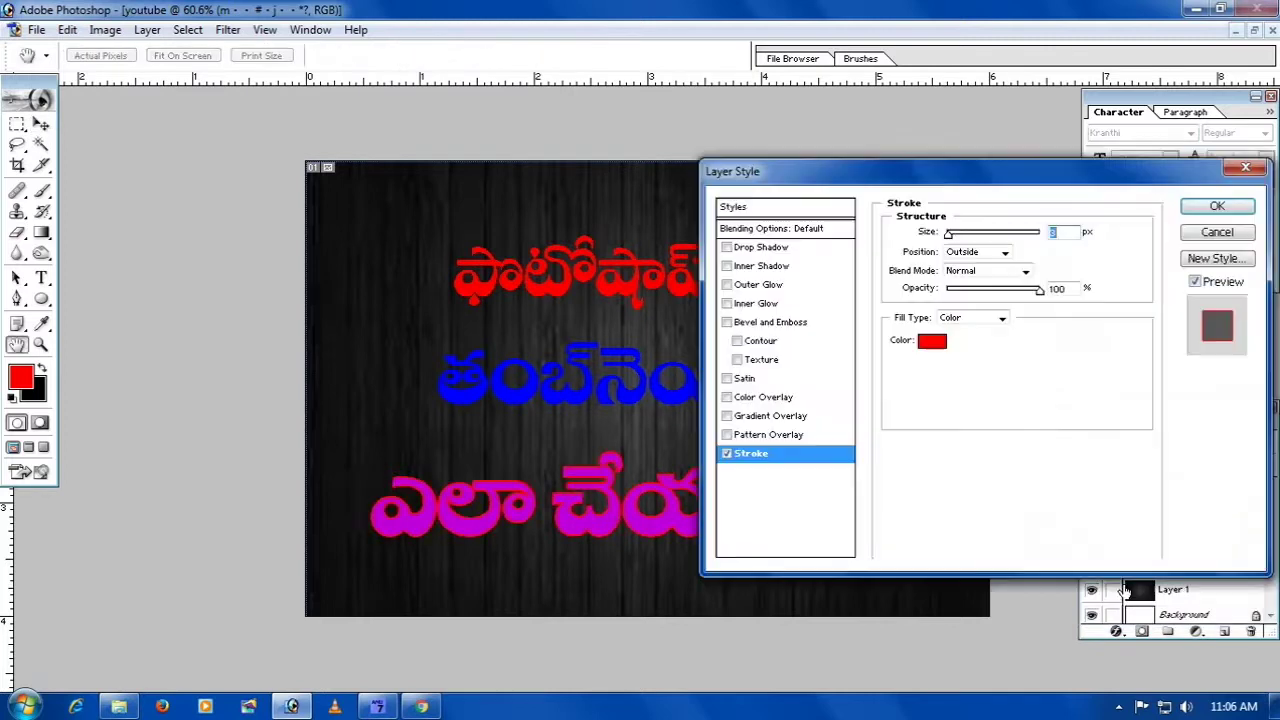
{"action": "left_click_drag", "start_coordinate": [895, 173], "coordinate": [978, 140]}
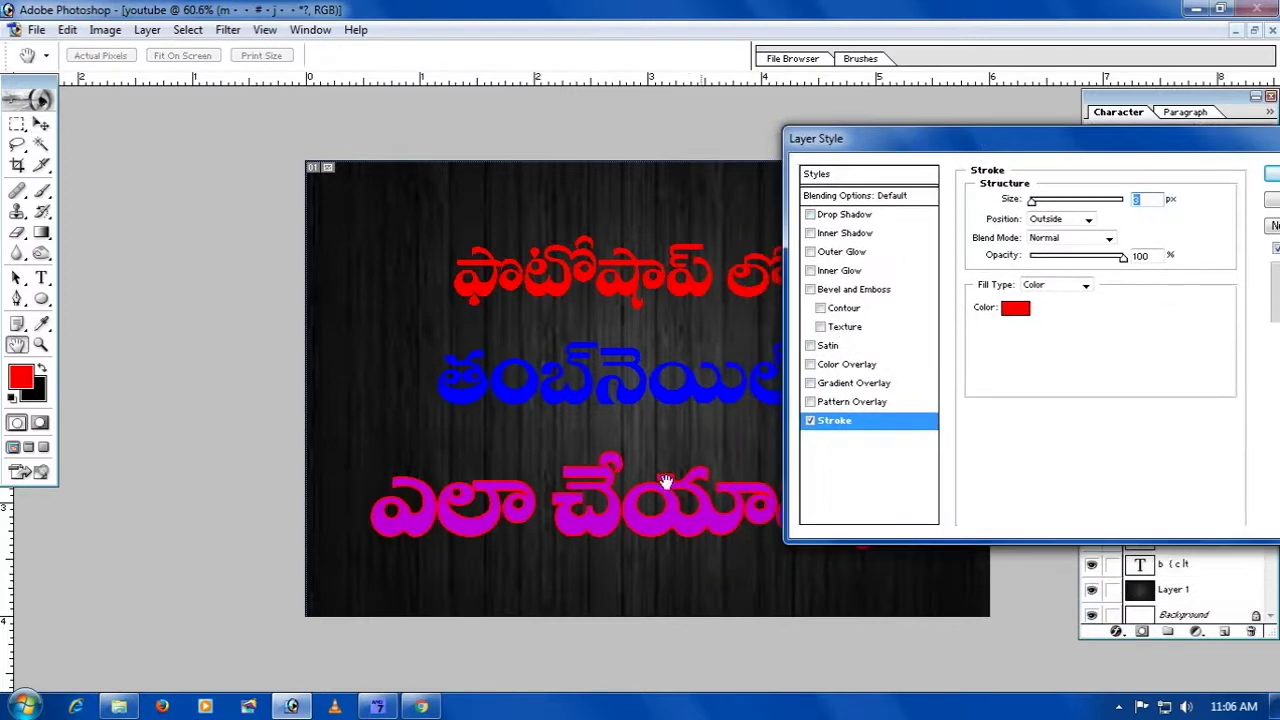
{"action": "left_click", "coordinate": [1015, 310]}
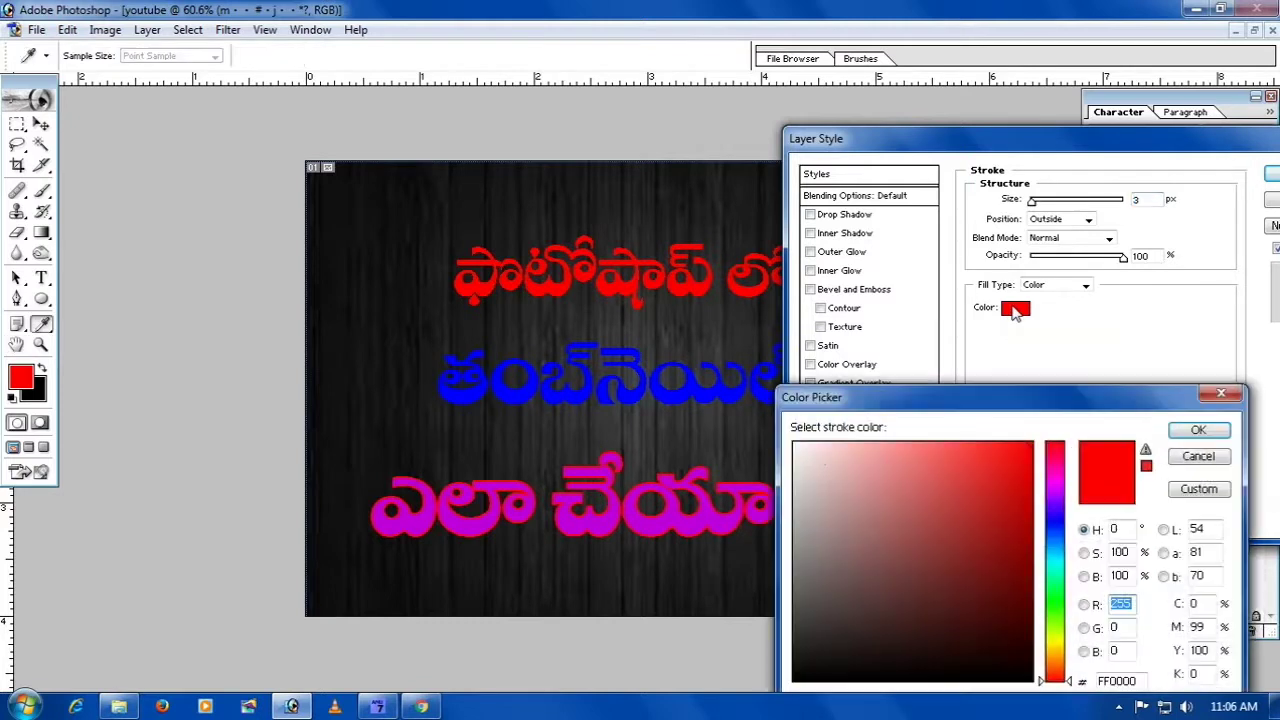
{"action": "left_click_drag", "start_coordinate": [1030, 445], "coordinate": [761, 387]}
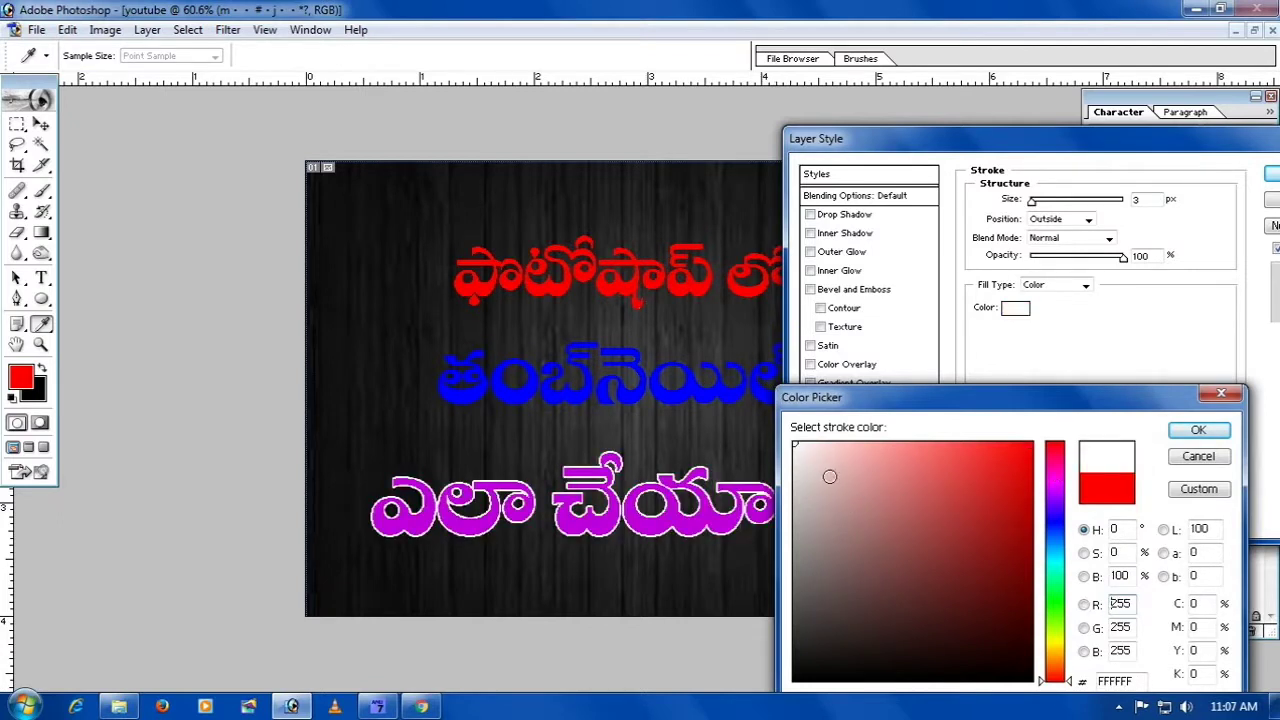
{"action": "left_click_drag", "start_coordinate": [888, 555], "coordinate": [800, 452]}
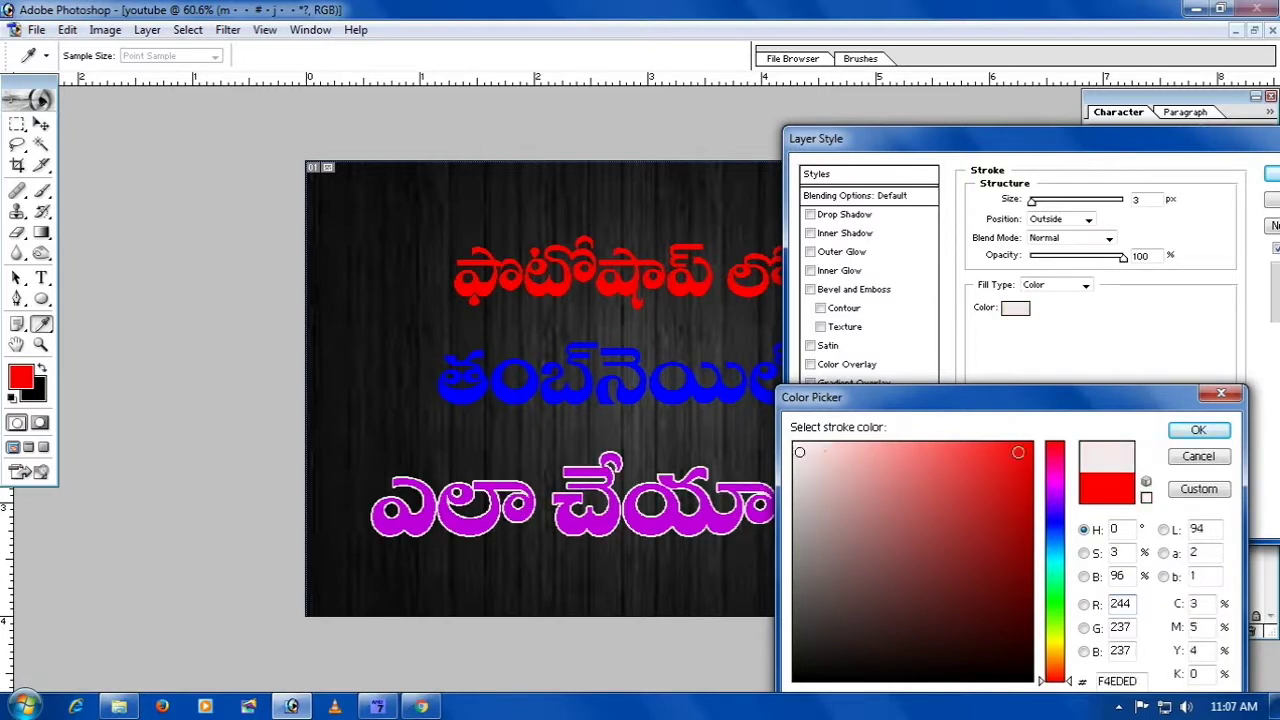
{"action": "left_click", "coordinate": [1198, 429]}
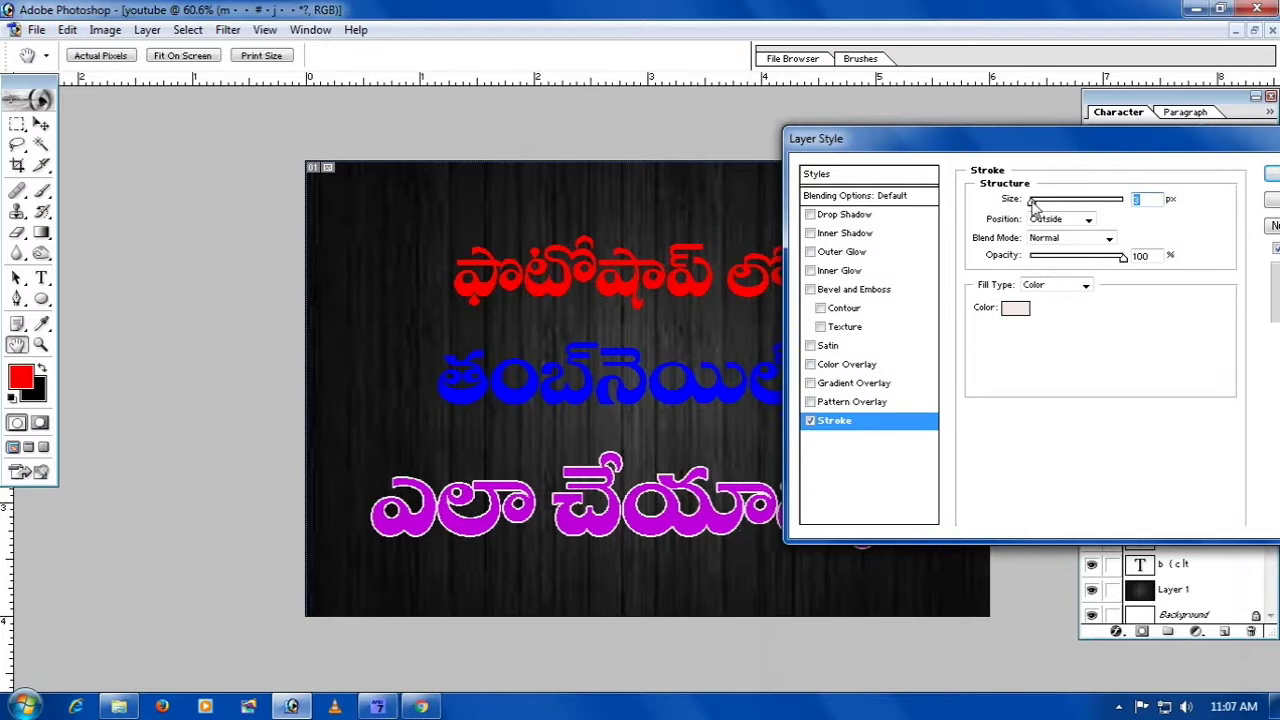
{"action": "left_click_drag", "start_coordinate": [1035, 202], "coordinate": [1040, 205]}
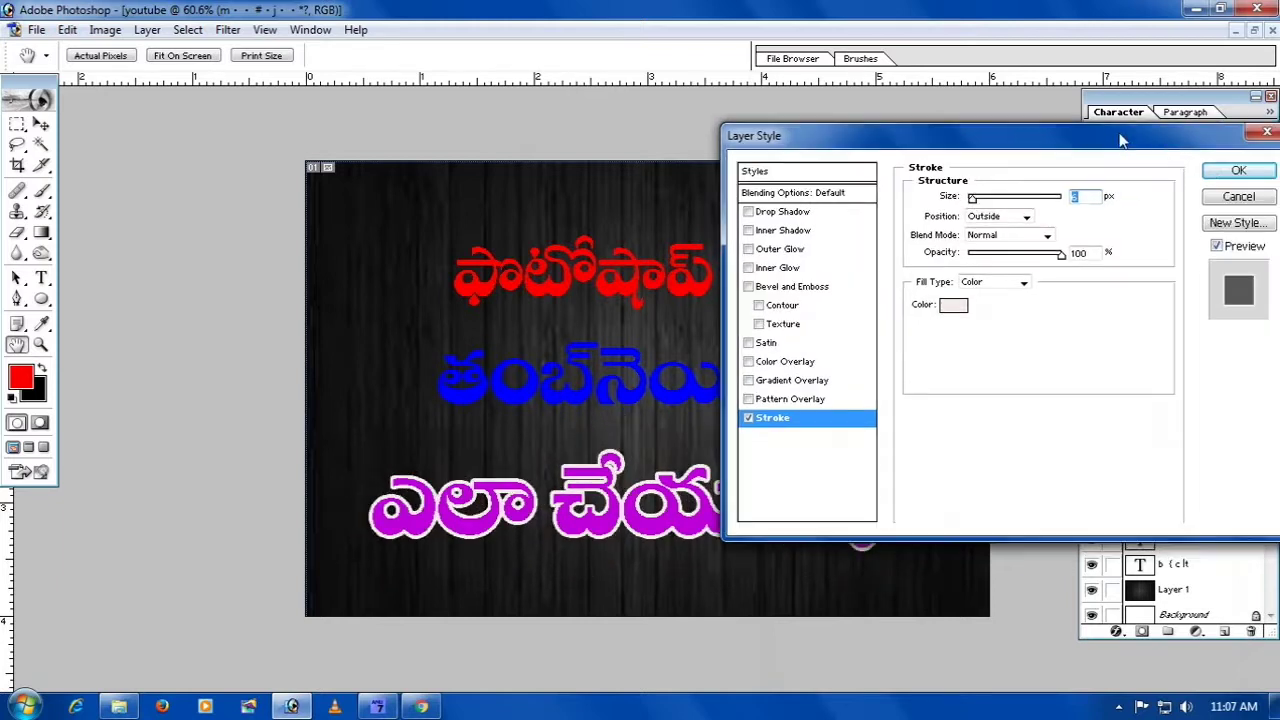
{"action": "left_click", "coordinate": [1224, 173]}
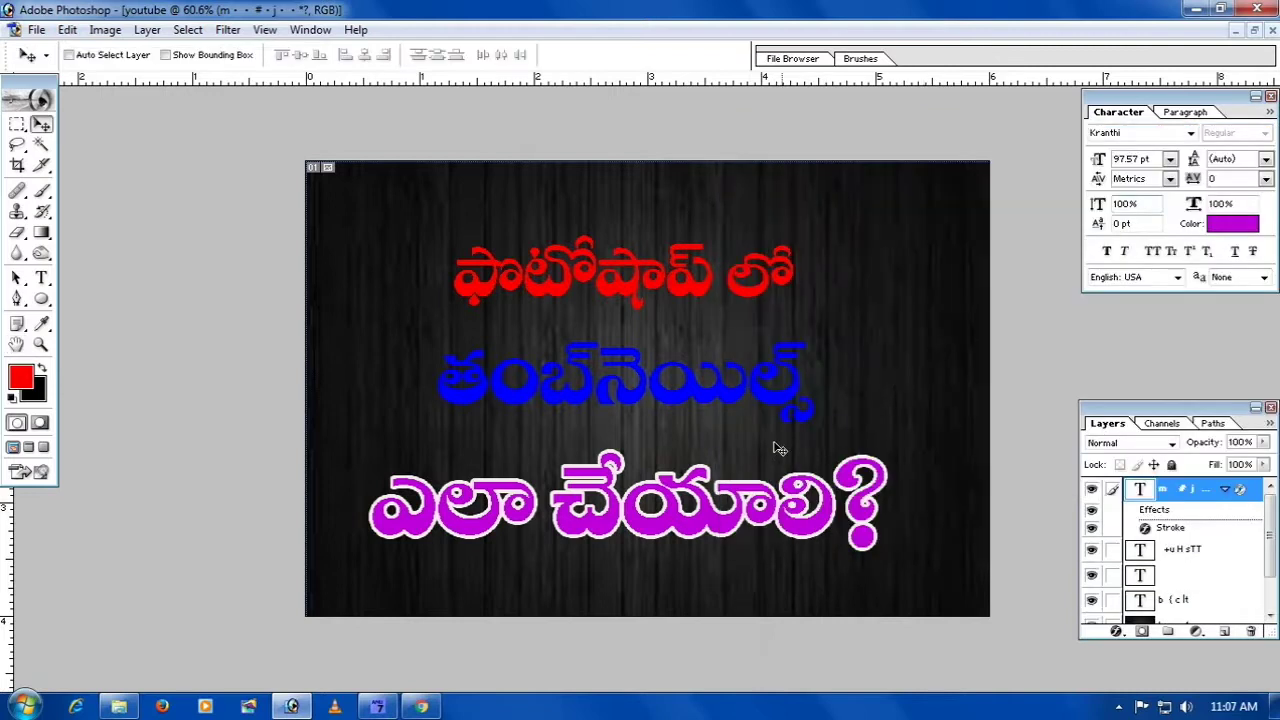
{"action": "right_click", "coordinate": [726, 397]}
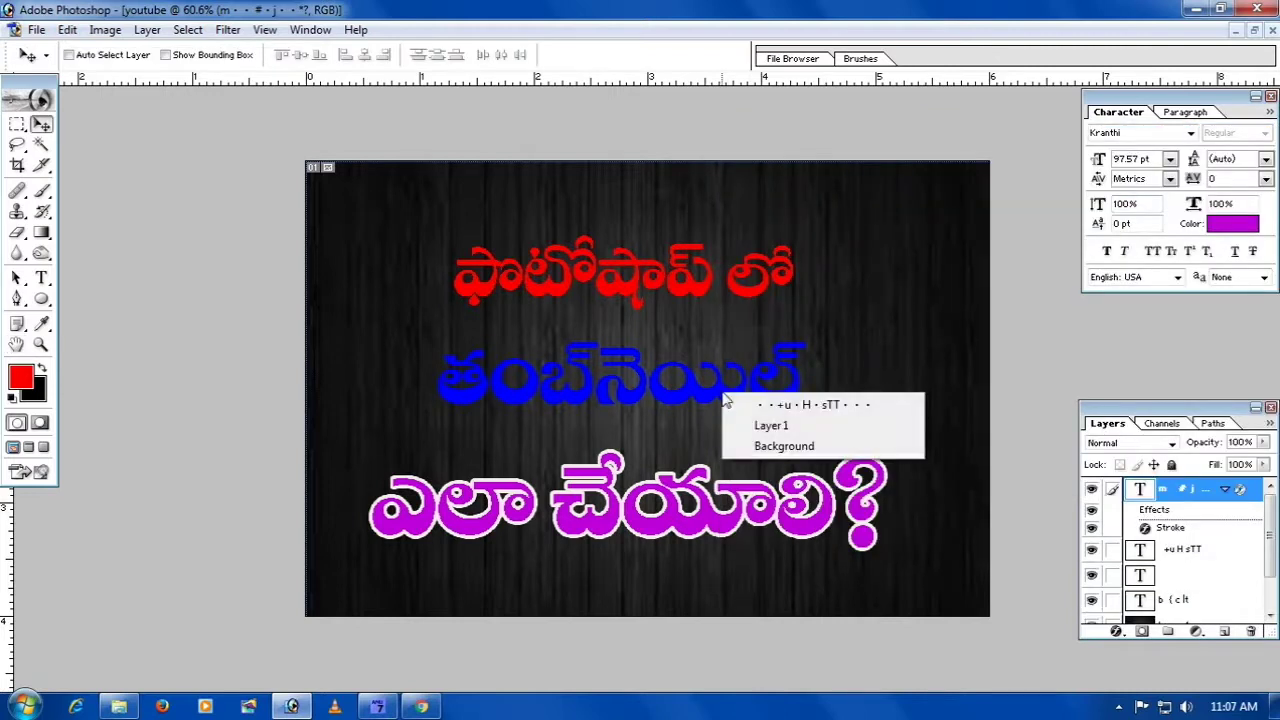
- Add a slightly thicker near-white outside stroke to the blue 'thumbnails' text layer
{"action": "left_click", "coordinate": [812, 405]}
{"action": "left_click", "coordinate": [1115, 637]}
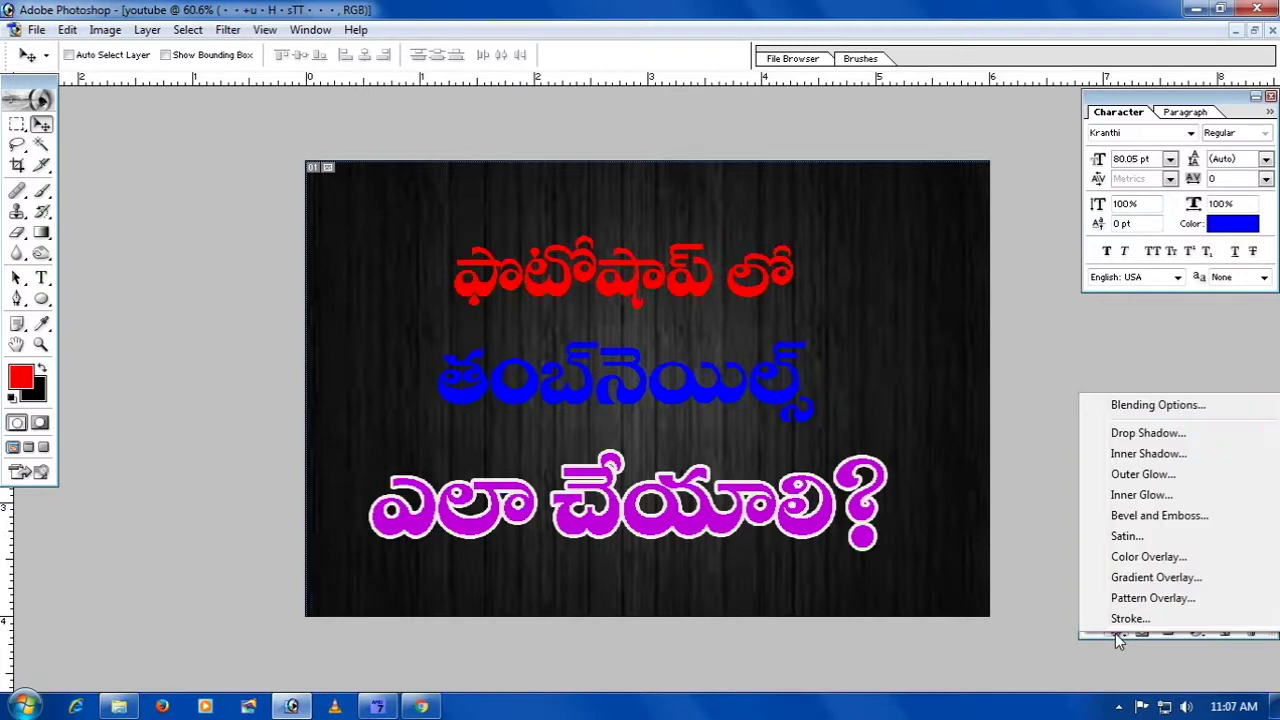
{"action": "left_click", "coordinate": [1140, 694]}
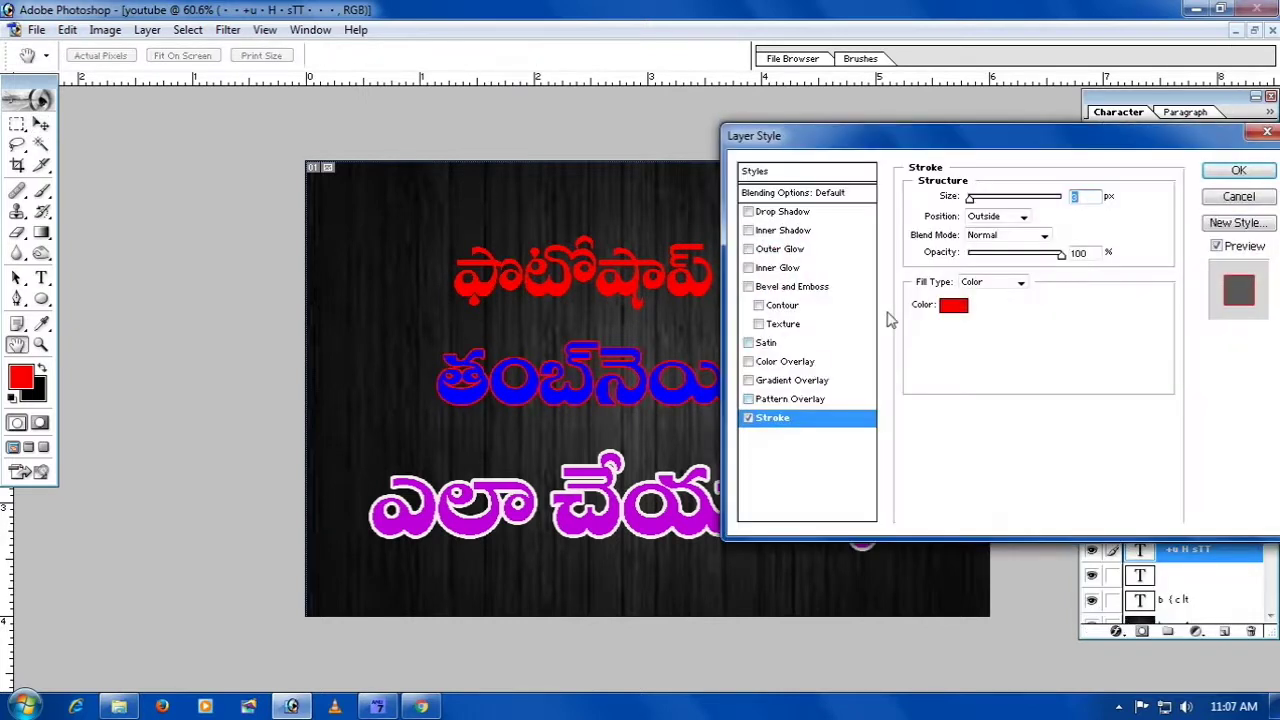
{"action": "left_click", "coordinate": [952, 304]}
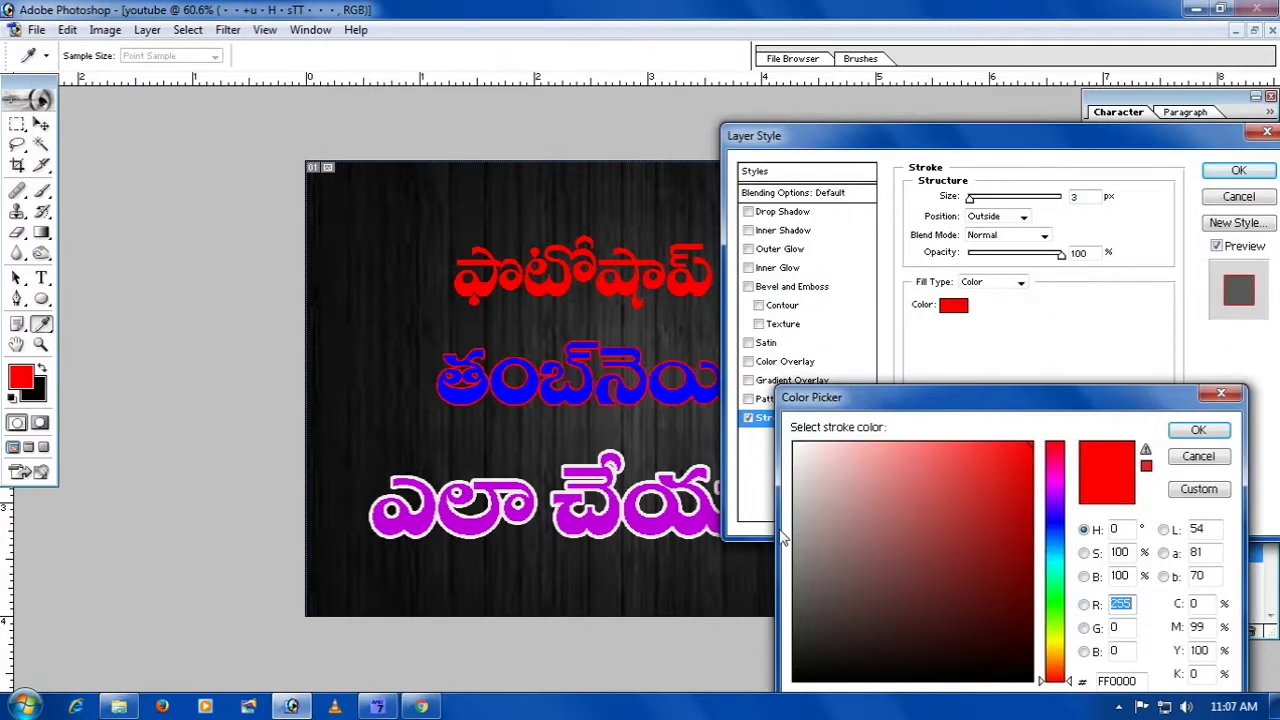
{"action": "left_click", "coordinate": [798, 448]}
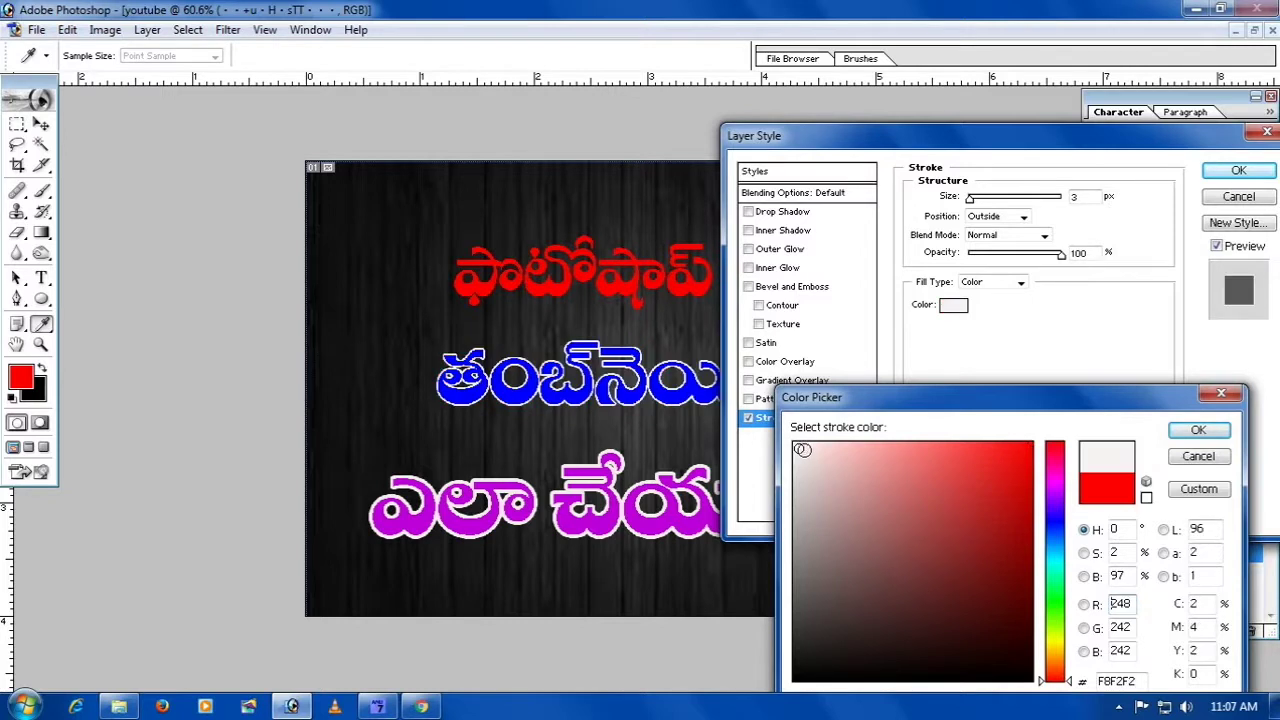
{"action": "left_click", "coordinate": [1190, 430]}
{"action": "left_click_drag", "start_coordinate": [973, 203], "coordinate": [975, 205]}
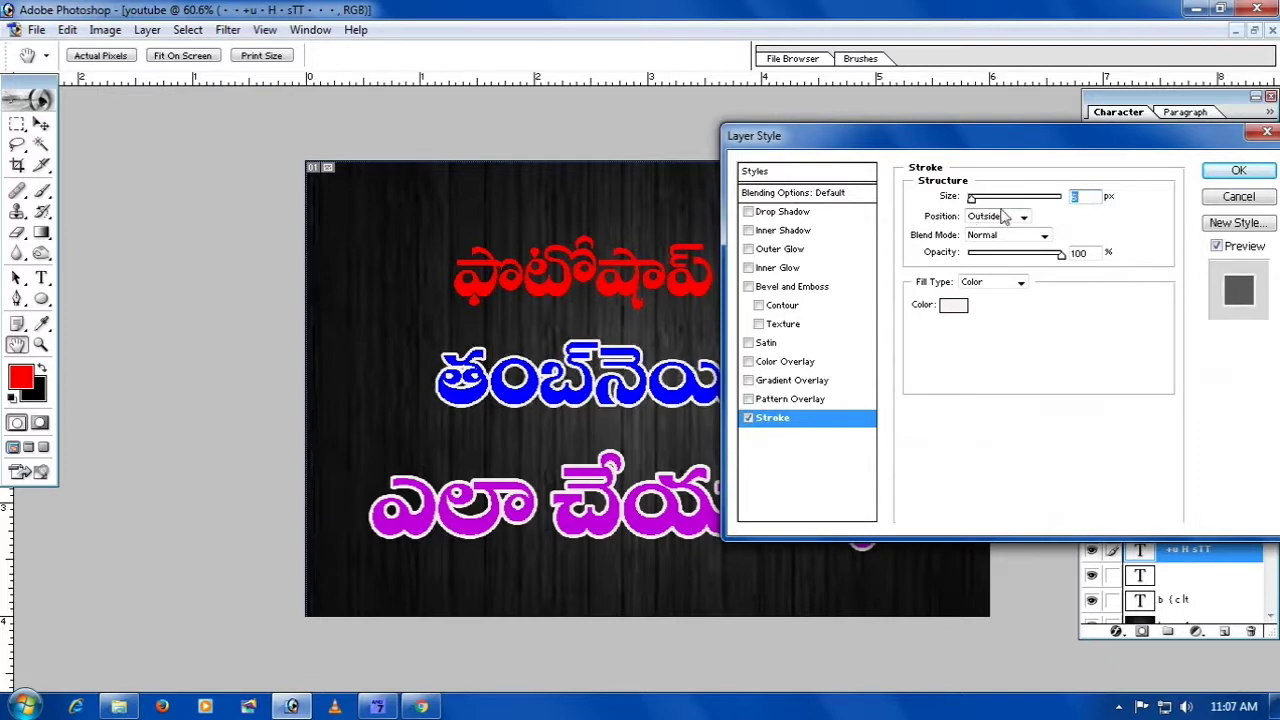
{"action": "left_click", "coordinate": [1238, 171]}
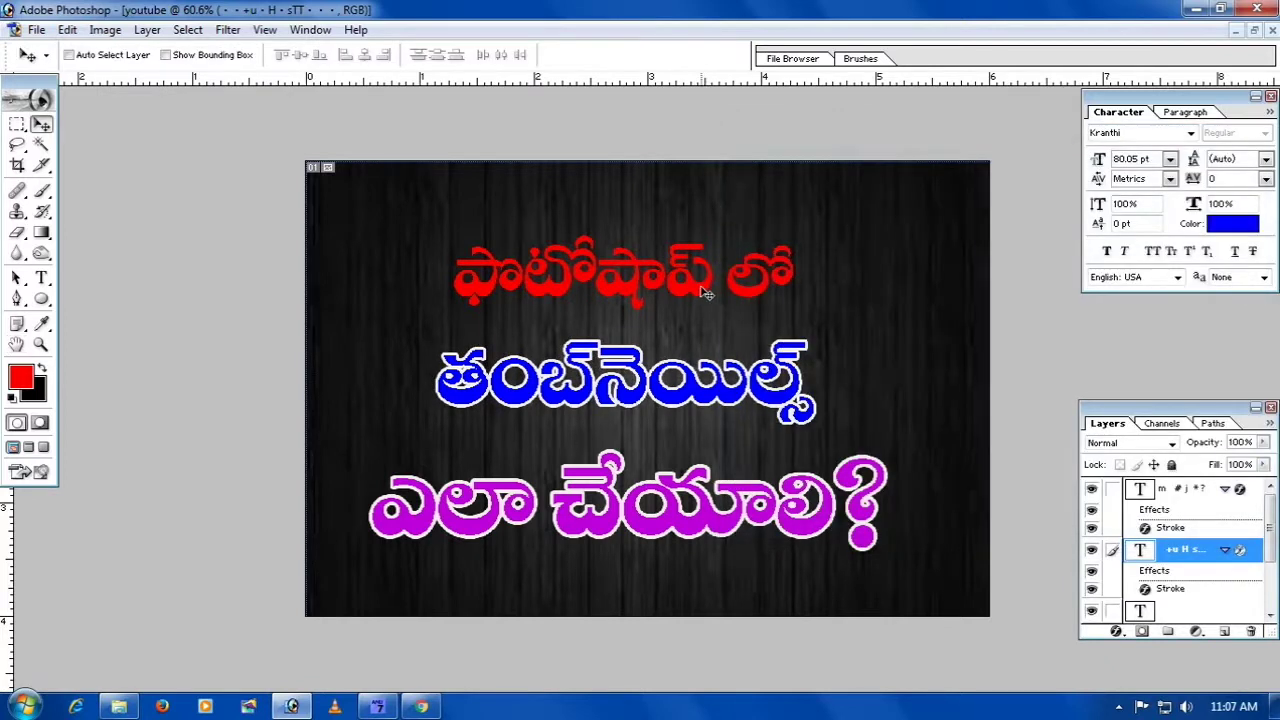
- Add a near-white stroke to the top red ఫొటోషాప్ లో text layer
{"action": "right_click", "coordinate": [705, 292]}
{"action": "left_click", "coordinate": [780, 301]}
{"action": "left_click", "coordinate": [1117, 631]}
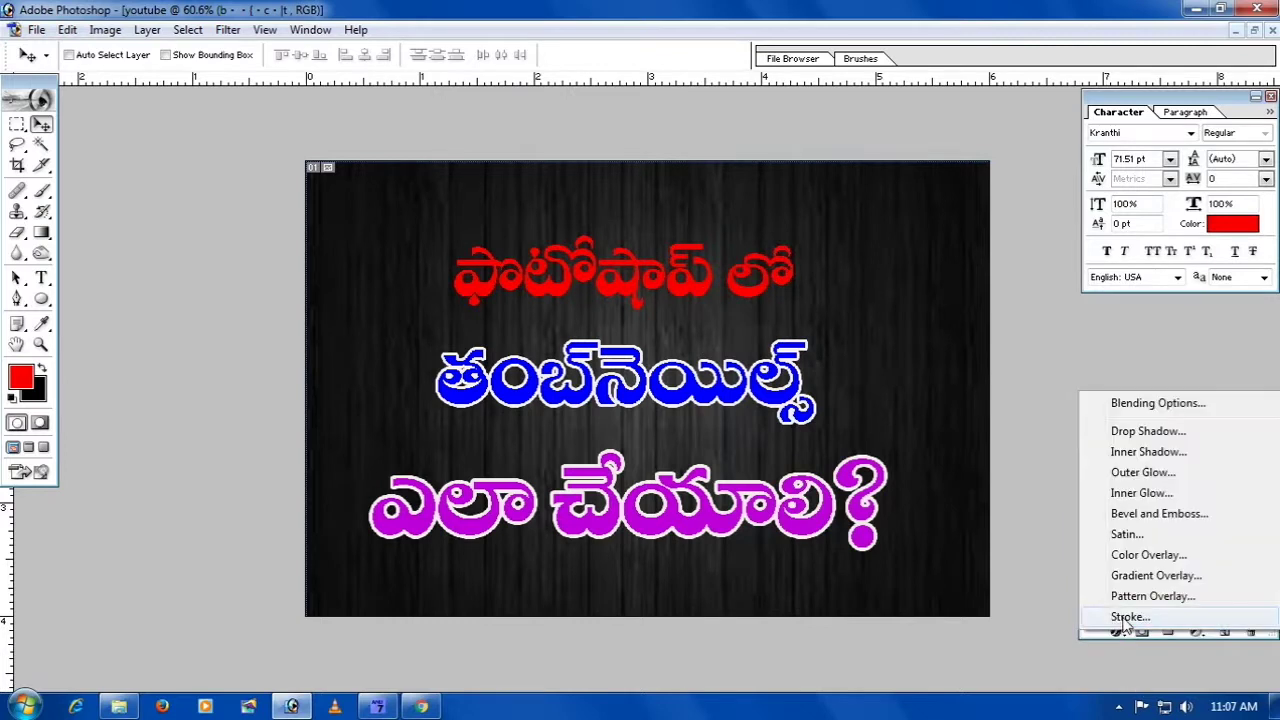
{"action": "left_click", "coordinate": [955, 307]}
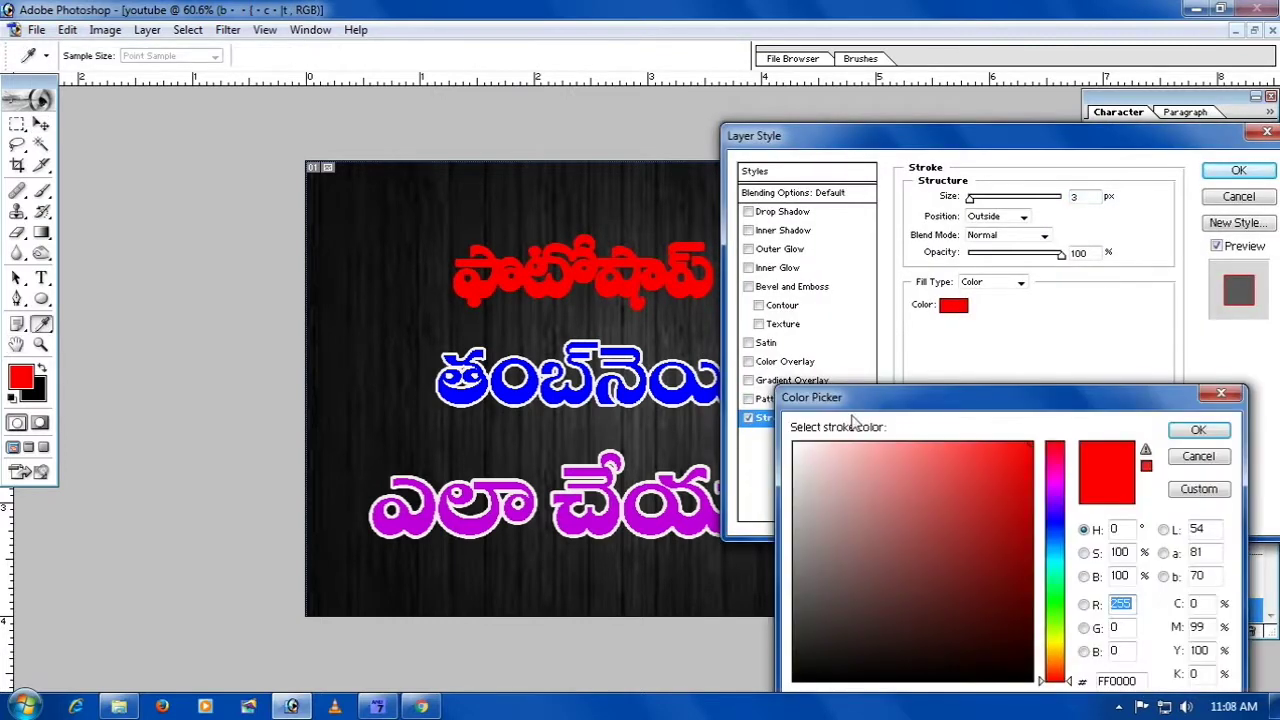
{"action": "left_click_drag", "start_coordinate": [829, 491], "coordinate": [795, 444]}
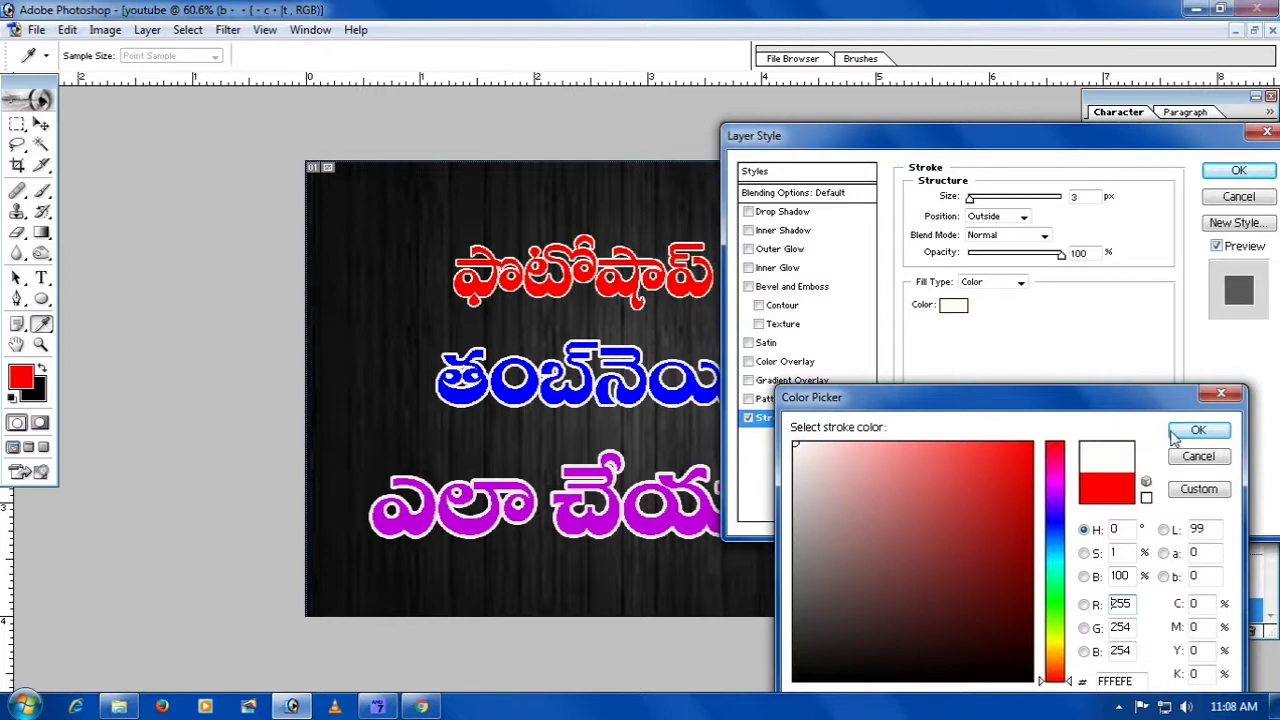
{"action": "left_click", "coordinate": [1175, 432]}
{"action": "left_click", "coordinate": [1232, 174]}
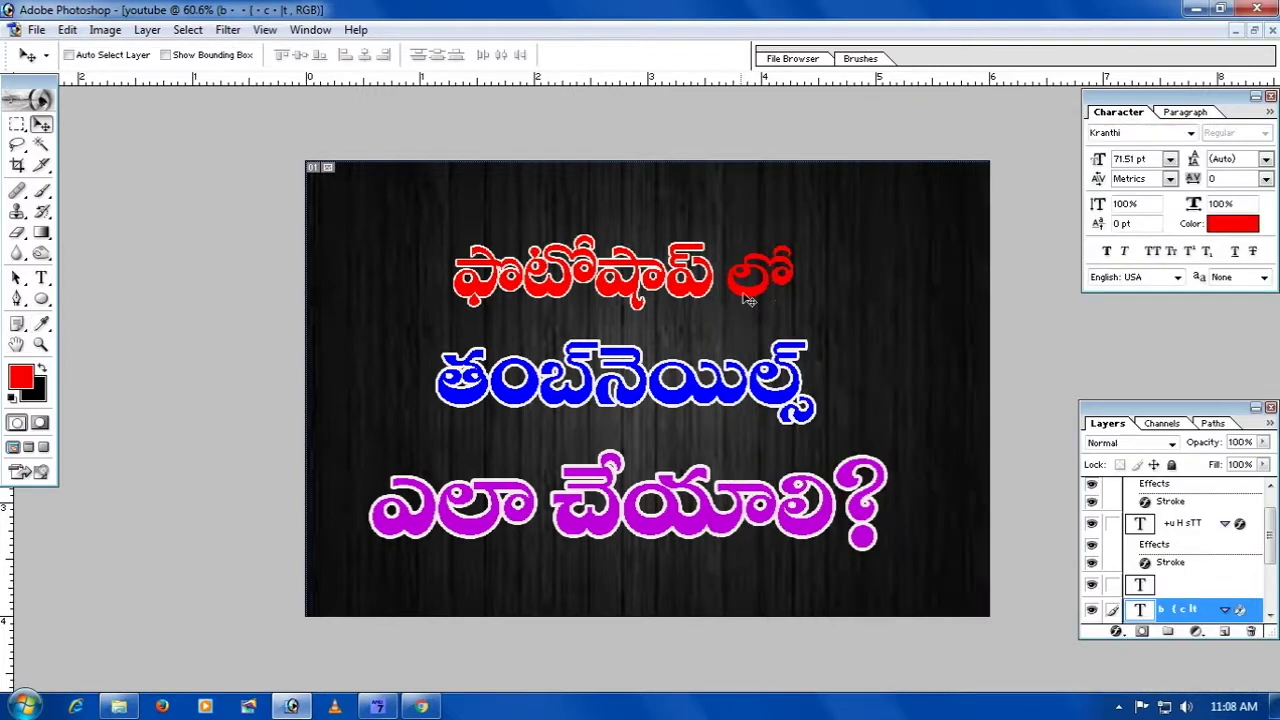
- Apply a pure white stroke to the magenta text and nudge that line slightly right
{"action": "left_click", "coordinate": [1160, 585]}
{"action": "left_click", "coordinate": [1116, 631]}
{"action": "left_click", "coordinate": [1108, 600]}
{"action": "left_click", "coordinate": [953, 304]}
{"action": "left_click", "coordinate": [796, 444]}
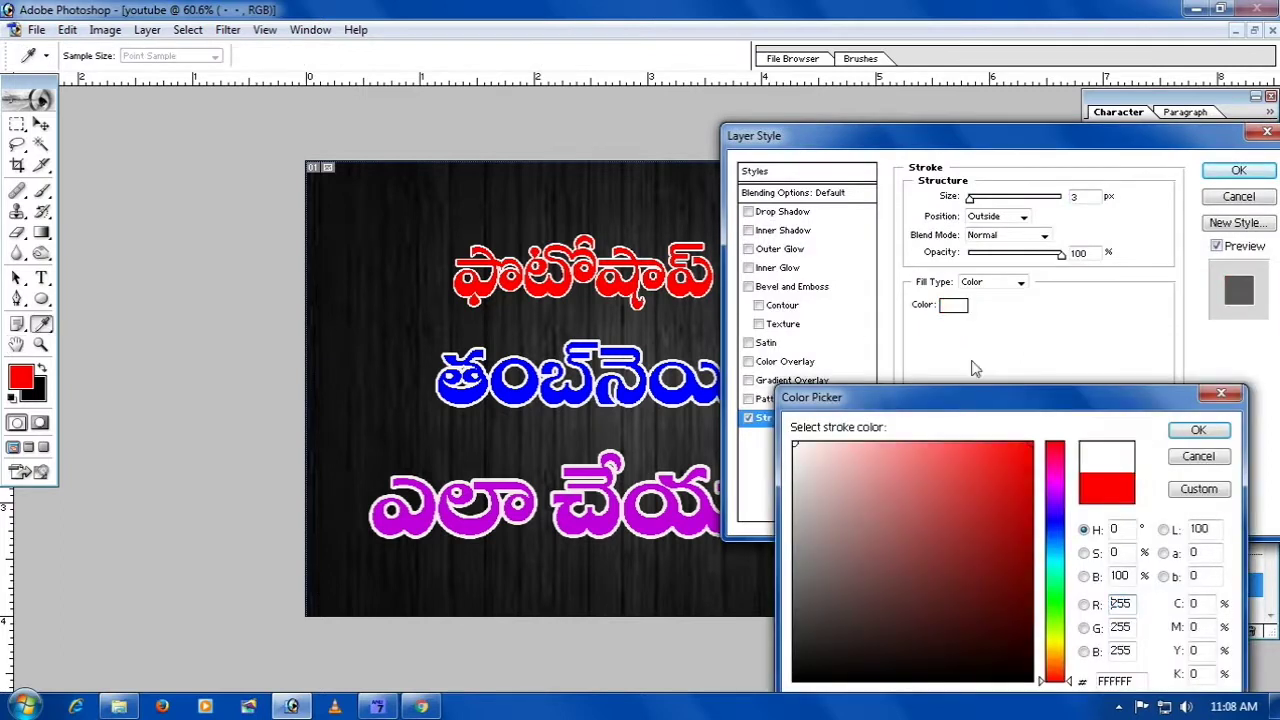
{"action": "left_click", "coordinate": [1222, 398]}
{"action": "left_click", "coordinate": [953, 304]}
{"action": "left_click", "coordinate": [796, 444]}
{"action": "left_click", "coordinate": [1198, 432]}
{"action": "left_click", "coordinate": [1238, 171]}
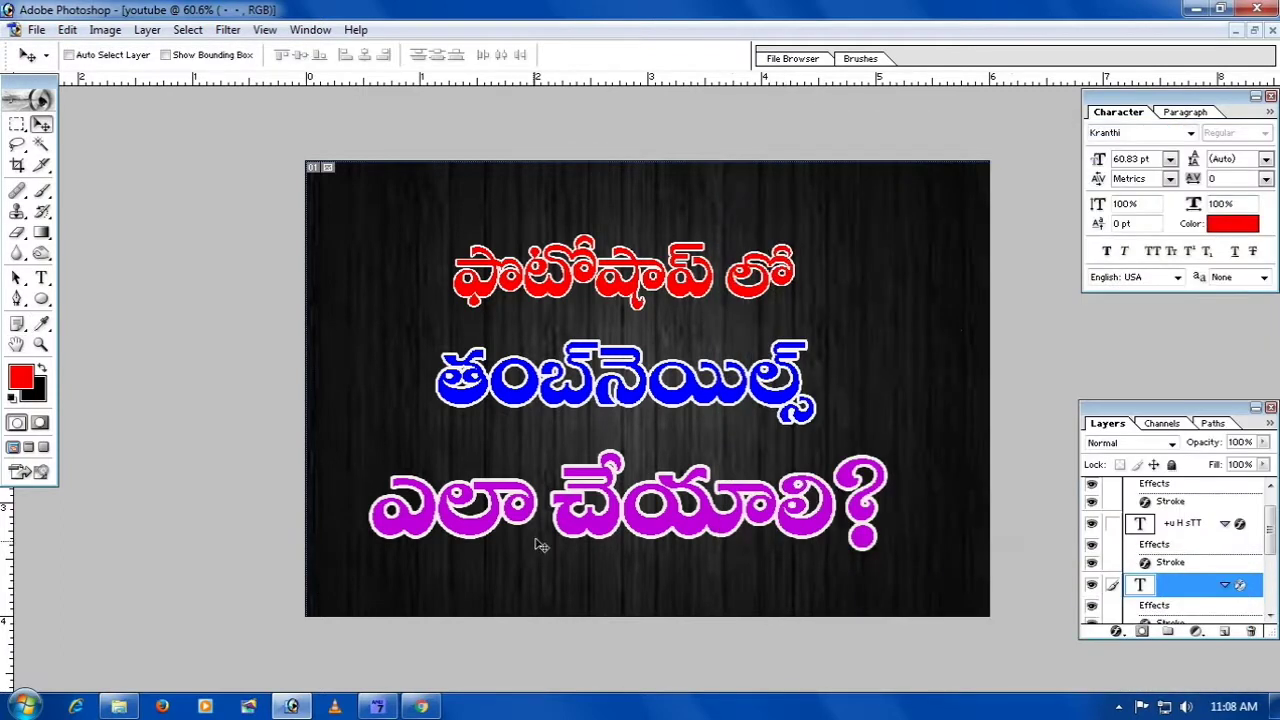
{"action": "right_click", "coordinate": [594, 526]}
{"action": "left_click", "coordinate": [614, 532]}
{"action": "left_click_drag", "start_coordinate": [616, 530], "coordinate": [628, 530]}
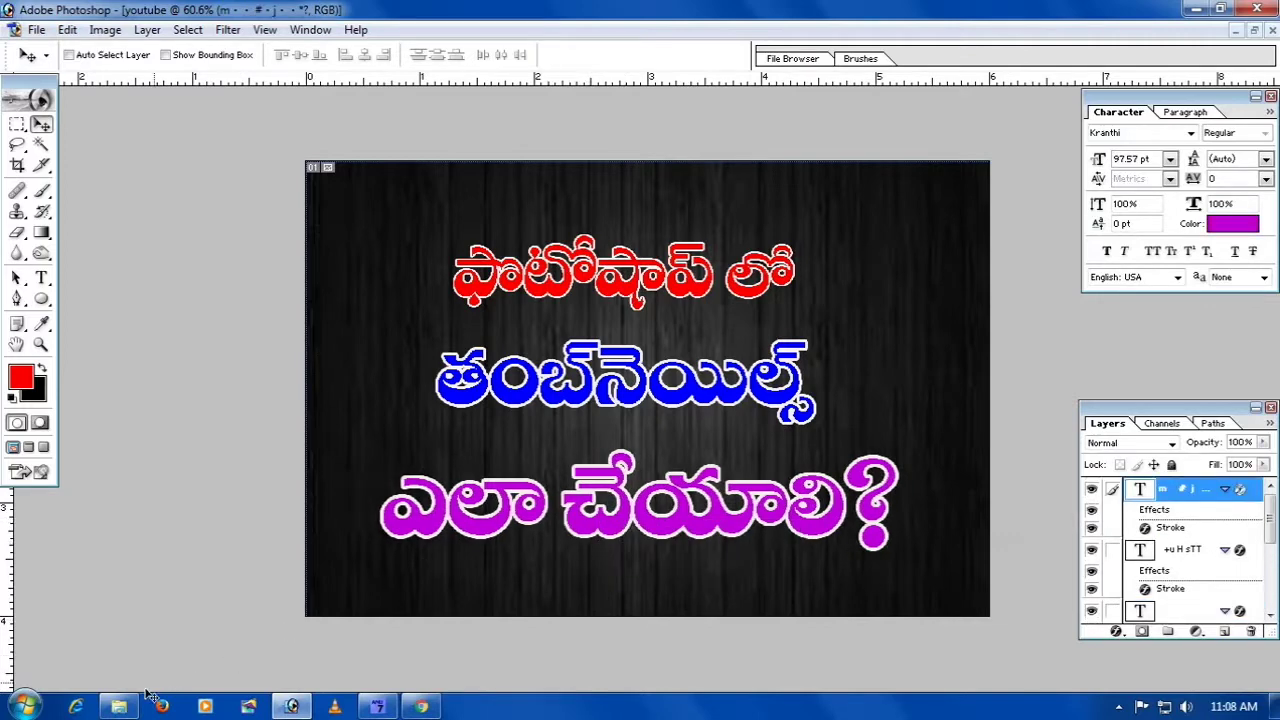
- Copy a YouTube logo image from the Google Images results in Chrome
{"action": "left_click", "coordinate": [119, 706]}
{"action": "left_click", "coordinate": [608, 168]}
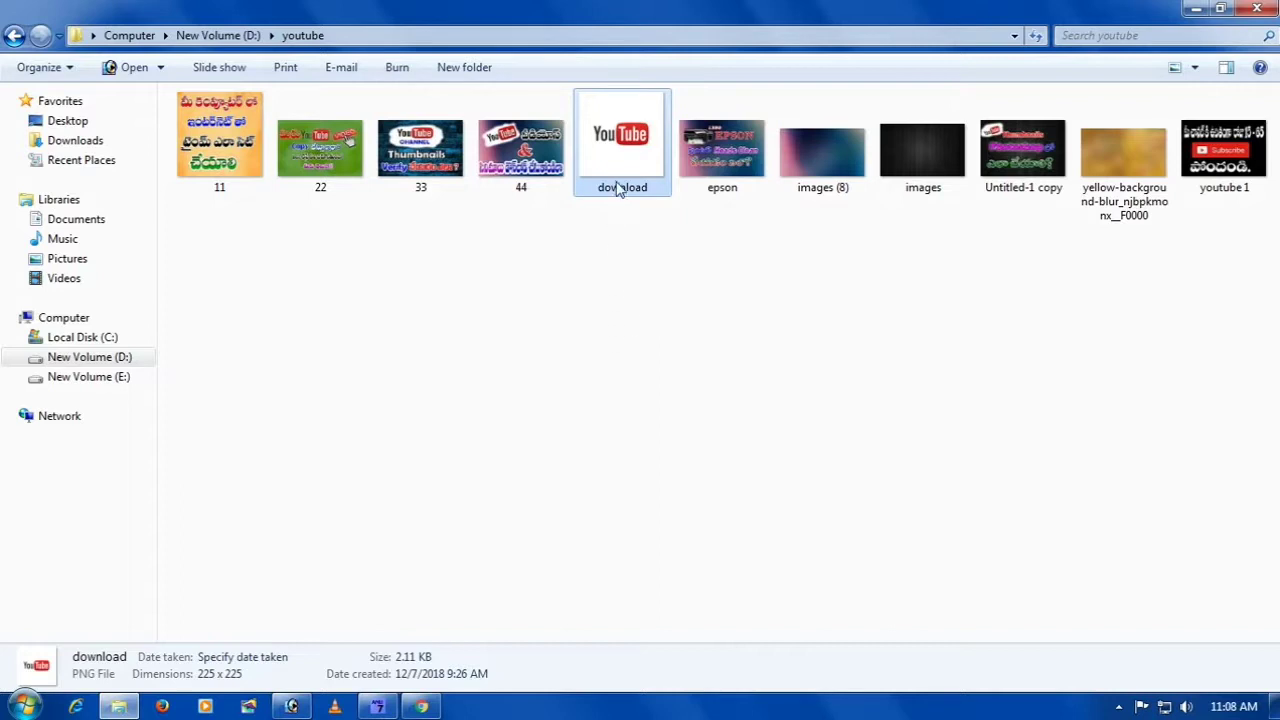
{"action": "left_click", "coordinate": [421, 706]}
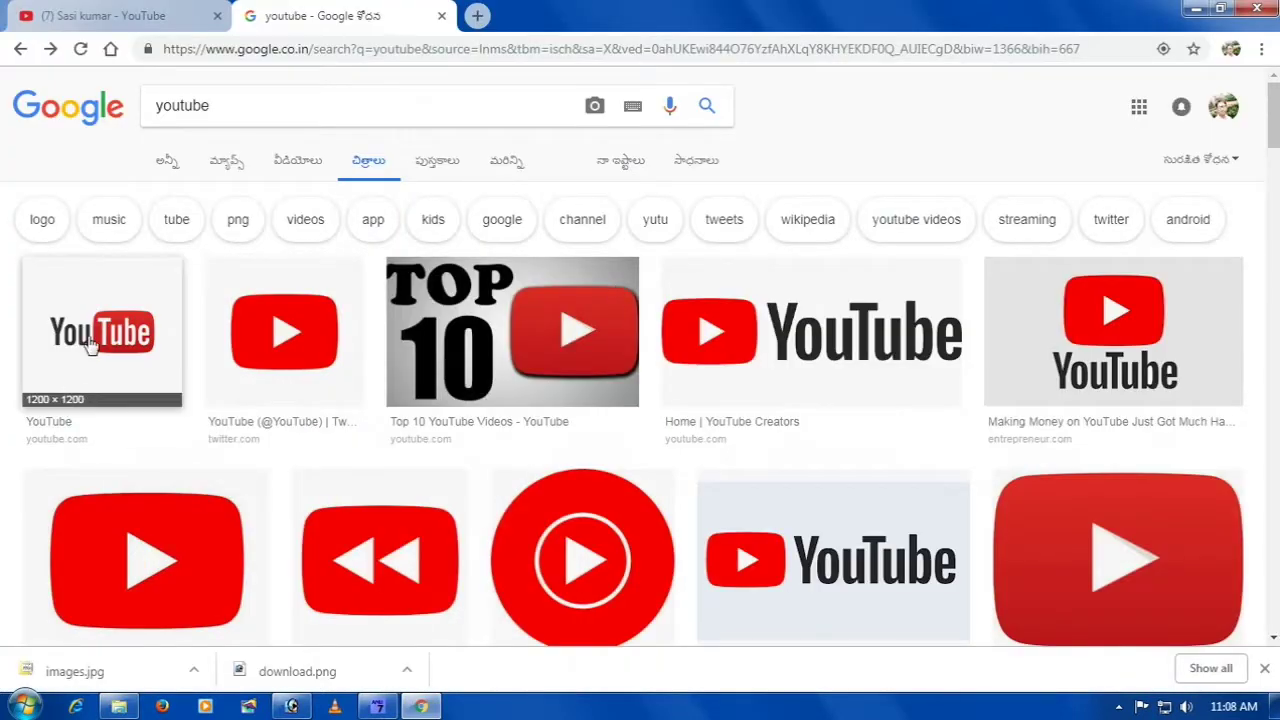
{"action": "right_click", "coordinate": [87, 334]}
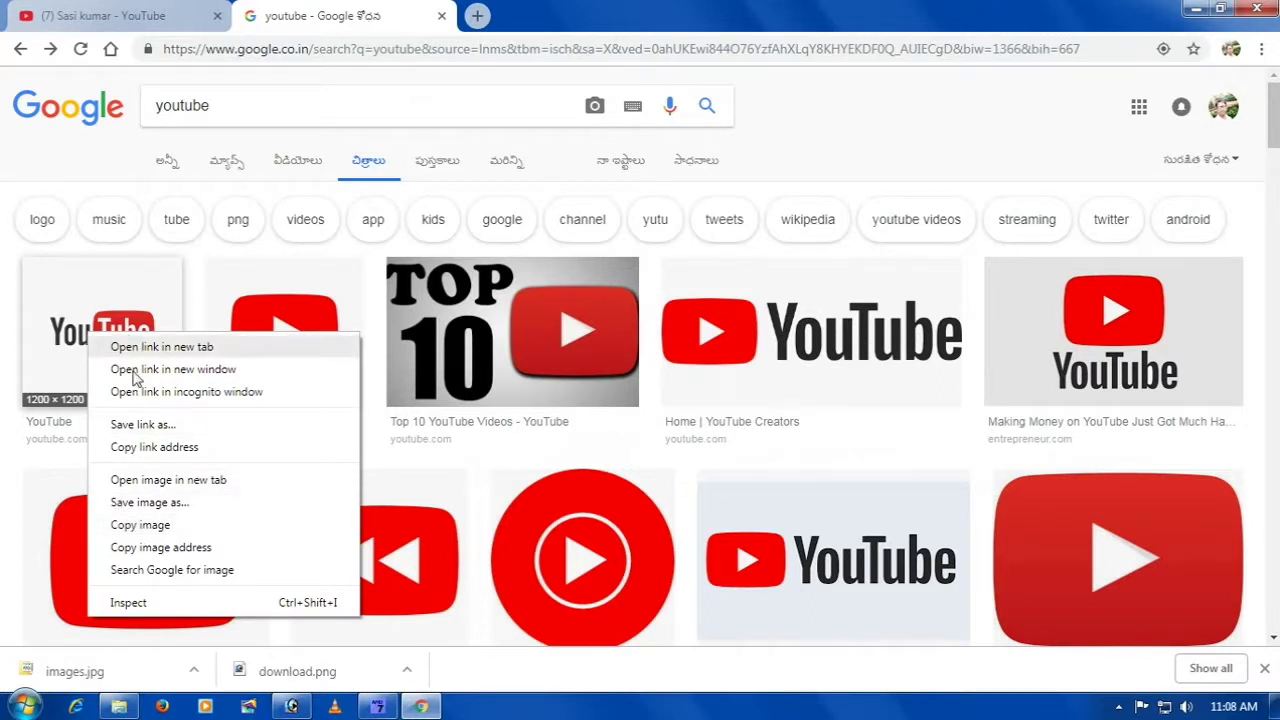
{"action": "right_click", "coordinate": [92, 299]}
{"action": "left_click", "coordinate": [145, 491]}
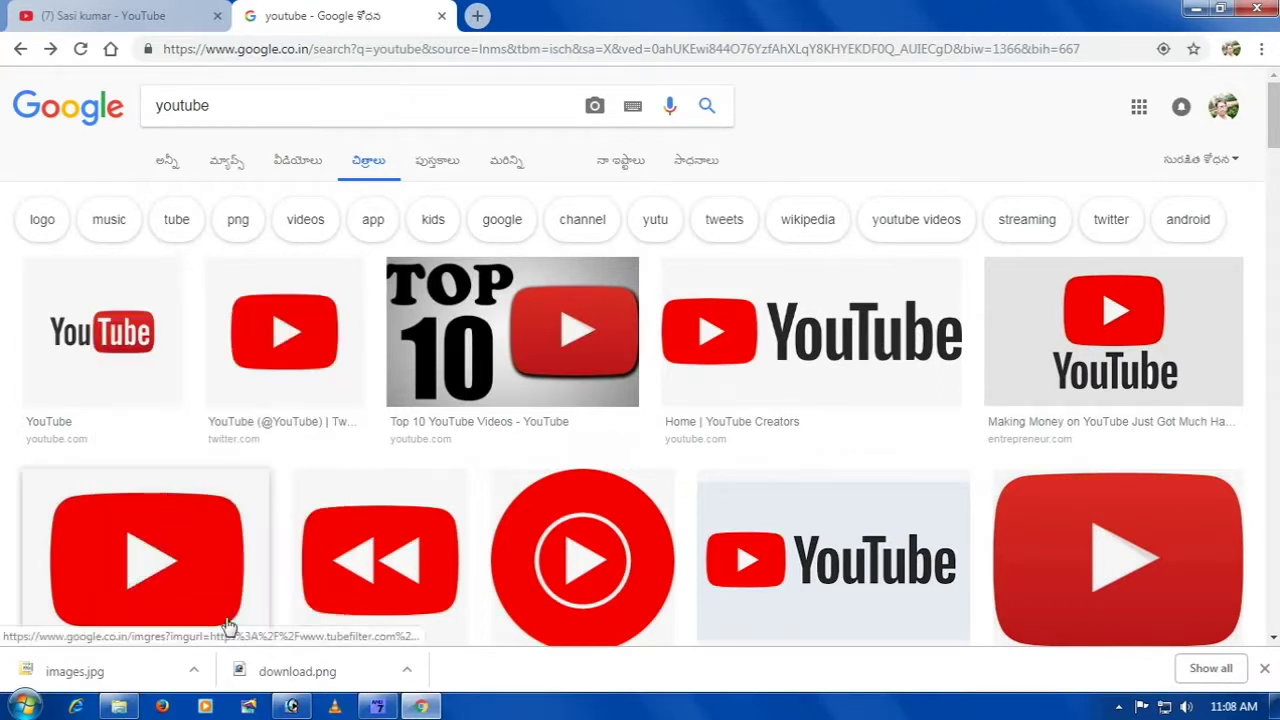
{"action": "left_click", "coordinate": [291, 706]}
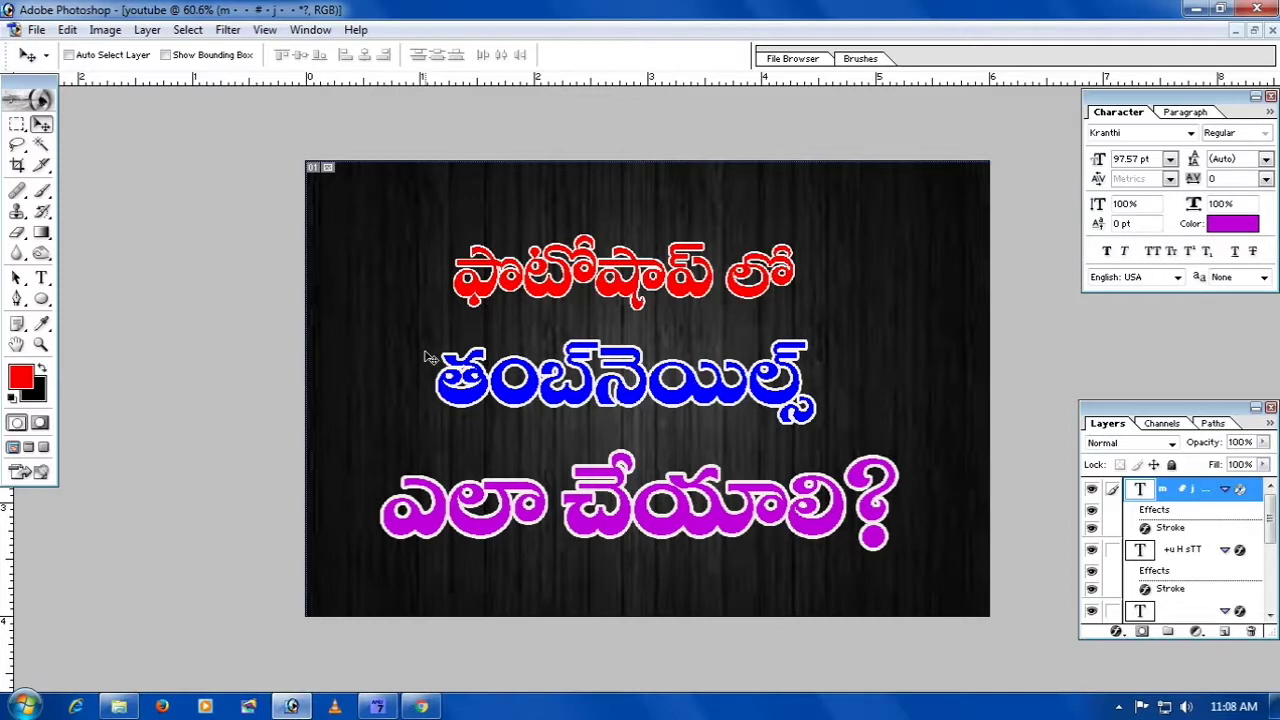
- Paste the YouTube logo, scale it to about 81%, and place it top-left beside the red line
{"action": "key", "text": "ctrl+v"}
{"action": "left_click_drag", "start_coordinate": [625, 355], "coordinate": [363, 258]}
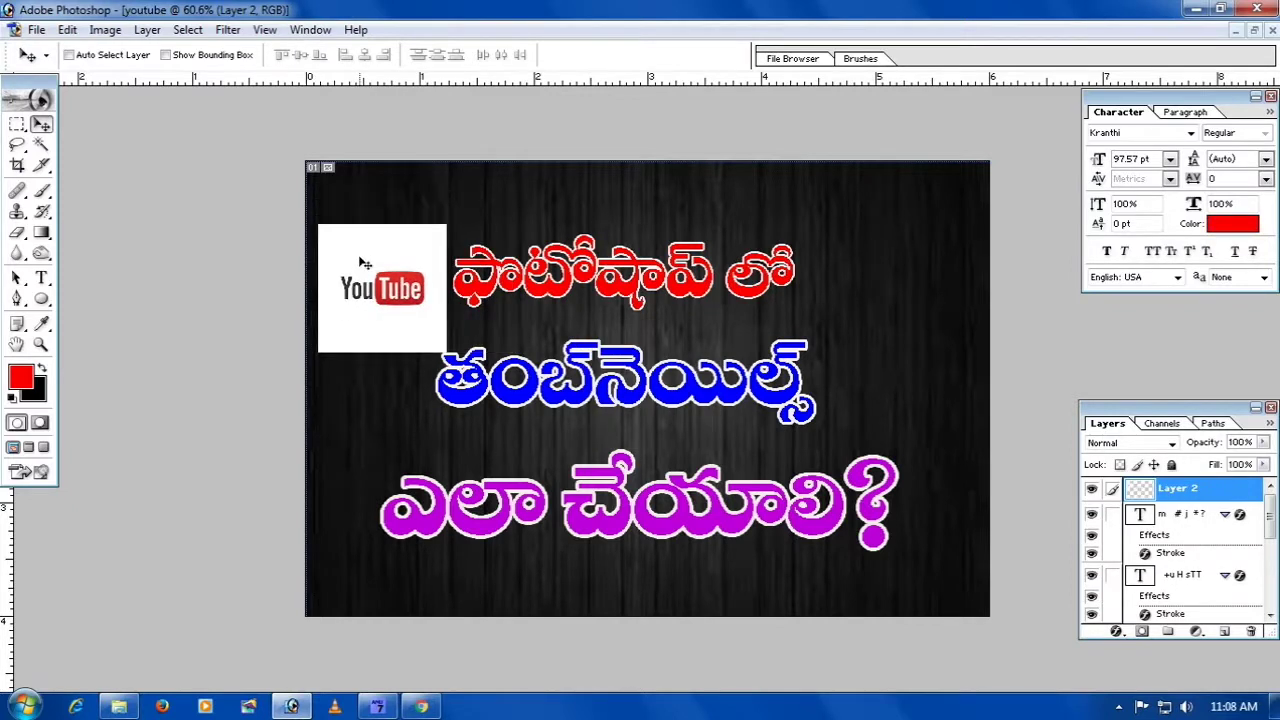
{"action": "key", "text": "ctrl+t"}
{"action": "left_click_drag", "start_coordinate": [446, 225], "coordinate": [437, 238]}
{"action": "key", "text": "Return"}
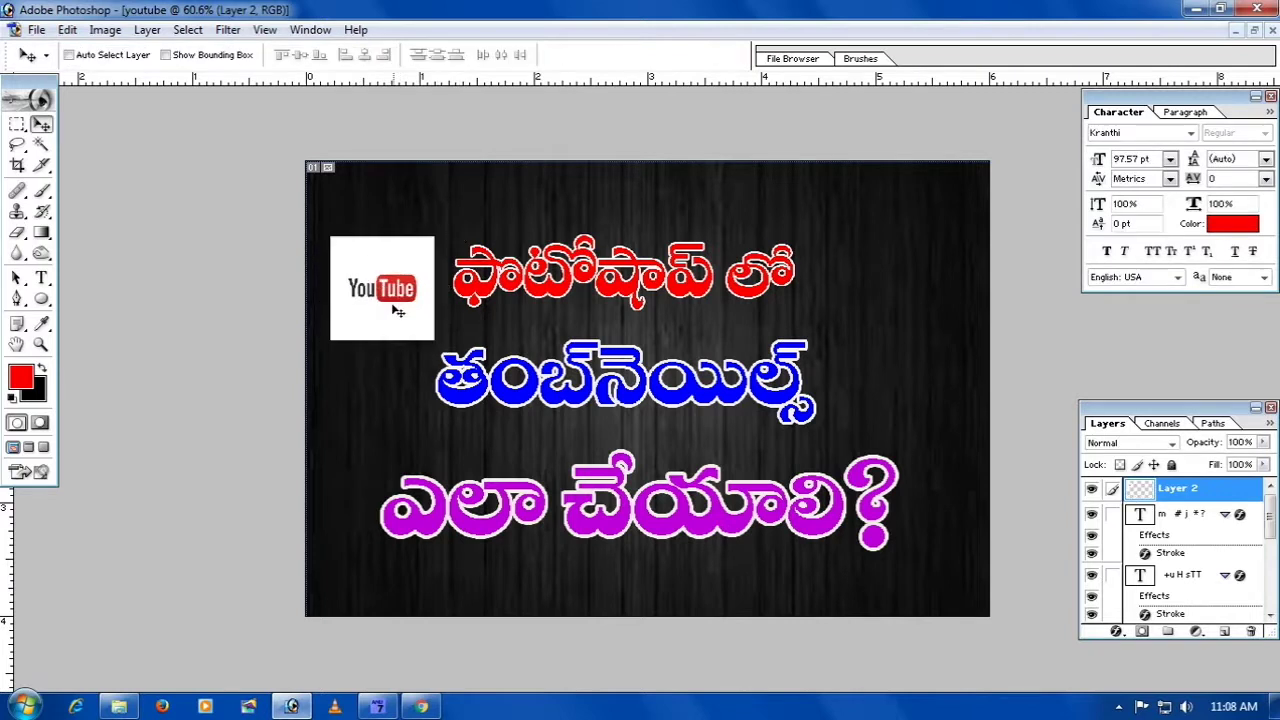
{"action": "left_click_drag", "start_coordinate": [395, 343], "coordinate": [404, 311]}
- Open the Epson printer PNG from drive D in Photoshop
{"action": "left_click", "coordinate": [118, 709]}
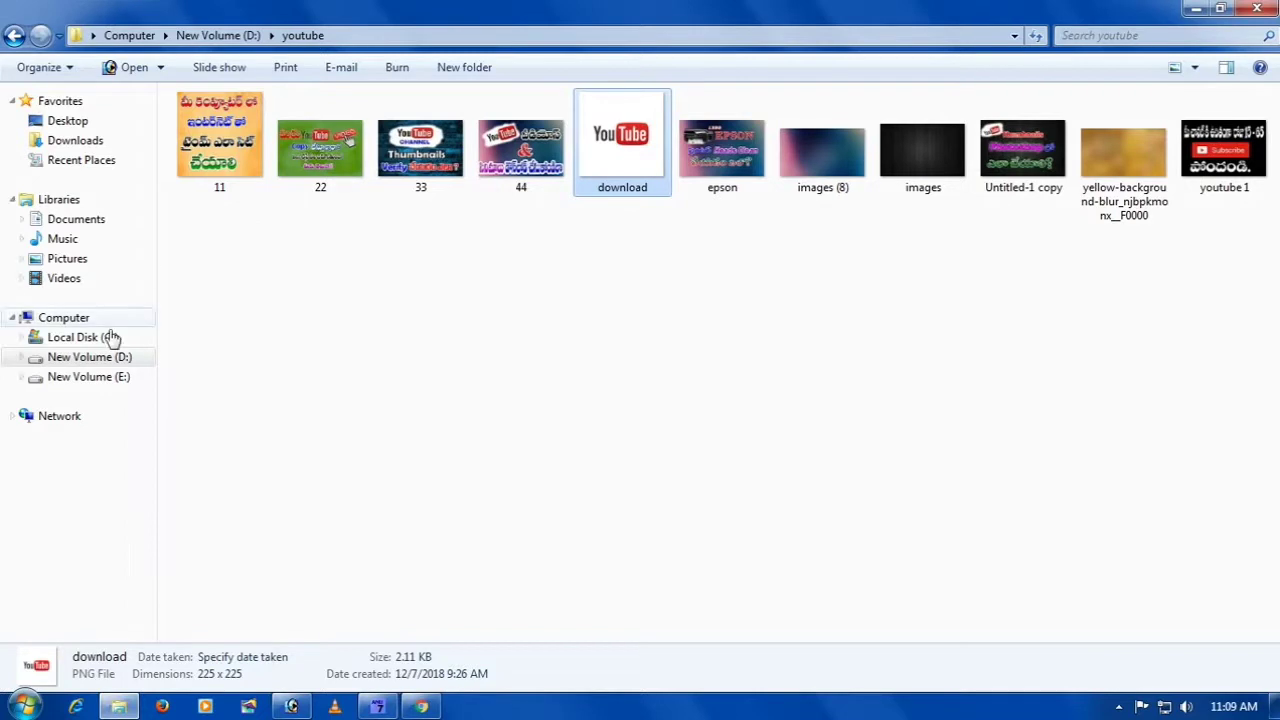
{"action": "left_click", "coordinate": [120, 366]}
{"action": "mouse_move", "coordinate": [923, 385]}
{"action": "left_mouse_down"}
{"action": "mouse_move", "coordinate": [305, 680]}
{"action": "mouse_move", "coordinate": [251, 526]}
{"action": "left_mouse_up"}
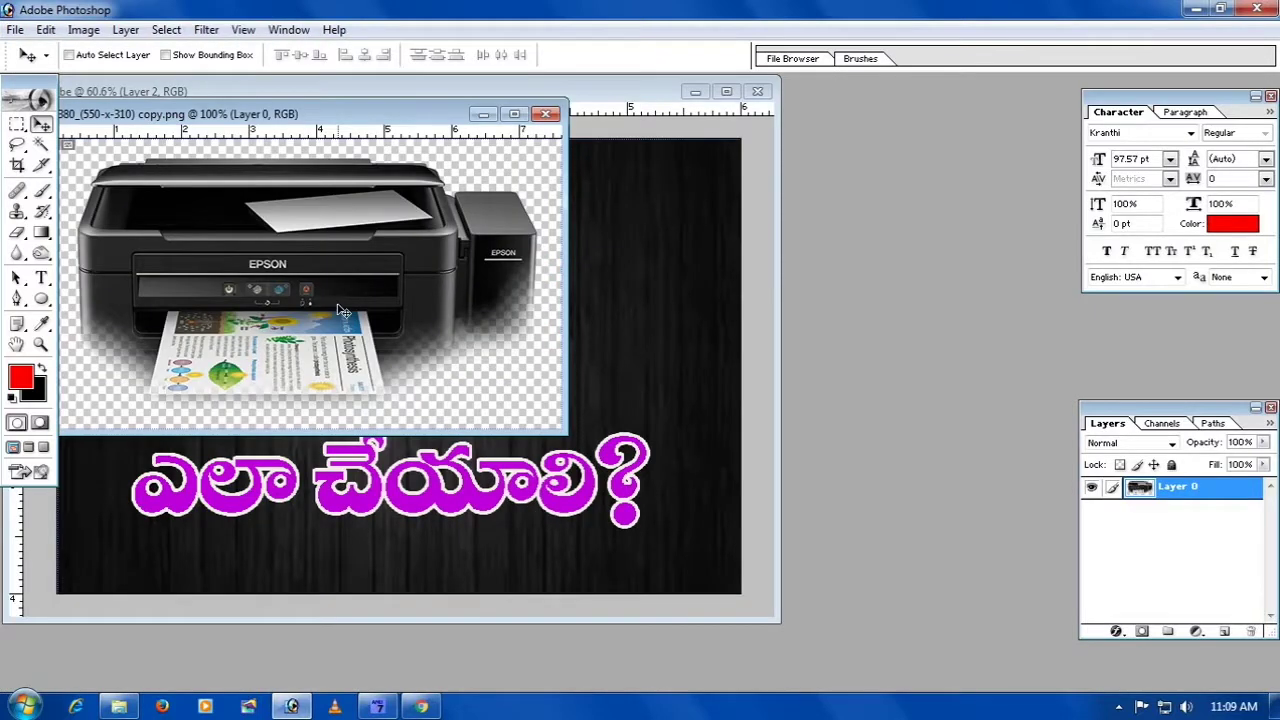
- Add the Epson printer picture as Layer 3, scaled to about 52%, at top-right
{"action": "left_click_drag", "start_coordinate": [341, 274], "coordinate": [636, 414]}
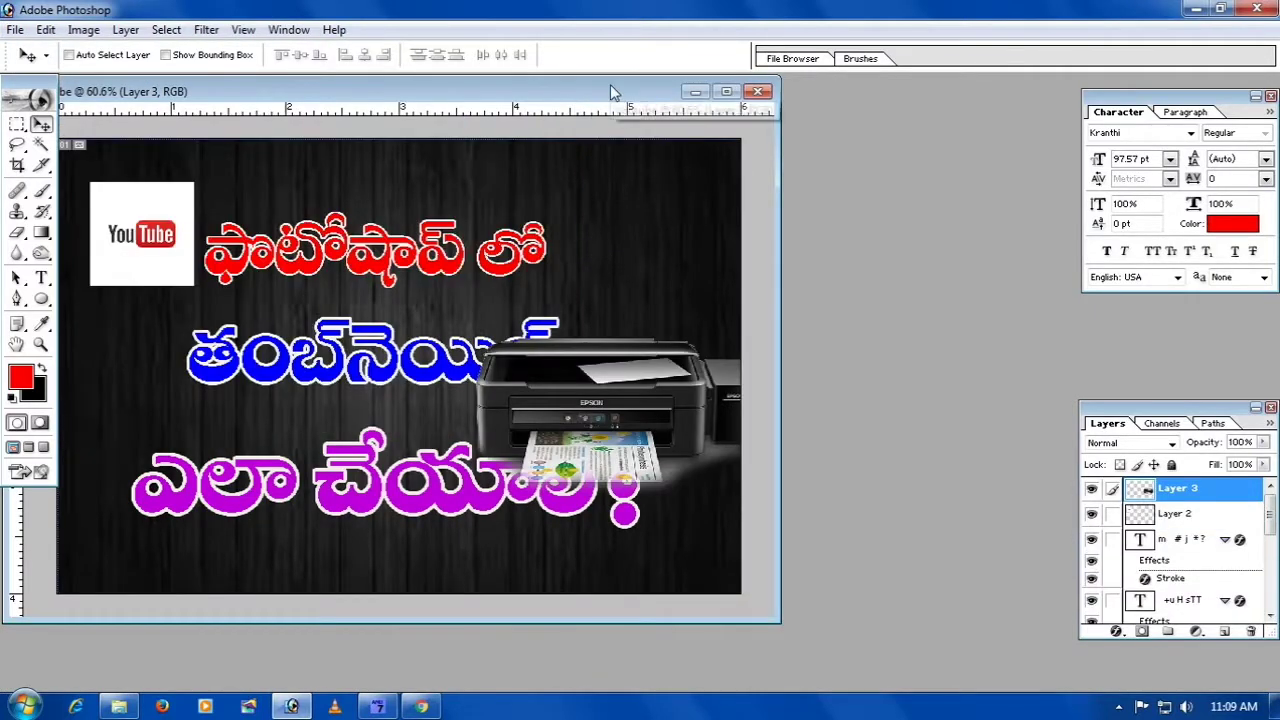
{"action": "left_click", "coordinate": [726, 91]}
{"action": "left_click_drag", "start_coordinate": [875, 440], "coordinate": [830, 357]}
{"action": "key", "text": "ctrl+t"}
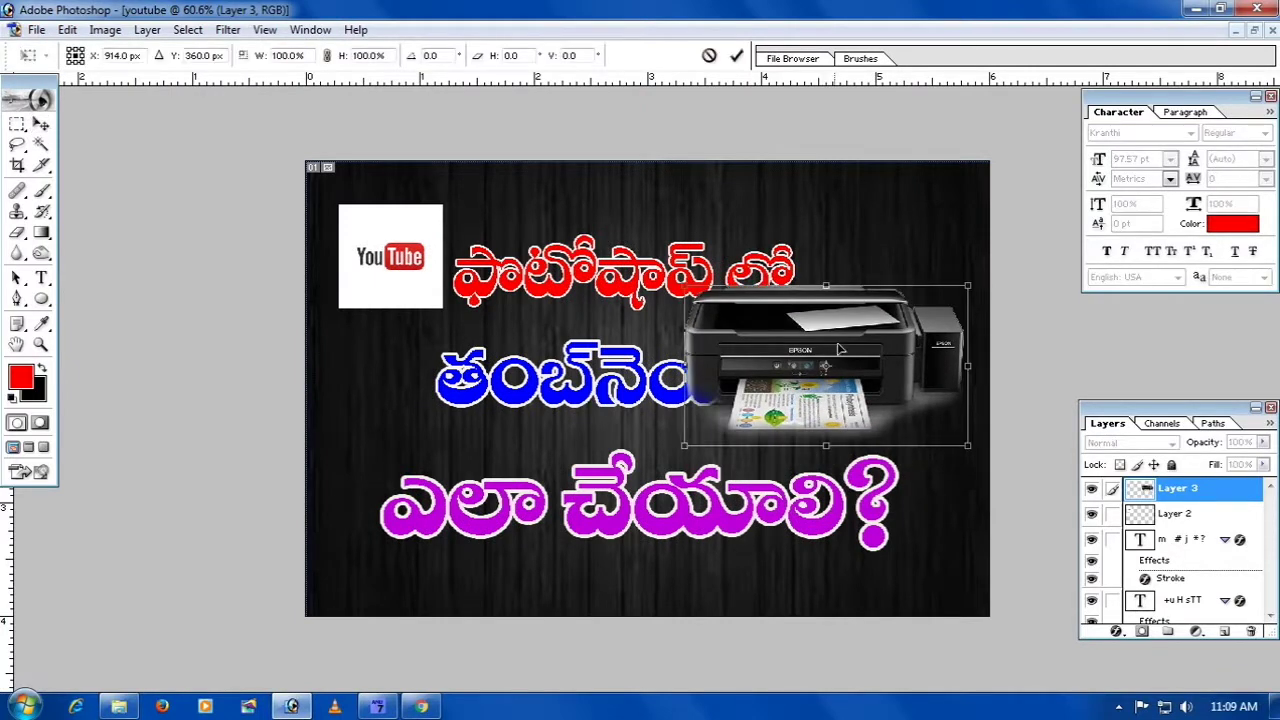
{"action": "mouse_move", "coordinate": [967, 286]}
{"action": "left_mouse_down"}
{"action": "mouse_move", "coordinate": [830, 362]}
{"action": "mouse_move", "coordinate": [940, 283]}
{"action": "left_mouse_up"}
{"action": "key", "text": "Return"}
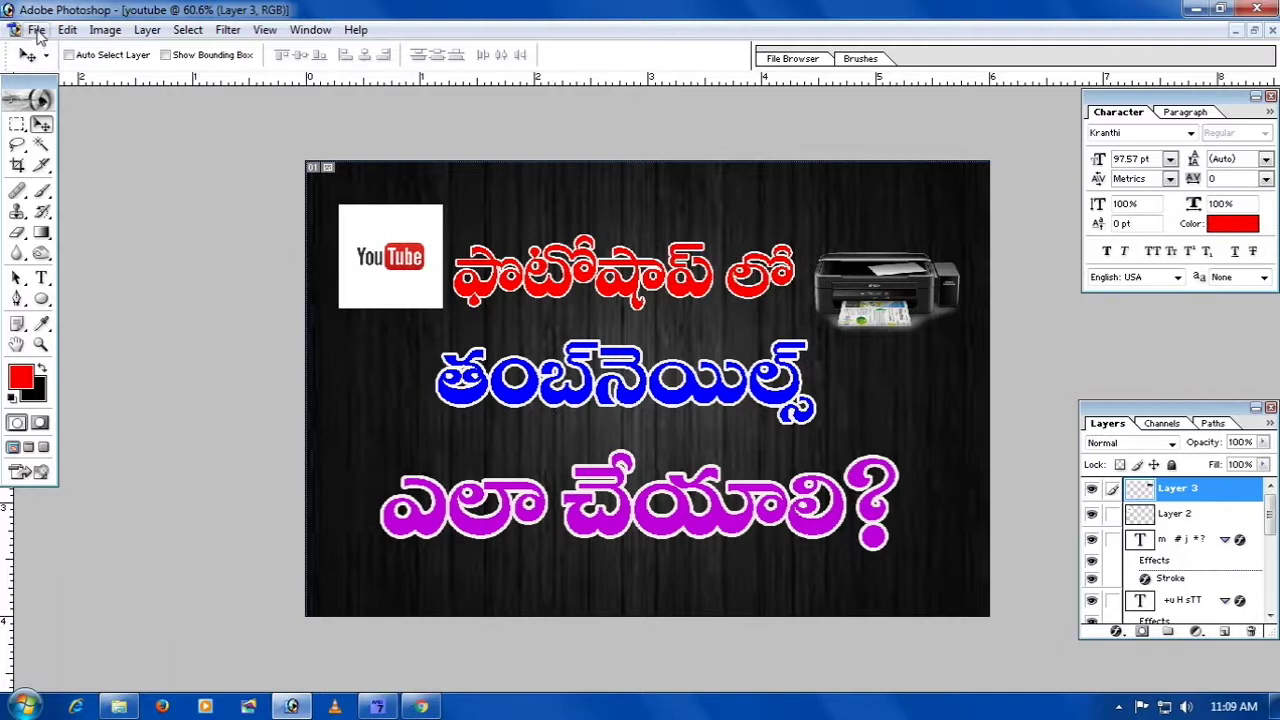
- Start Save As and choose the youtube folder on New Volume (D:) as the location
{"action": "left_click", "coordinate": [36, 30]}
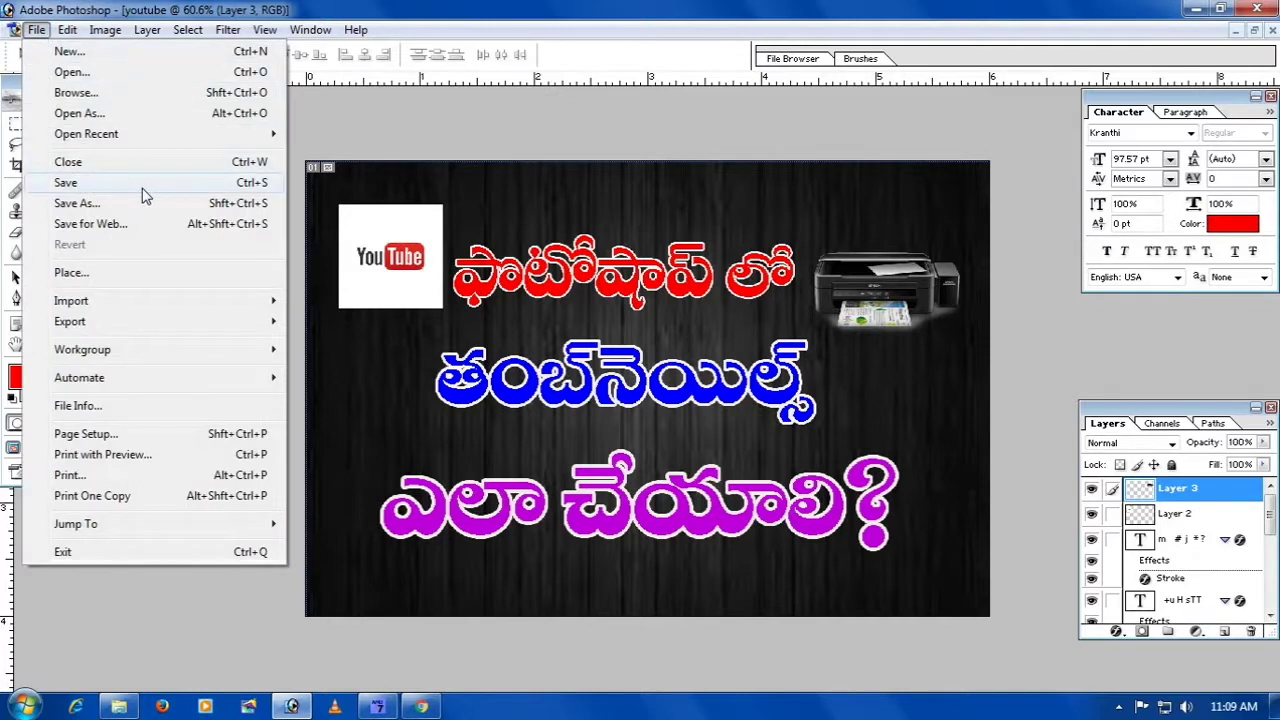
{"action": "left_click", "coordinate": [181, 183]}
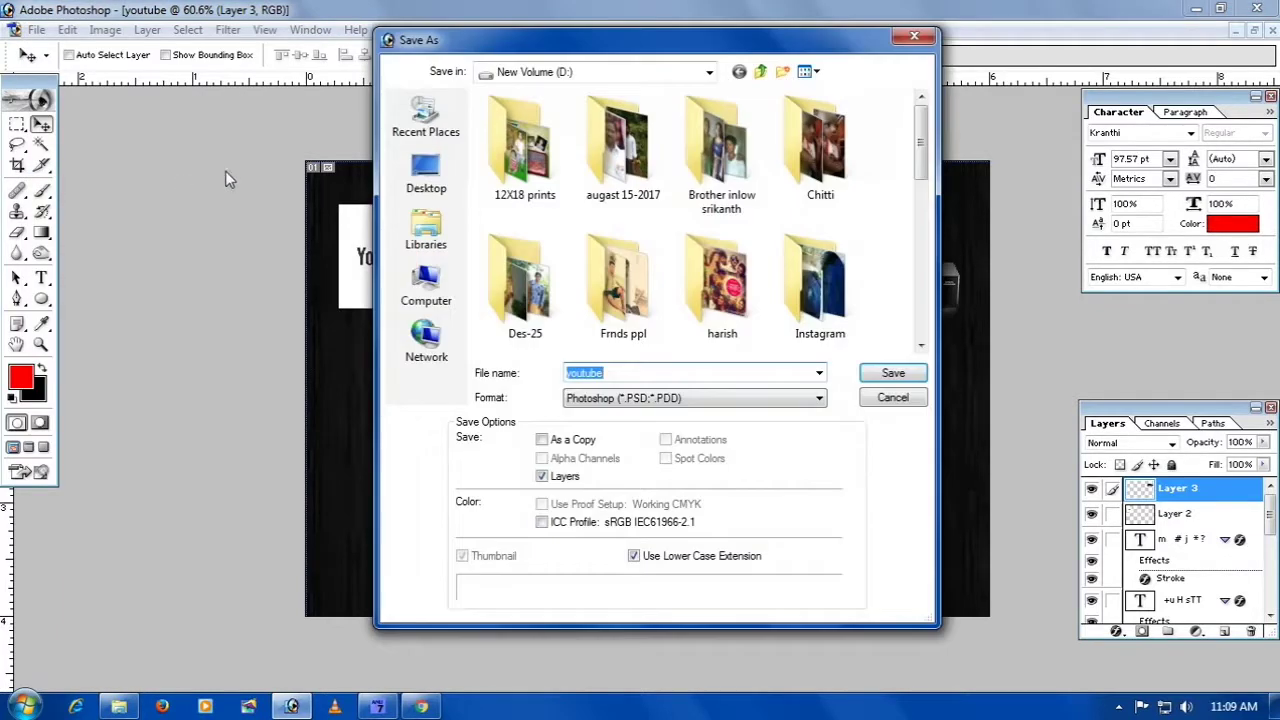
{"action": "left_click", "coordinate": [620, 73]}
{"action": "left_click", "coordinate": [620, 73]}
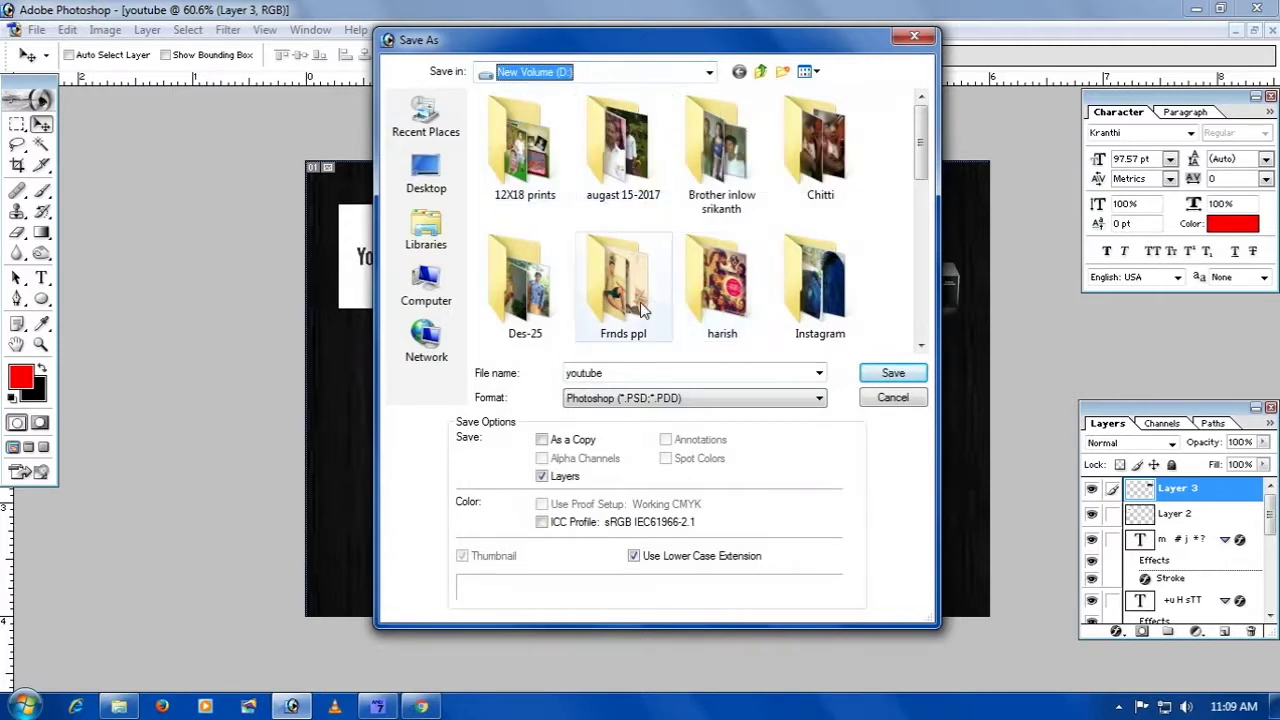
{"action": "left_click_drag", "start_coordinate": [921, 162], "coordinate": [921, 322]}
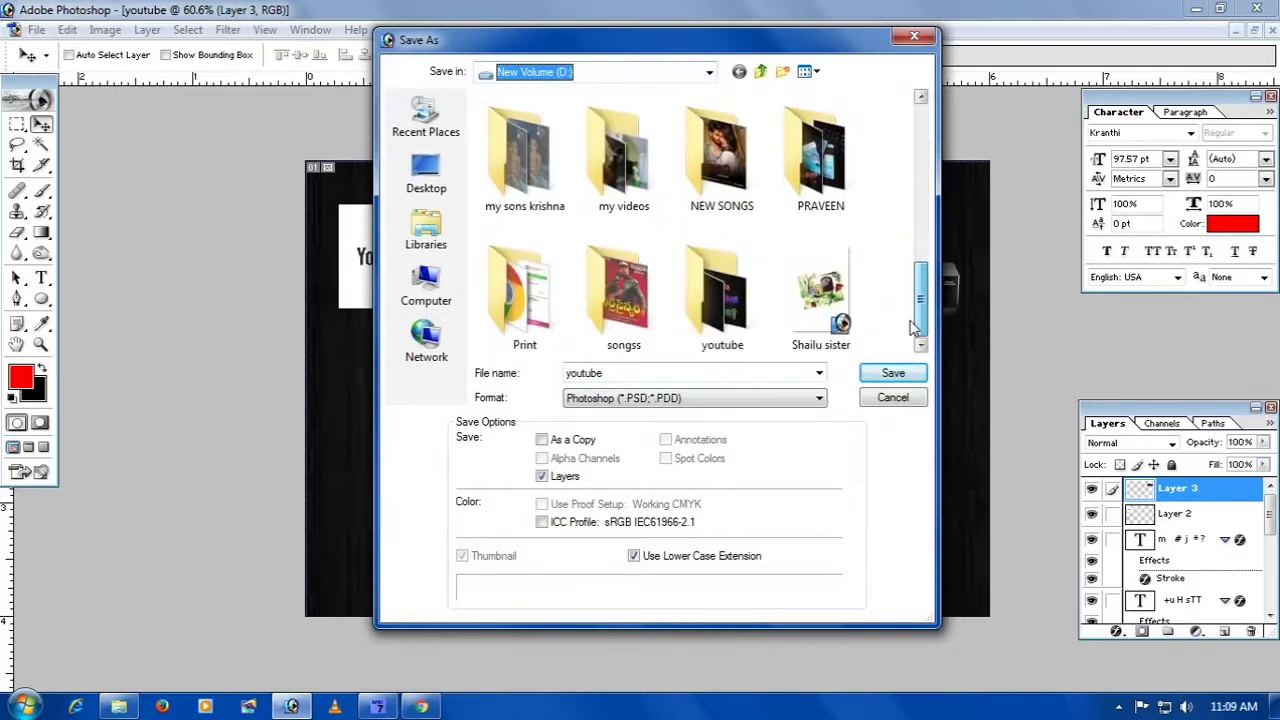
{"action": "double_click", "coordinate": [713, 316]}
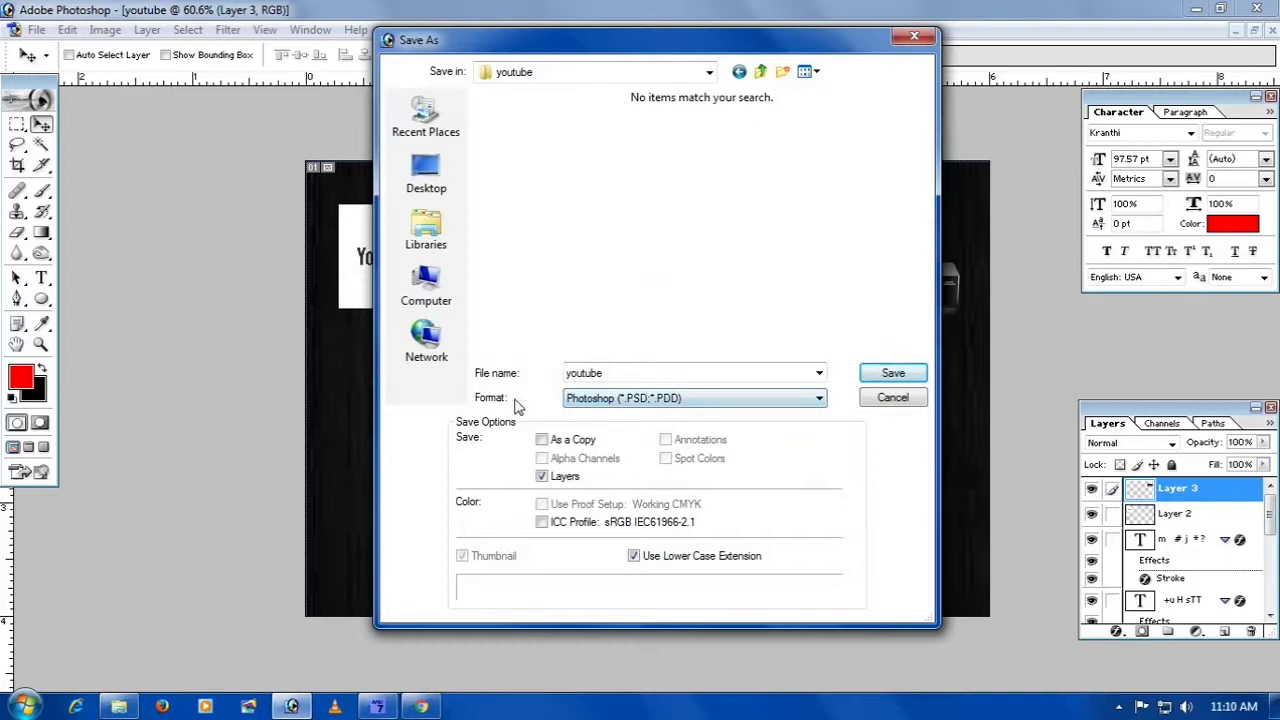
- Save youtube copy.jpg as JPEG at Maximum quality 12, then close without saving the layered file
{"action": "left_click", "coordinate": [638, 396]}
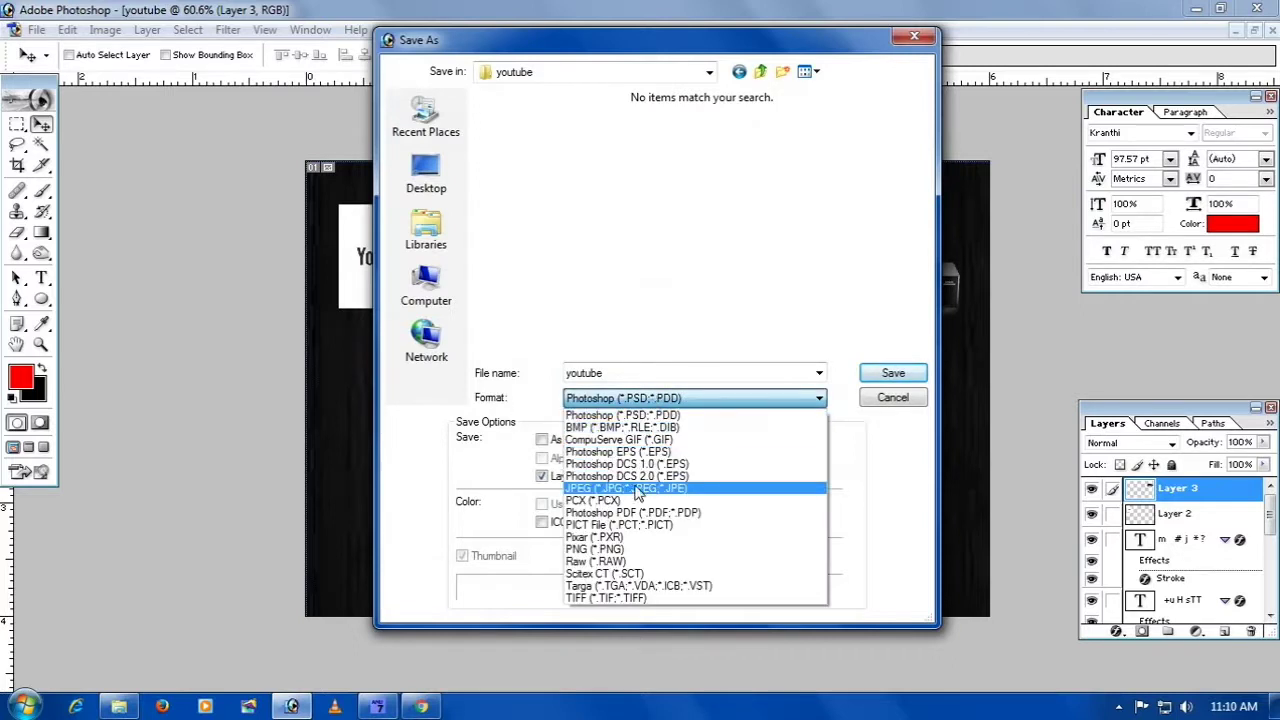
{"action": "left_click", "coordinate": [636, 489]}
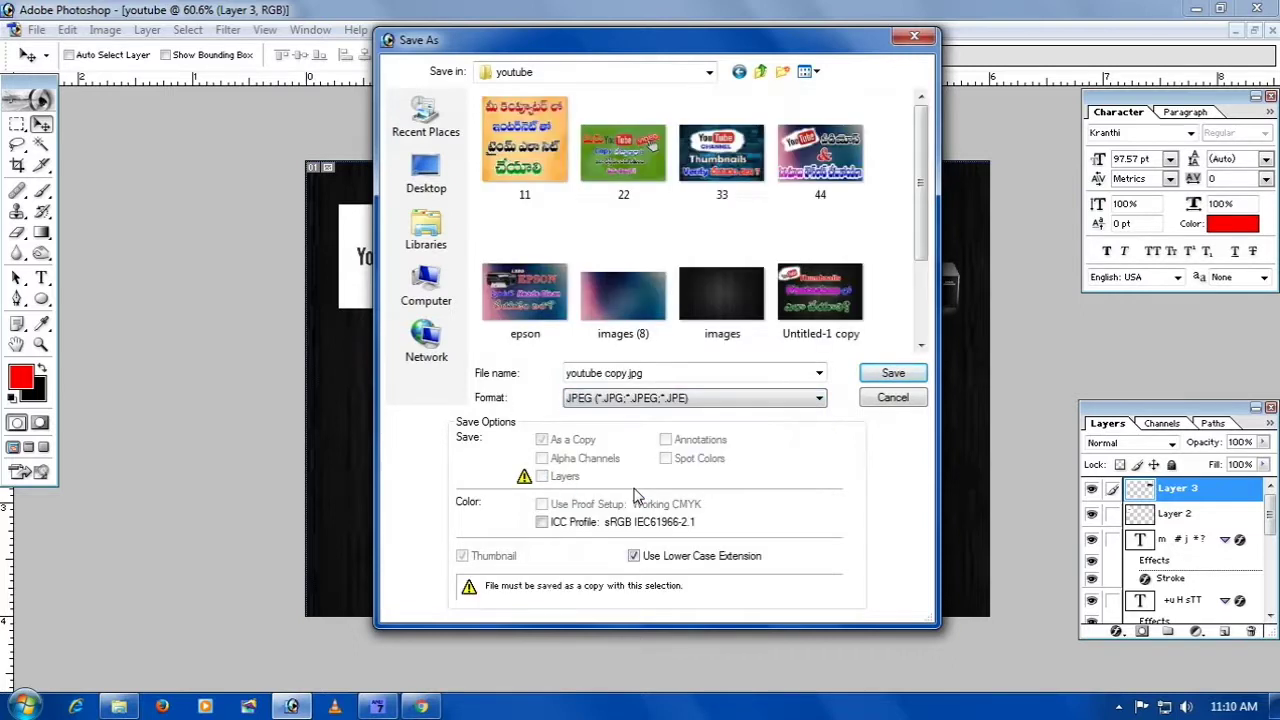
{"action": "left_click", "coordinate": [880, 380]}
{"action": "mouse_move", "coordinate": [665, 314]}
{"action": "left_mouse_down"}
{"action": "mouse_move", "coordinate": [608, 316]}
{"action": "mouse_move", "coordinate": [664, 316]}
{"action": "left_mouse_up"}
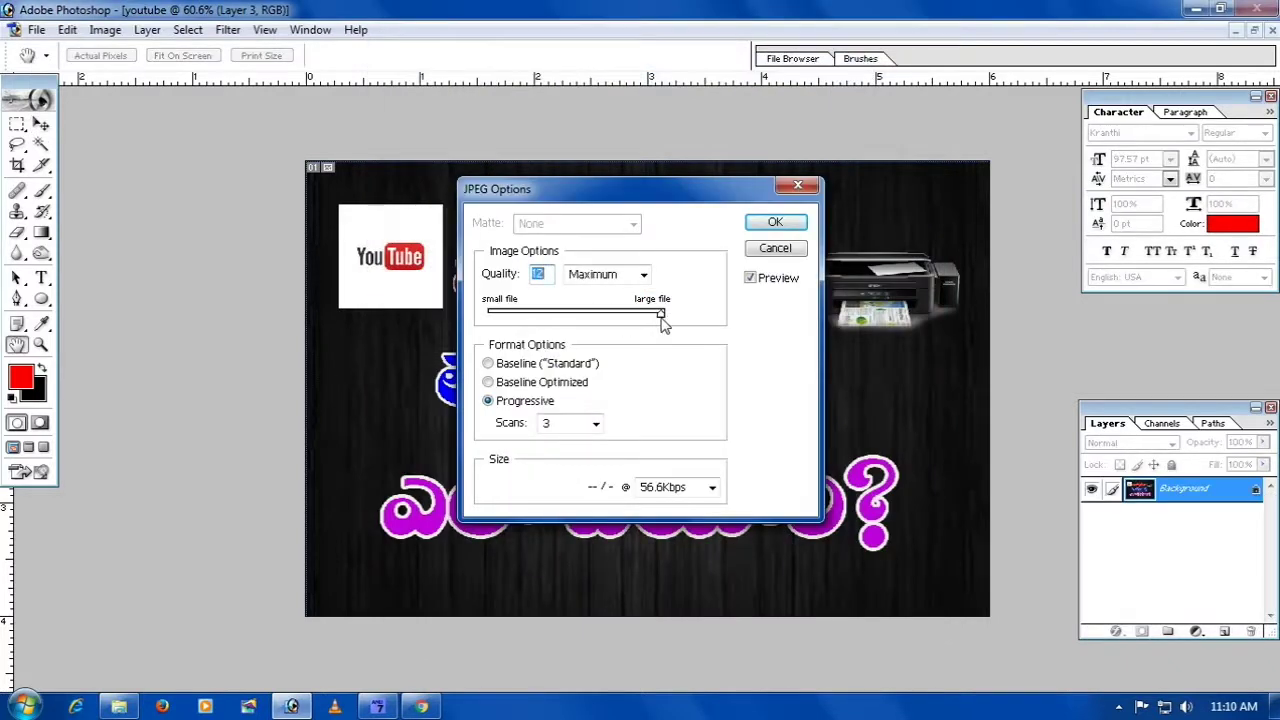
{"action": "left_click", "coordinate": [776, 221]}
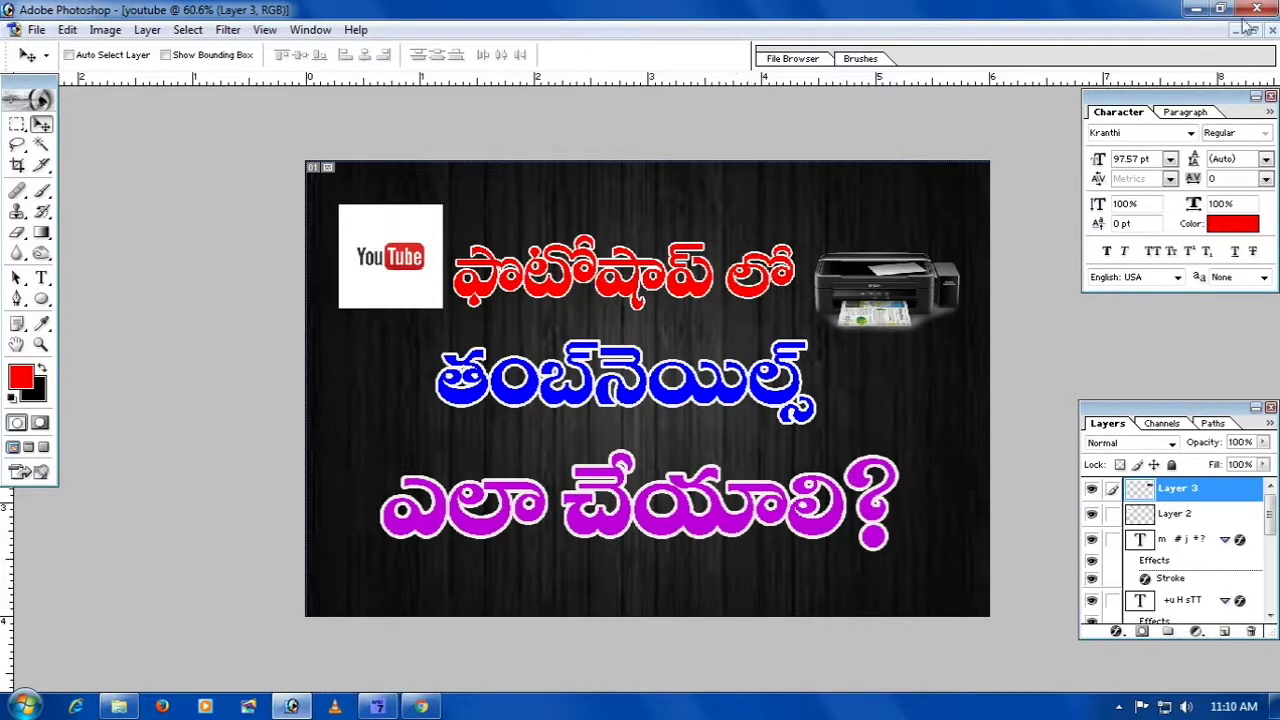
{"action": "left_click", "coordinate": [1269, 30]}
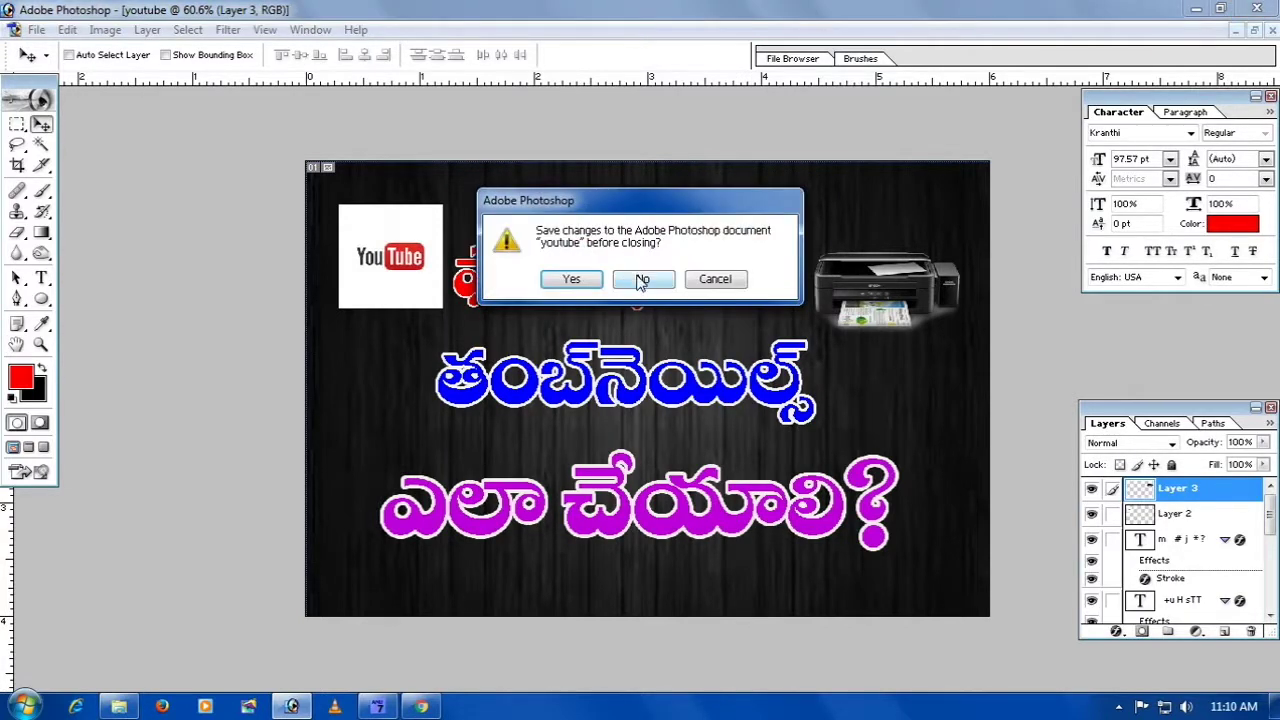
{"action": "left_click", "coordinate": [641, 280]}
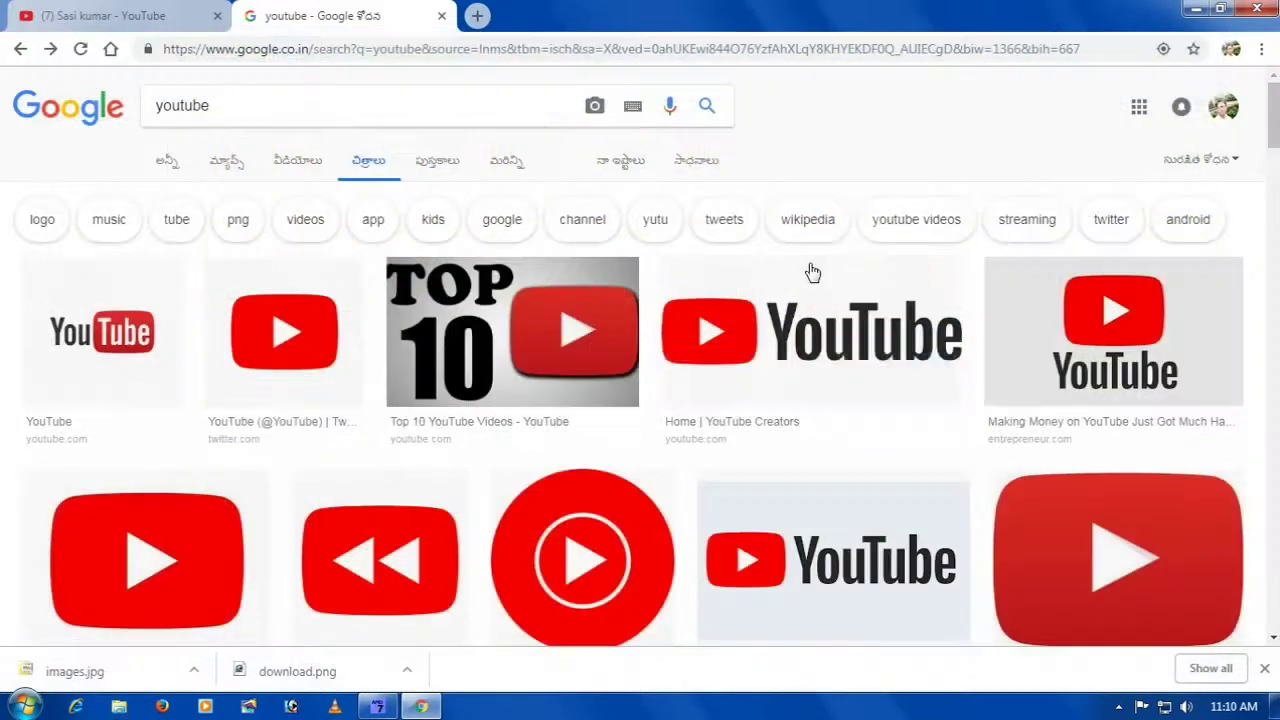
- Minimize Chrome and browse through Computer and New Volume (D:) into the youtube folder
{"action": "left_click", "coordinate": [1196, 9]}
{"action": "double_click", "coordinate": [40, 104]}
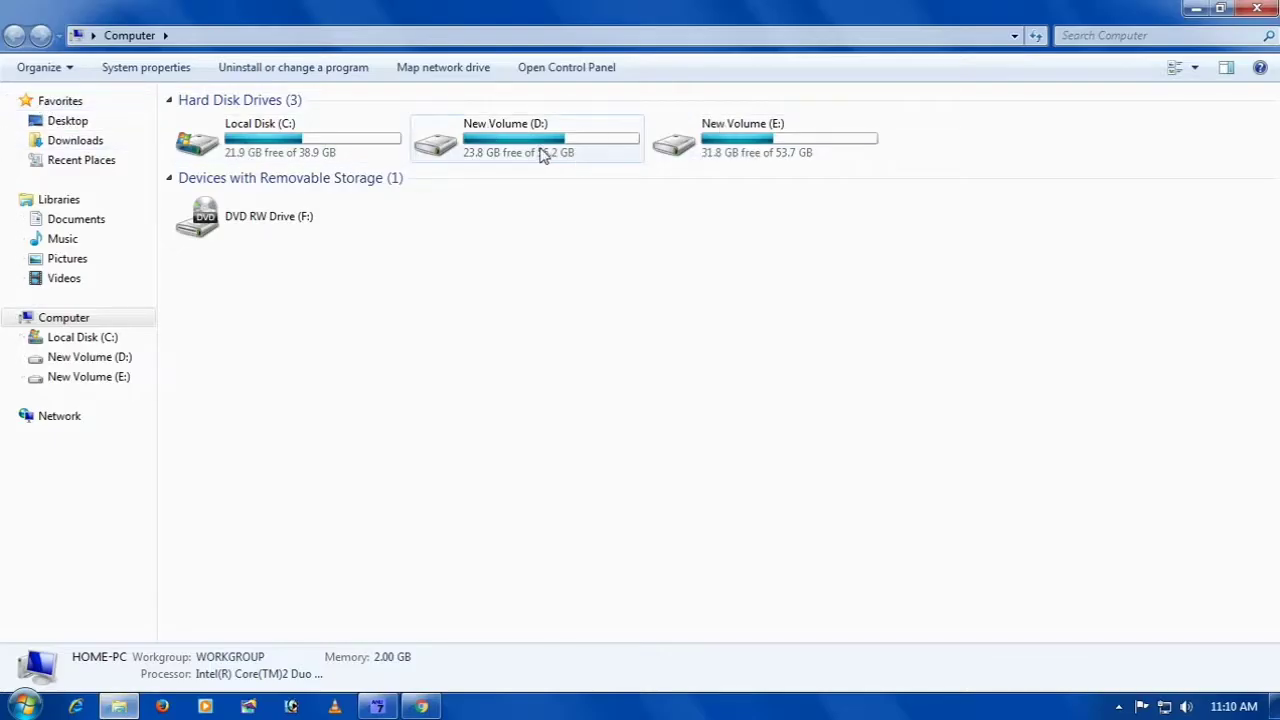
{"action": "double_click", "coordinate": [540, 155]}
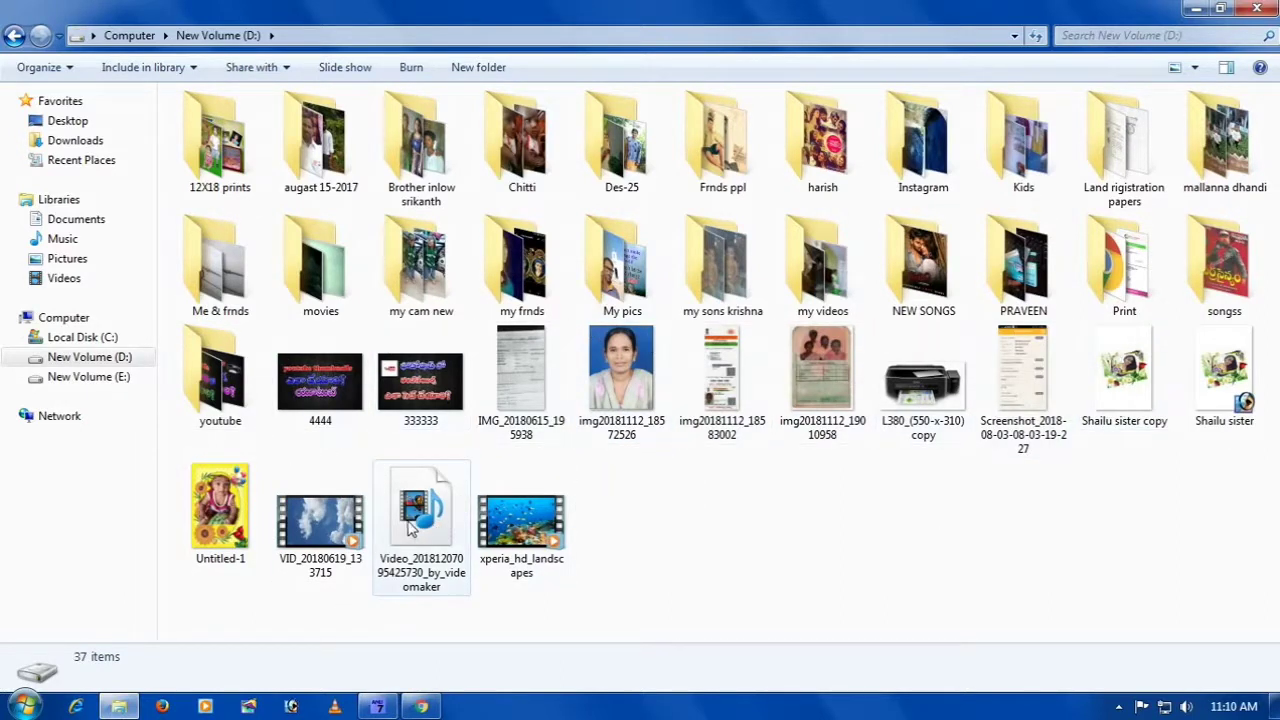
{"action": "double_click", "coordinate": [210, 399]}
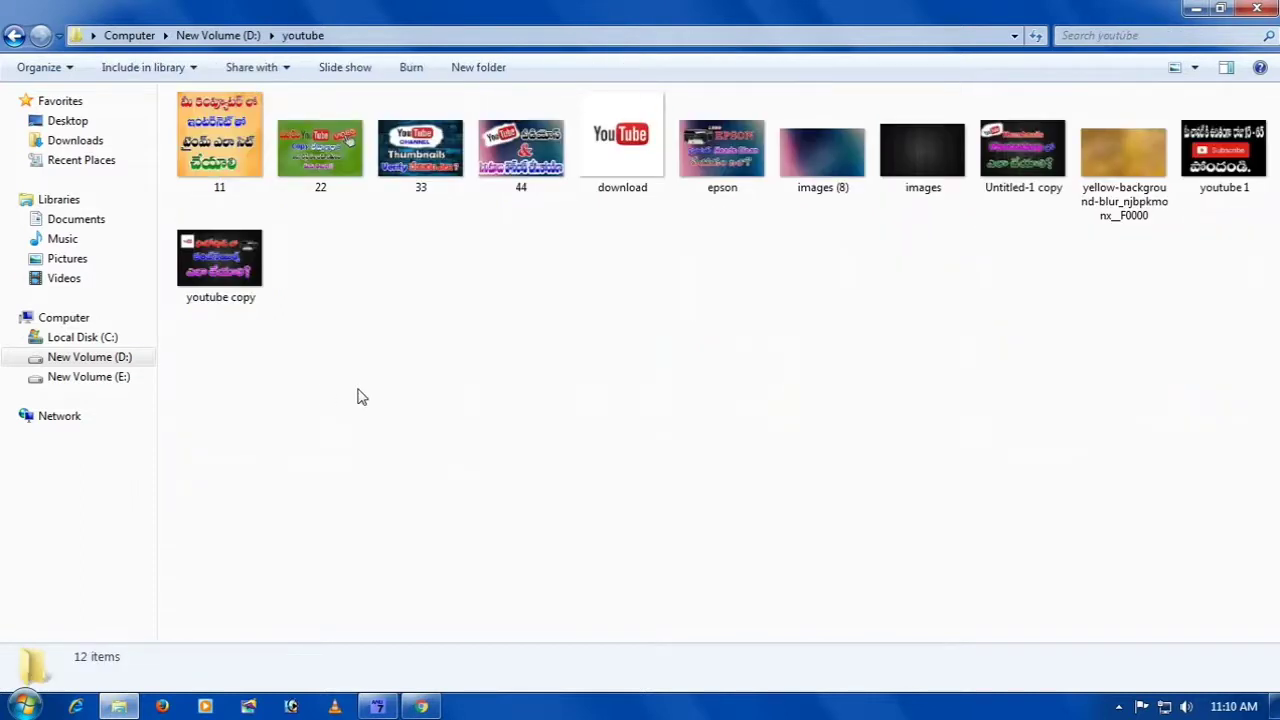
- Open the saved youtube copy image in Windows Photo Viewer
{"action": "double_click", "coordinate": [224, 279]}
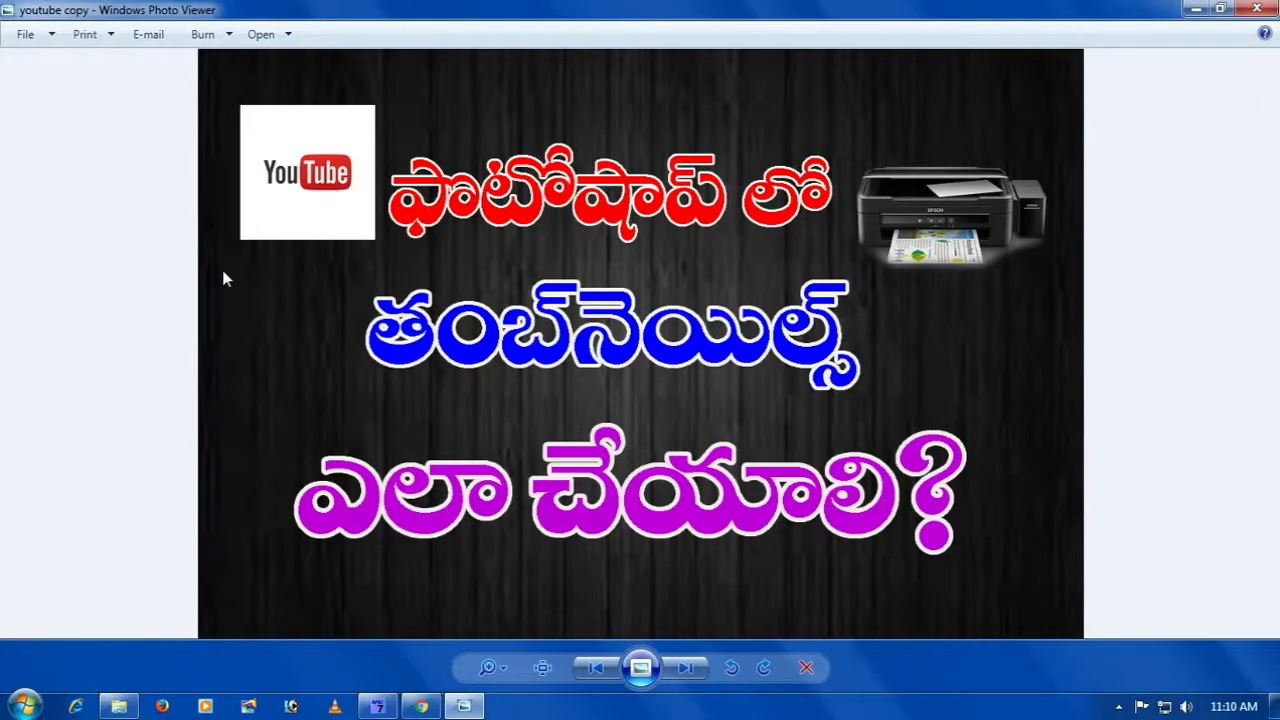